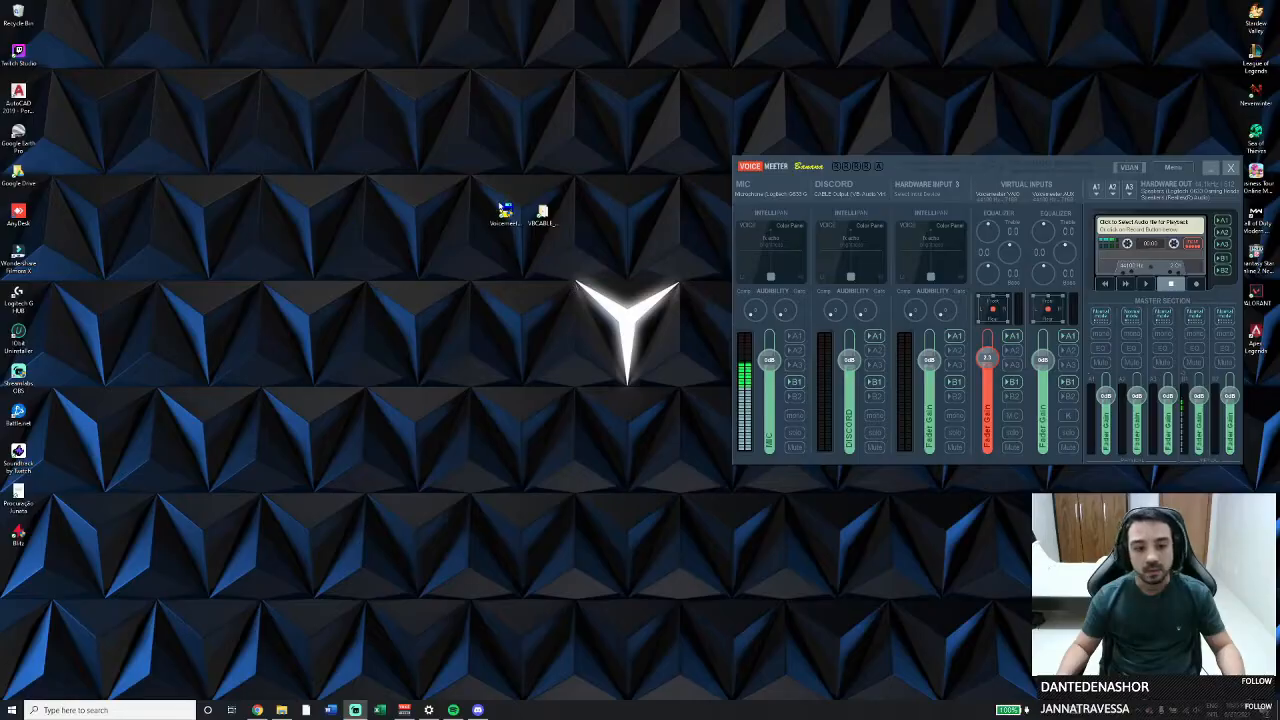
left_click_drag(924, 170, 919, 173)
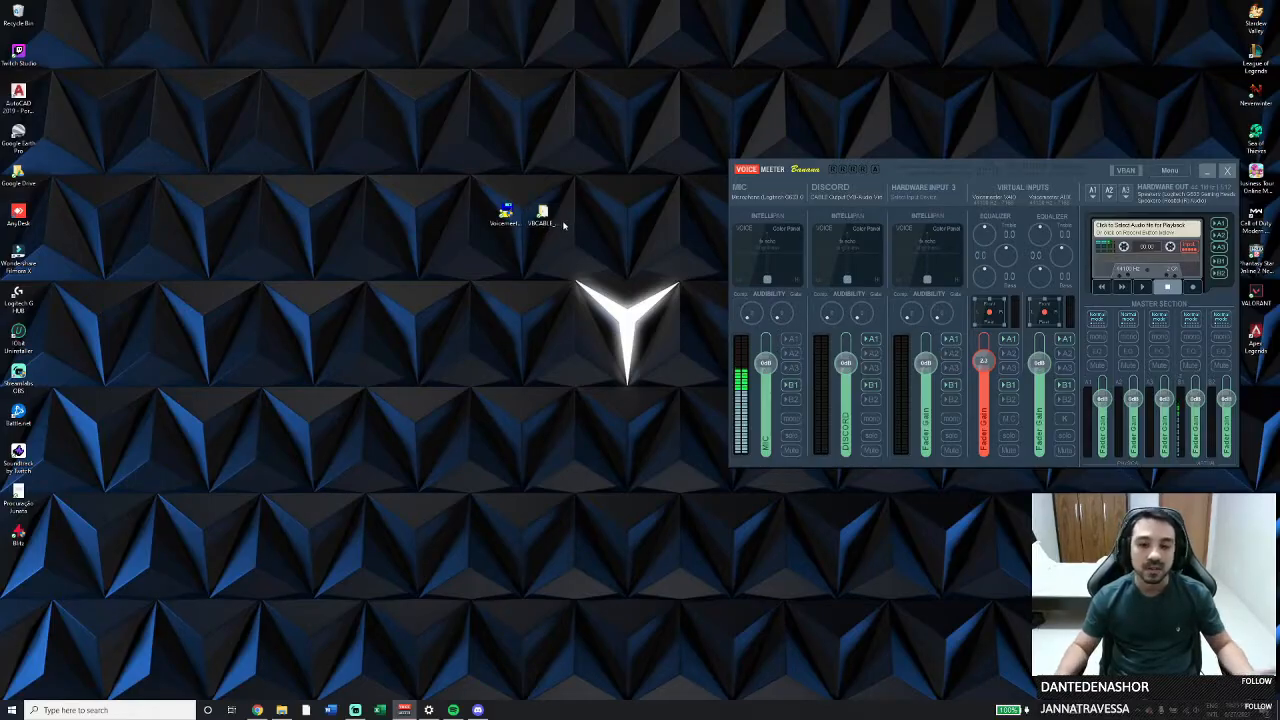
left_click_drag(960, 172, 935, 160)
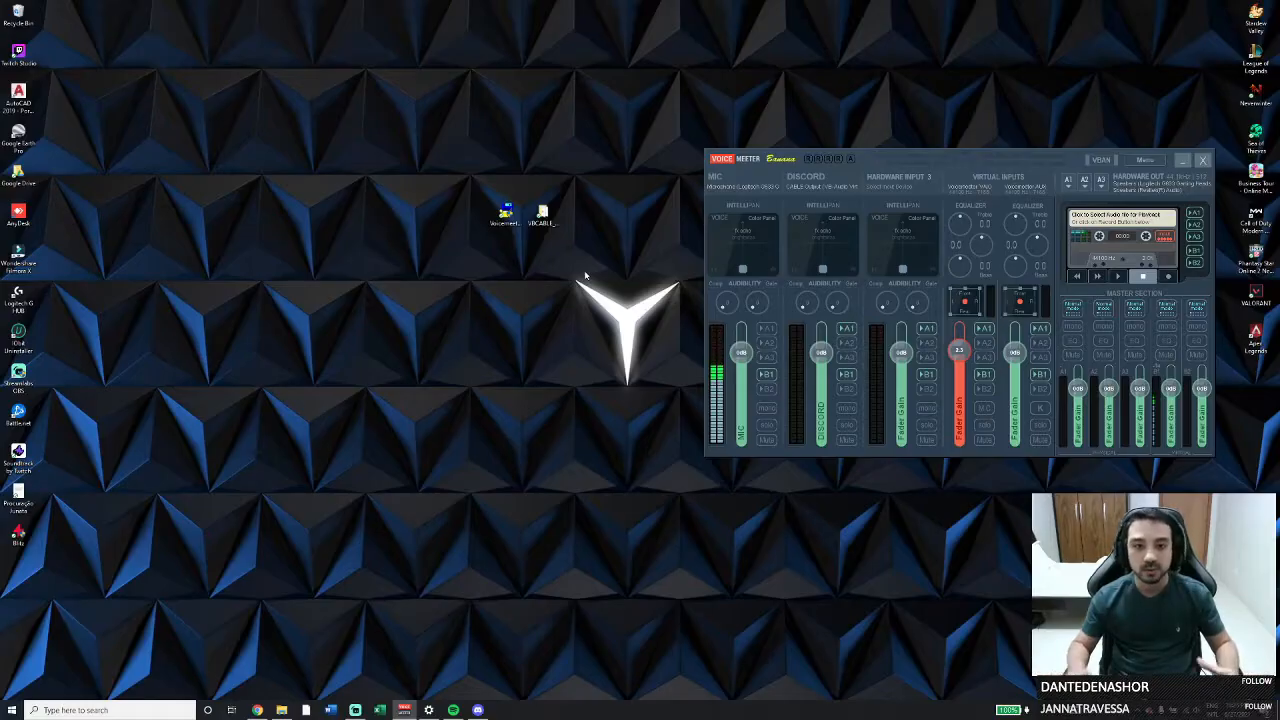
left_click_drag(915, 160, 903, 168)
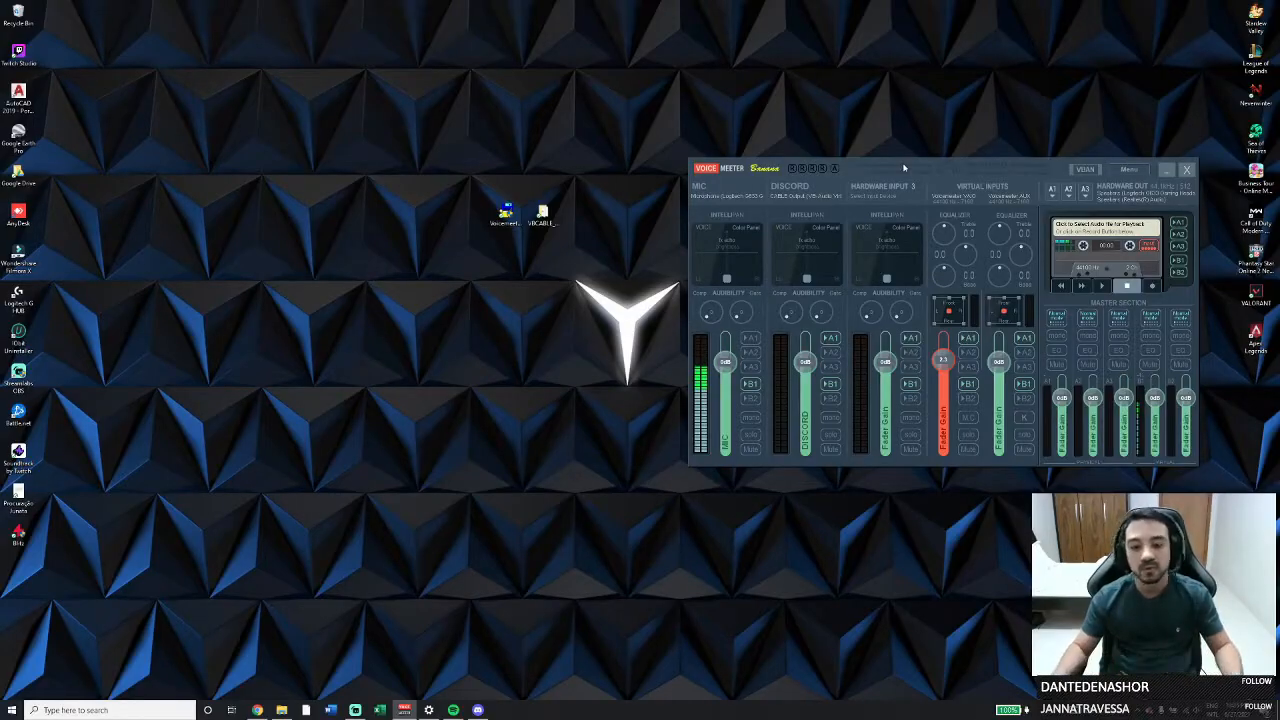
left_click_drag(914, 168, 935, 170)
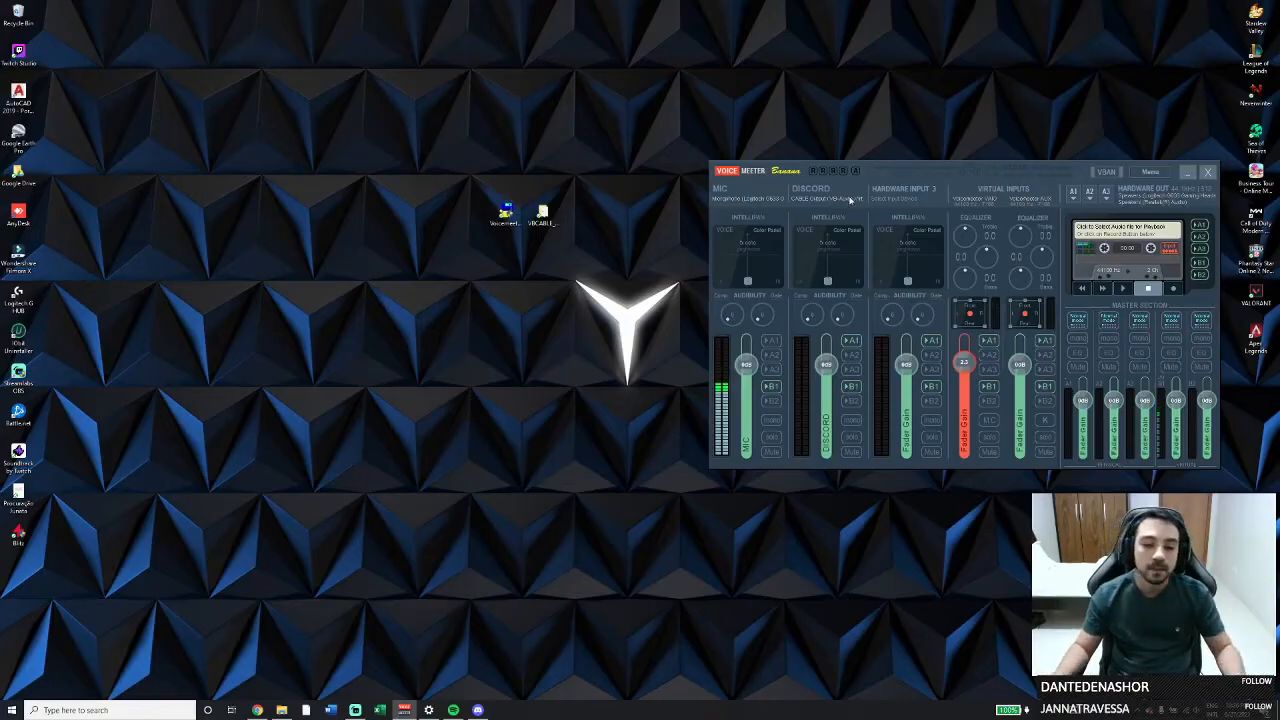
left_click_drag(889, 178, 892, 201)
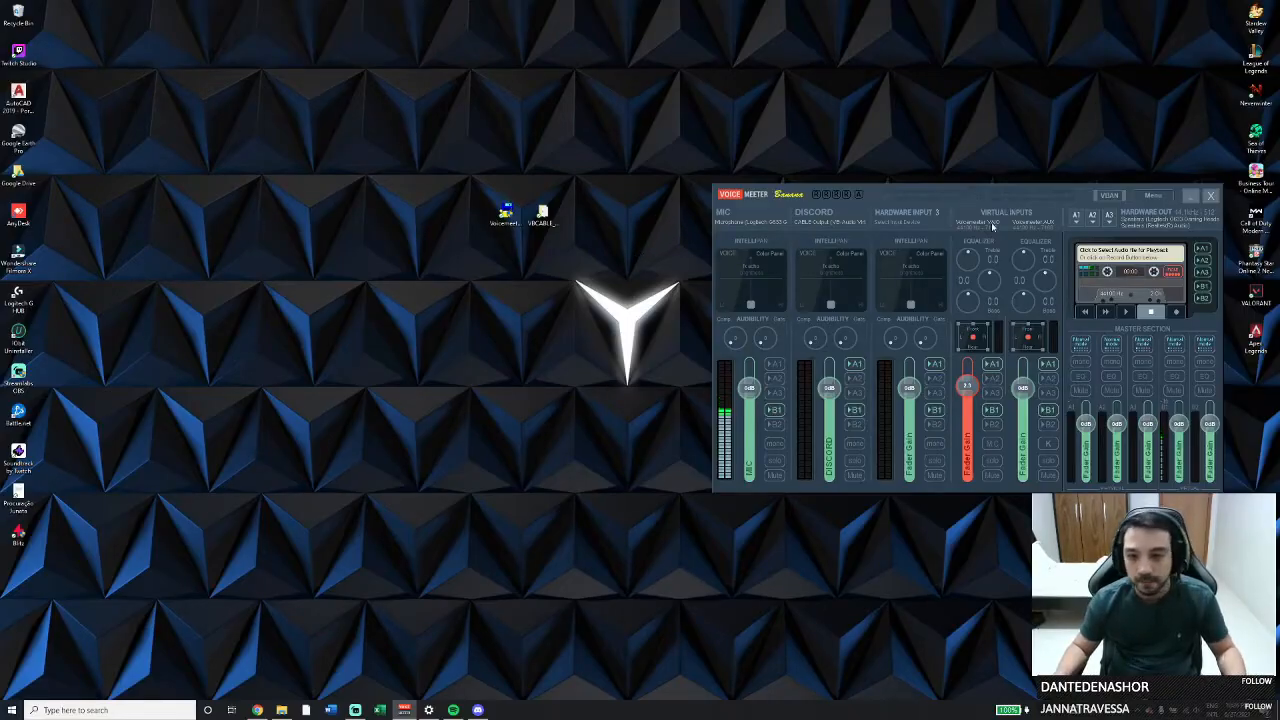
left_click_drag(976, 203, 980, 215)
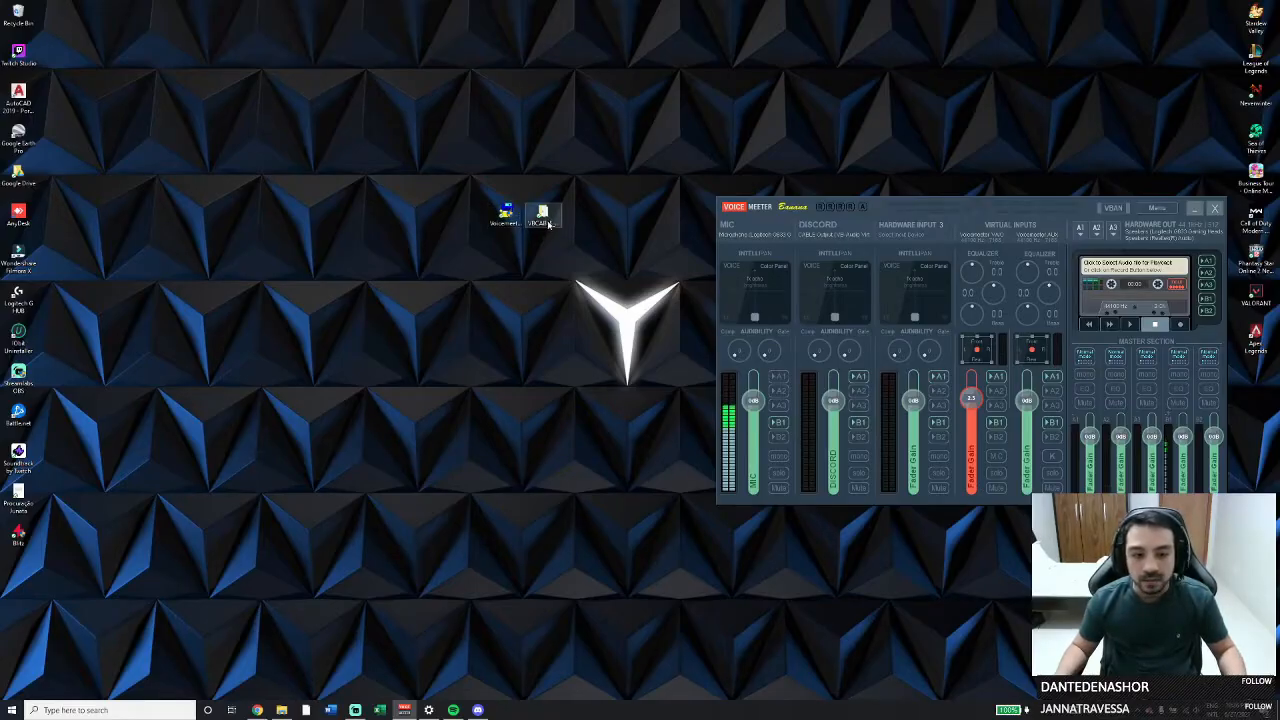
left_click_drag(768, 232, 752, 192)
left_click_drag(964, 170, 924, 182)
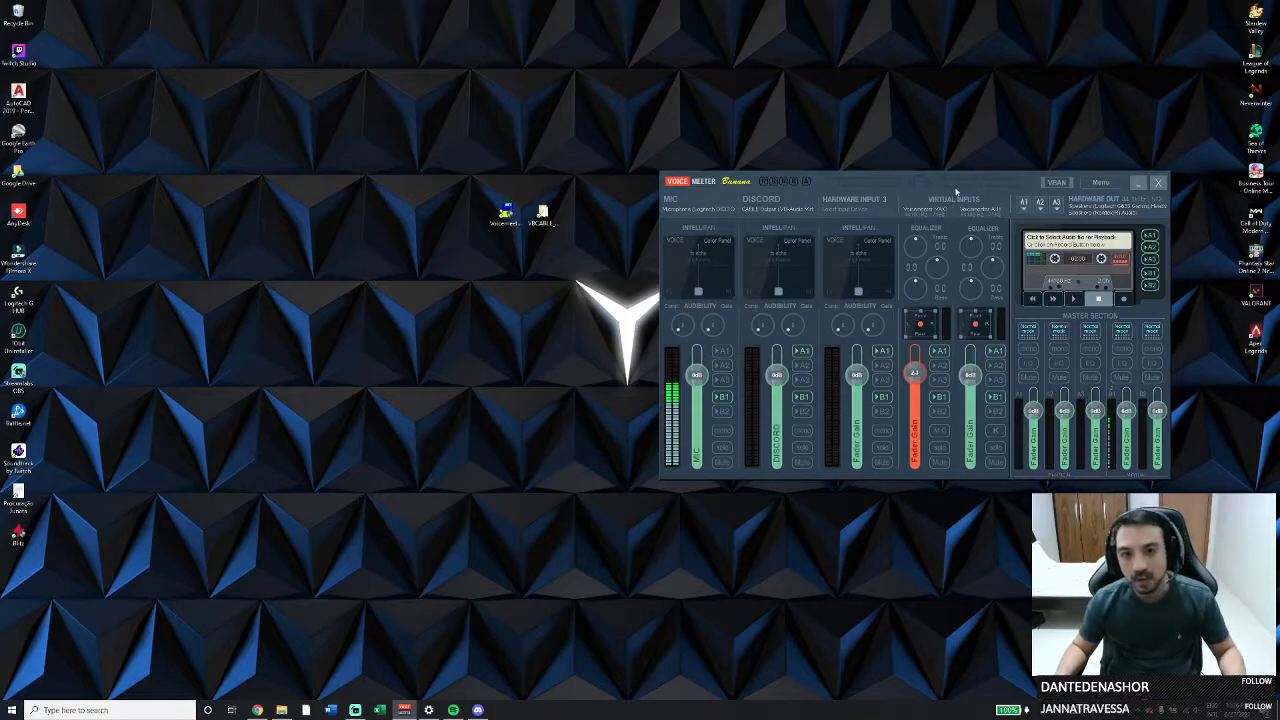
left_click_drag(950, 184, 967, 204)
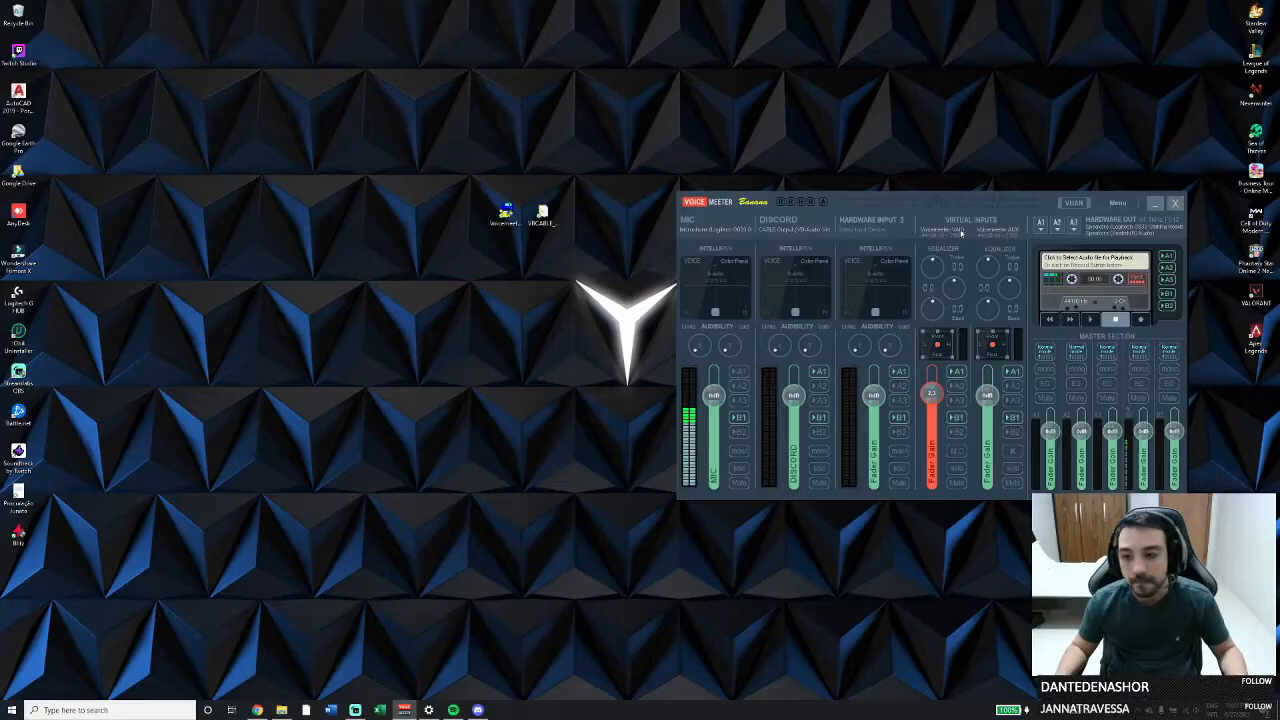
- Set the A1 hardware output to WDM: Speakers (Logitech G633 Gaming Headset)
left_click(1041, 225)
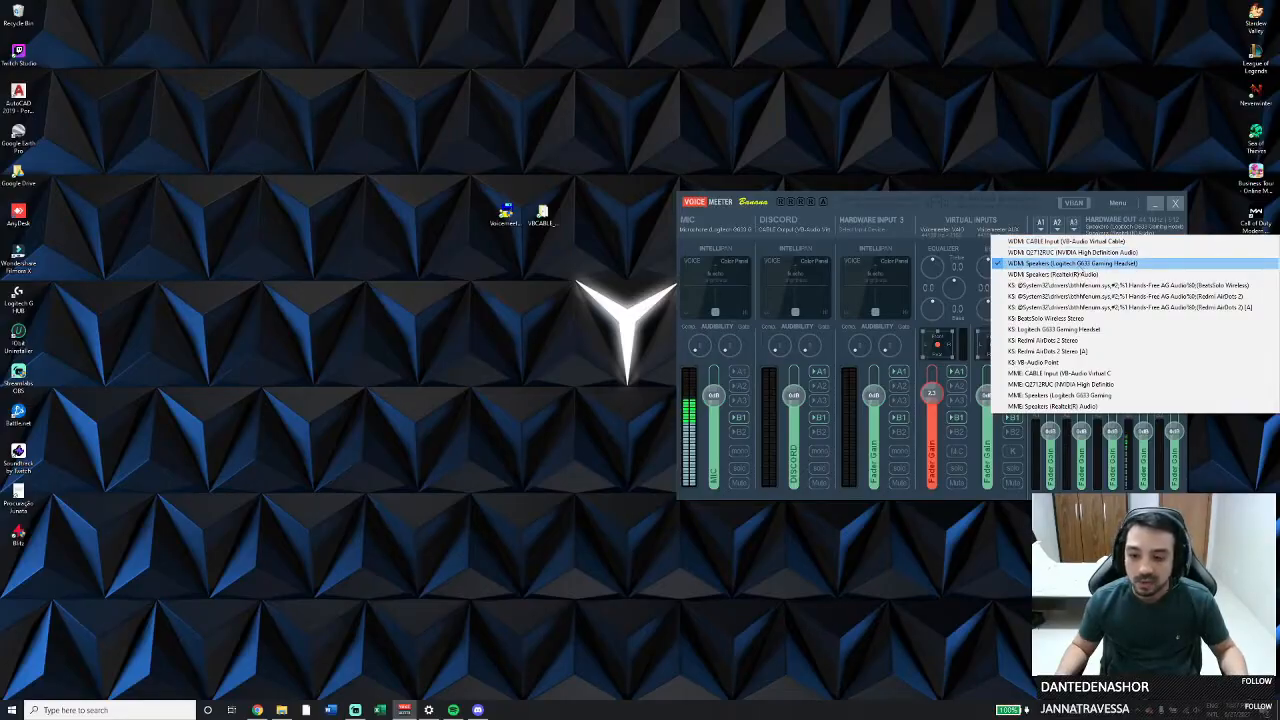
left_click(1032, 204)
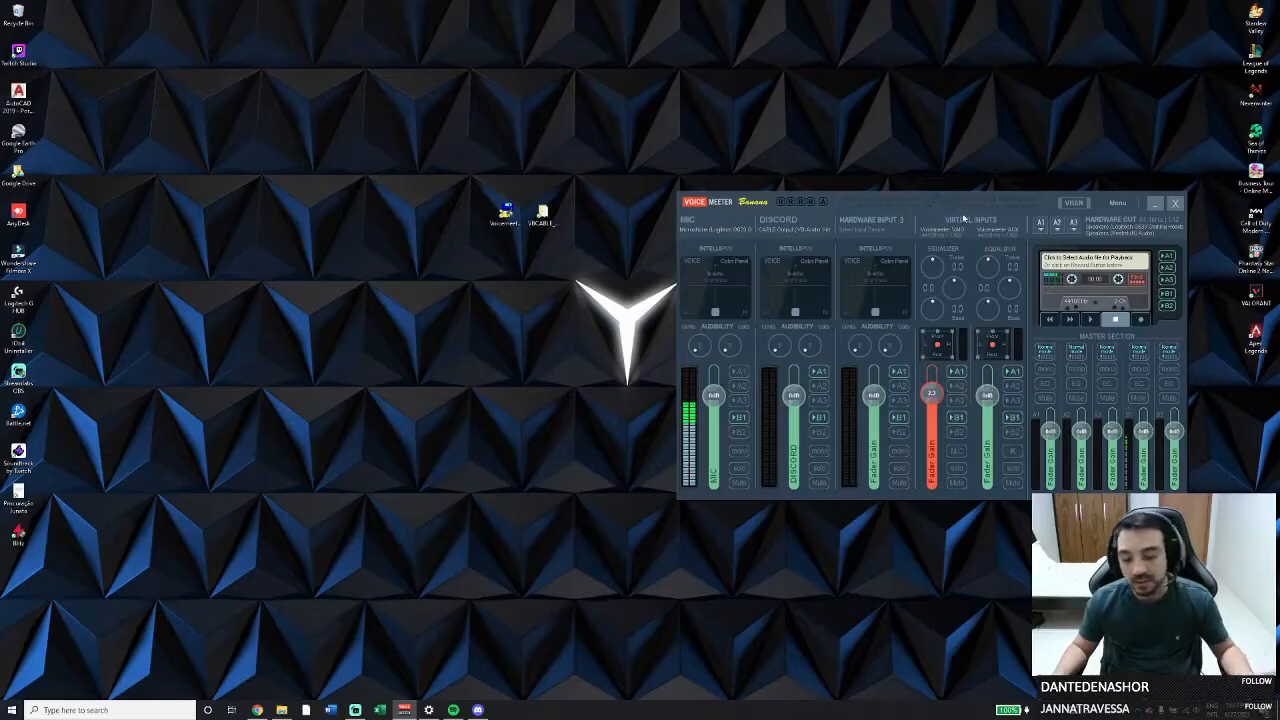
mouse_move(962, 209)
left_mouse_down()
mouse_move(973, 192)
mouse_move(967, 207)
left_mouse_up()
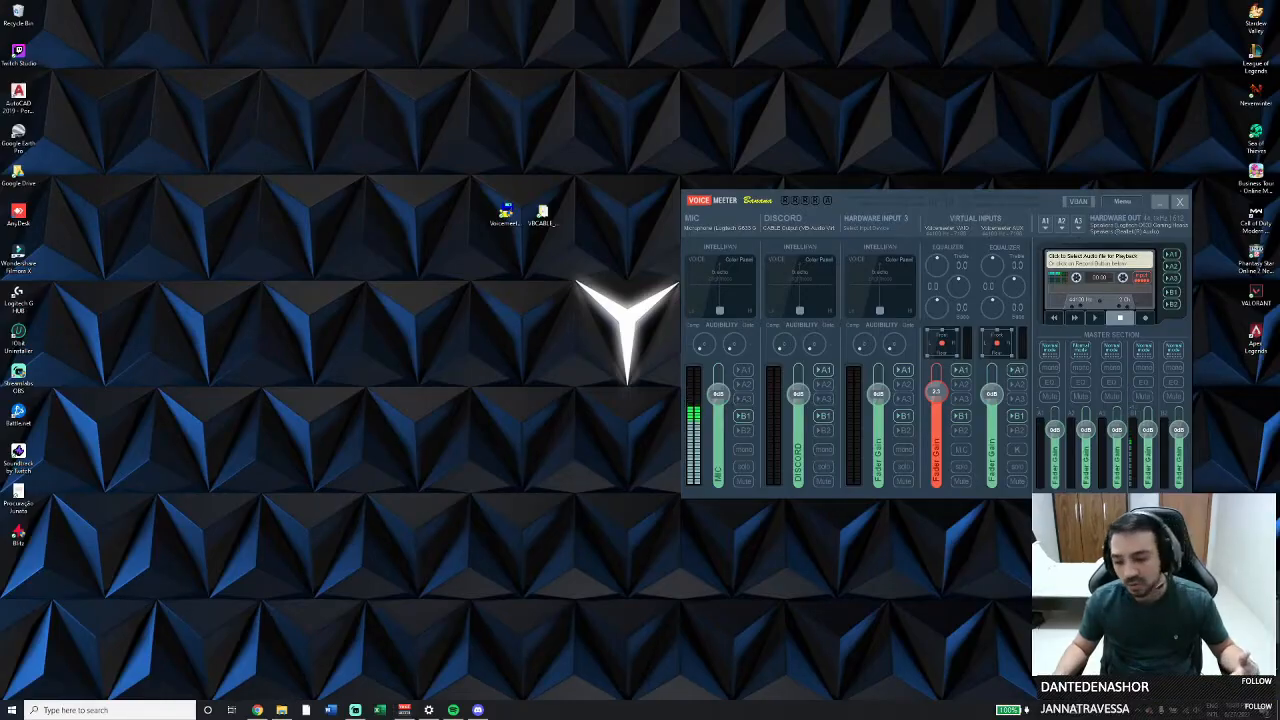
left_click(1006, 212)
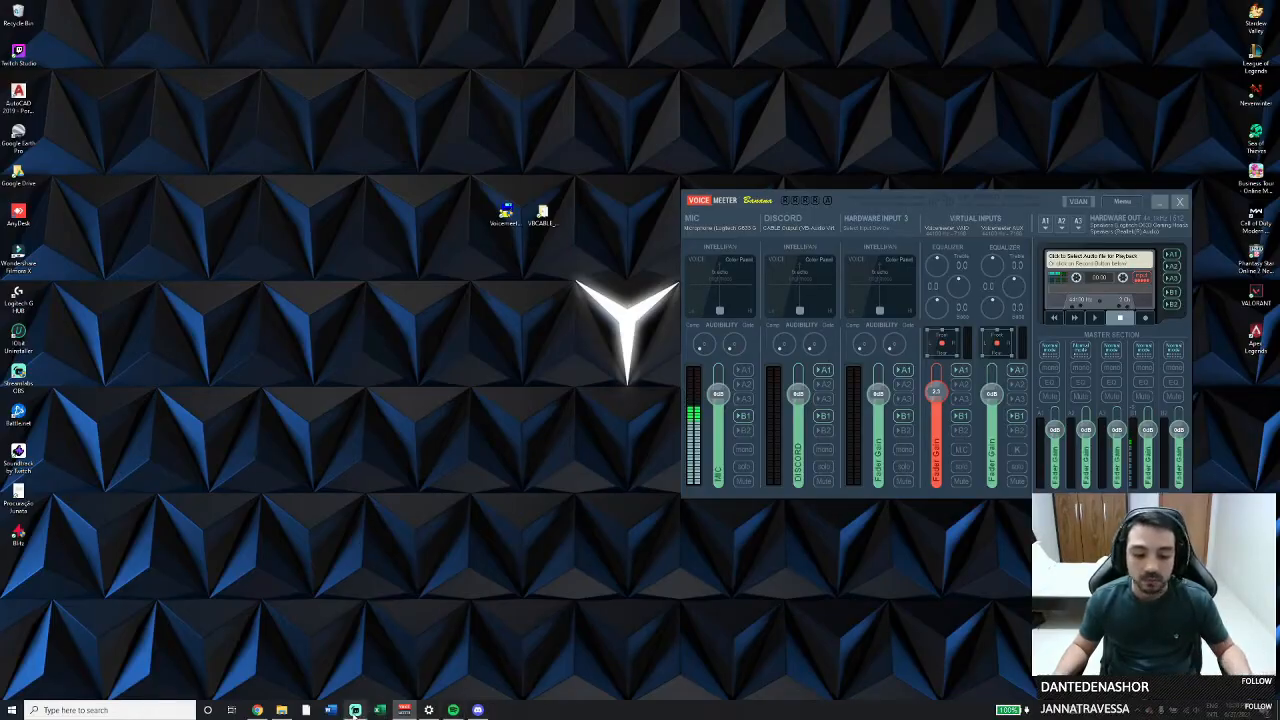
mouse_move(354, 712)
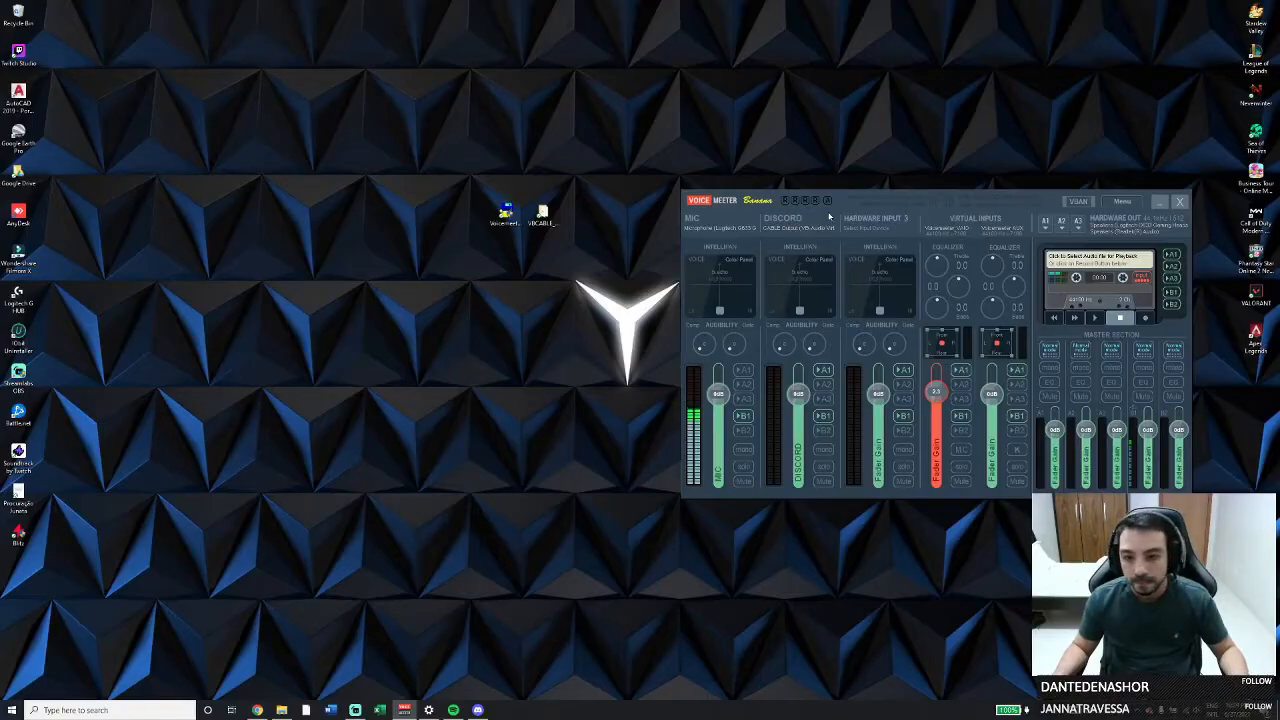
left_click_drag(854, 201, 797, 176)
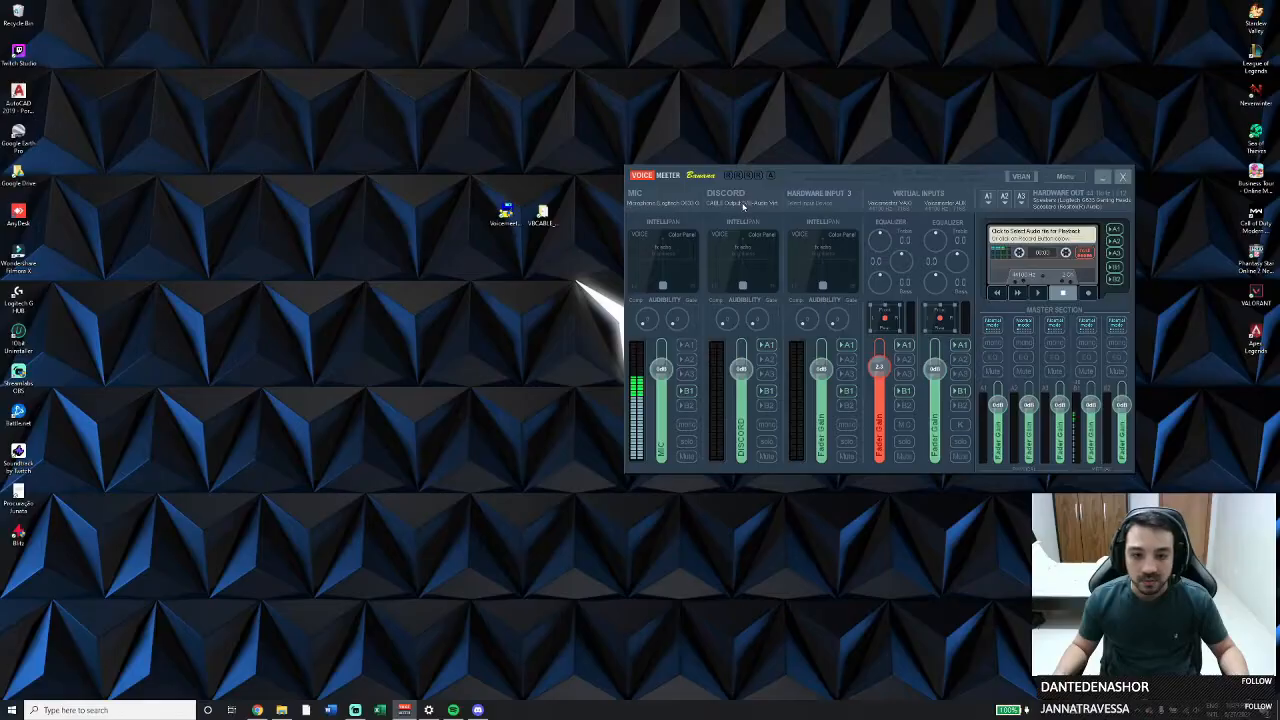
left_click(988, 200)
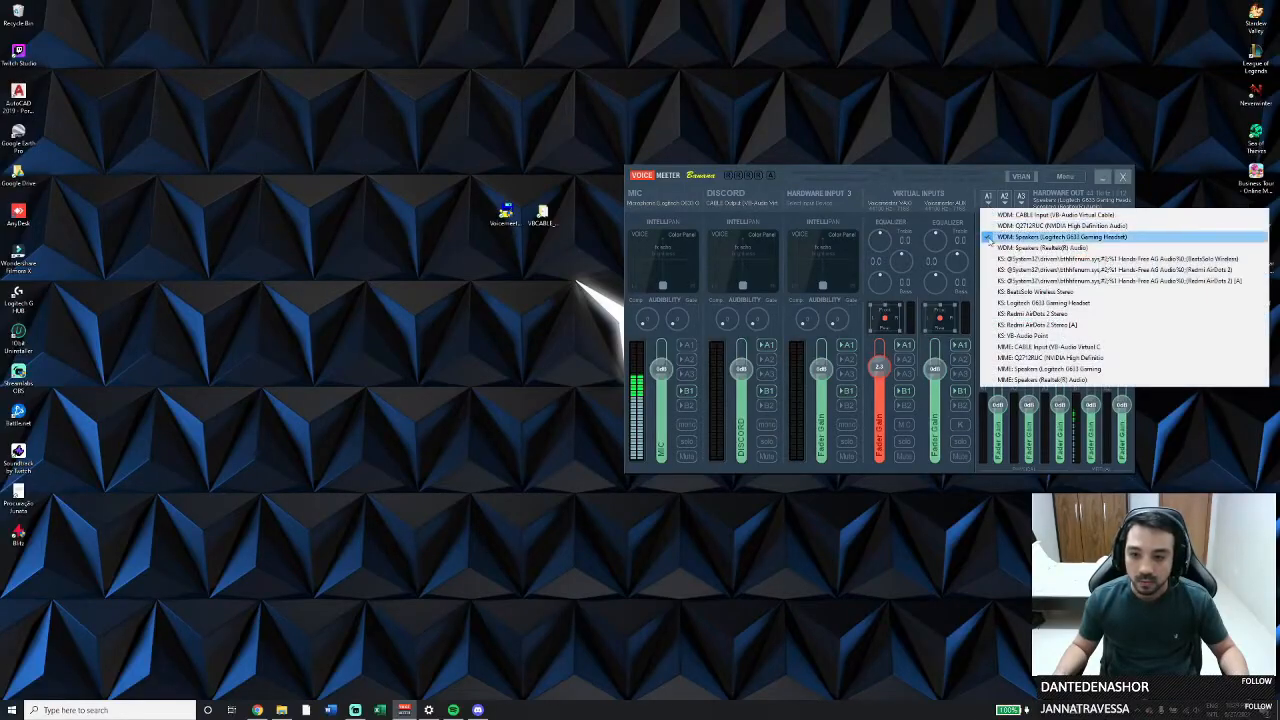
left_click(1013, 238)
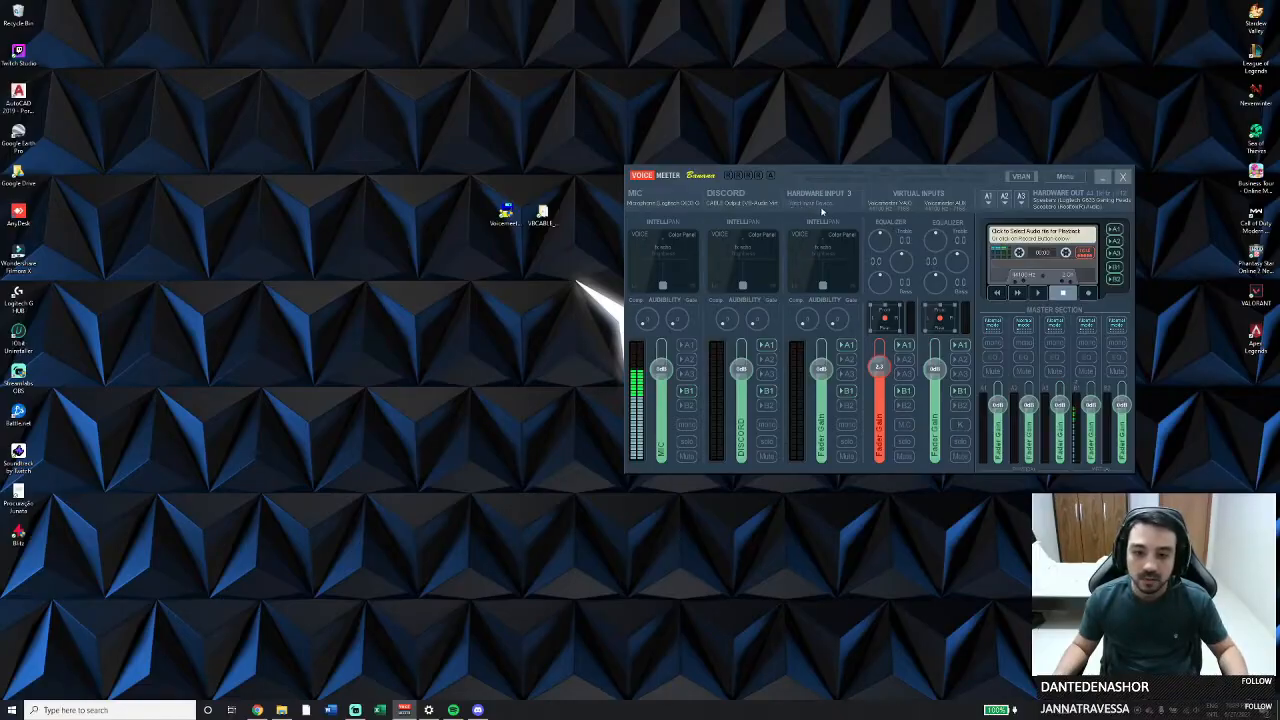
- Set the DISCORD input's device to WDM: CABLE Output (VB-Audio Virtual Cable) and open its label for editing, keeping the name DISCORD
left_click(757, 206)
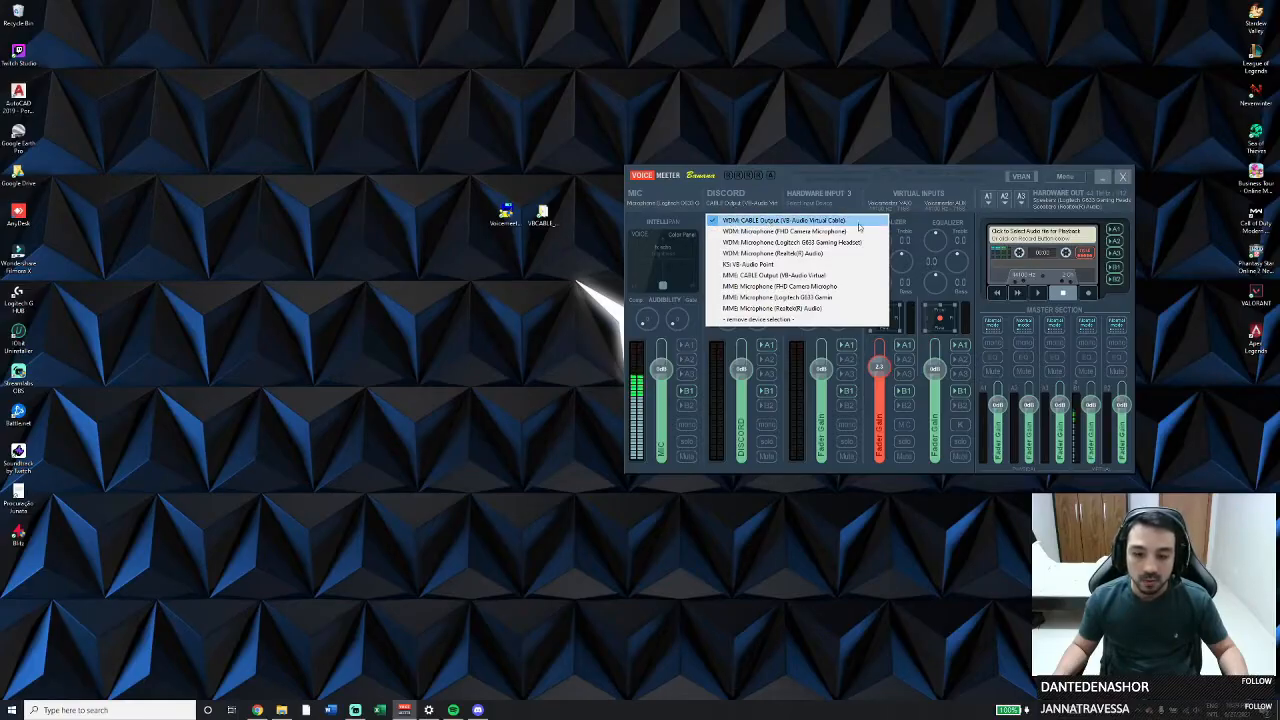
left_click(811, 220)
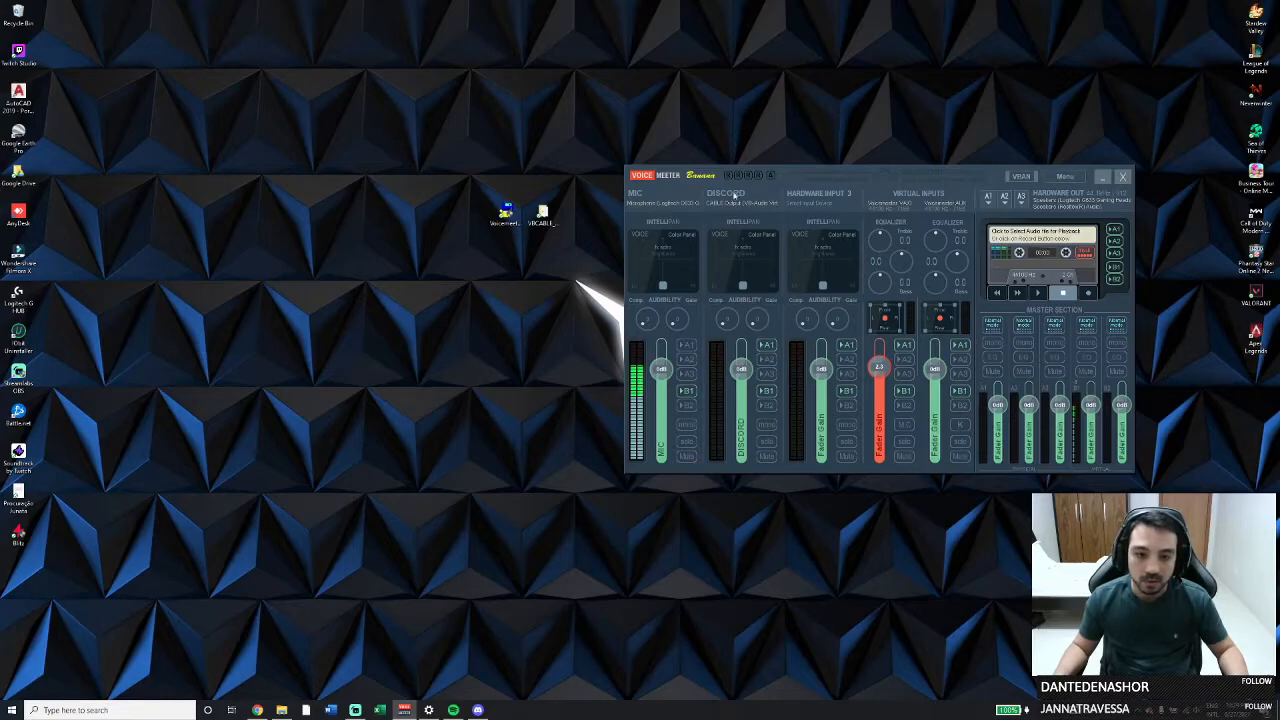
left_click(735, 199)
left_click(735, 196)
right_click(735, 196)
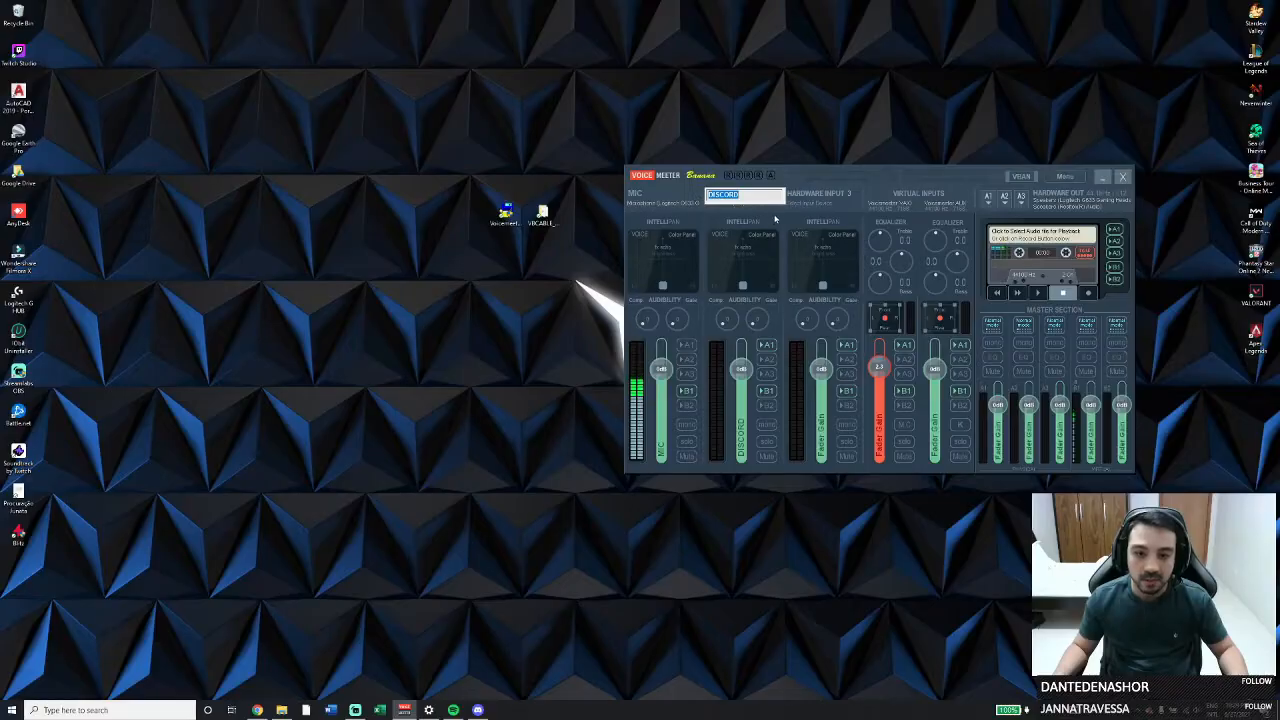
left_click(775, 218)
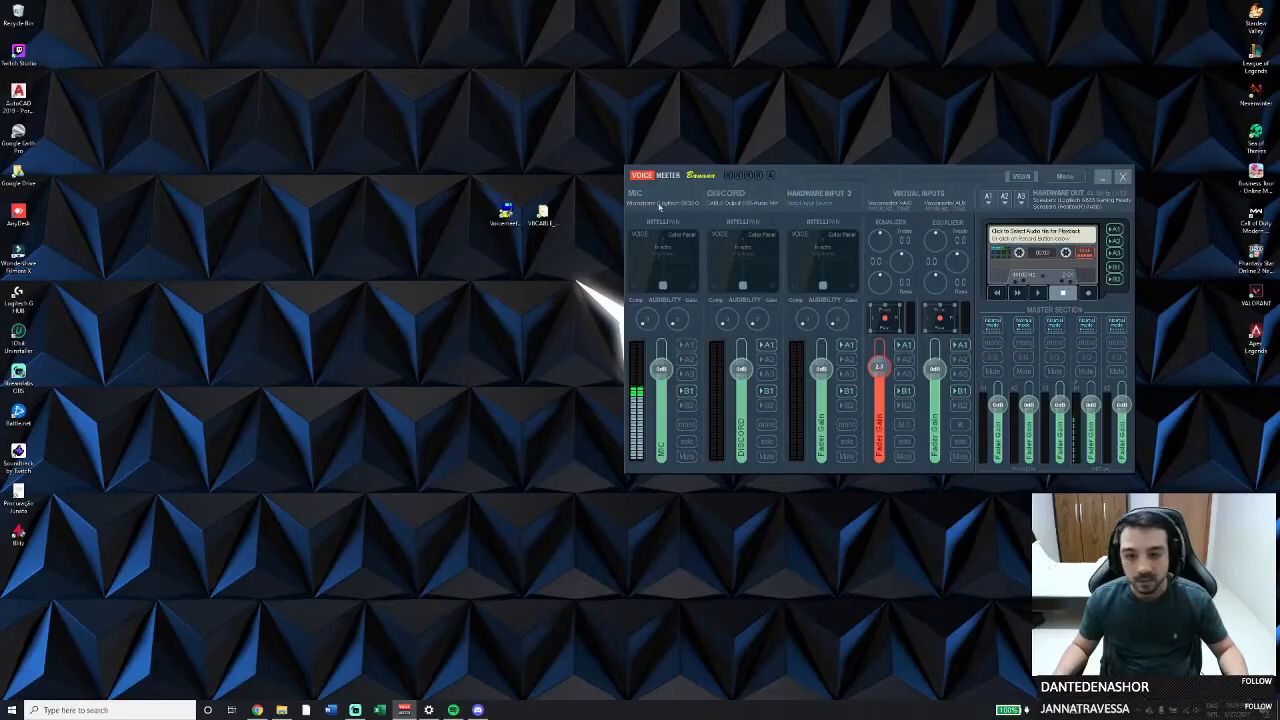
- Review the device choices for the MIC input and the options in VoiceMeeter's main menu
left_click(657, 205)
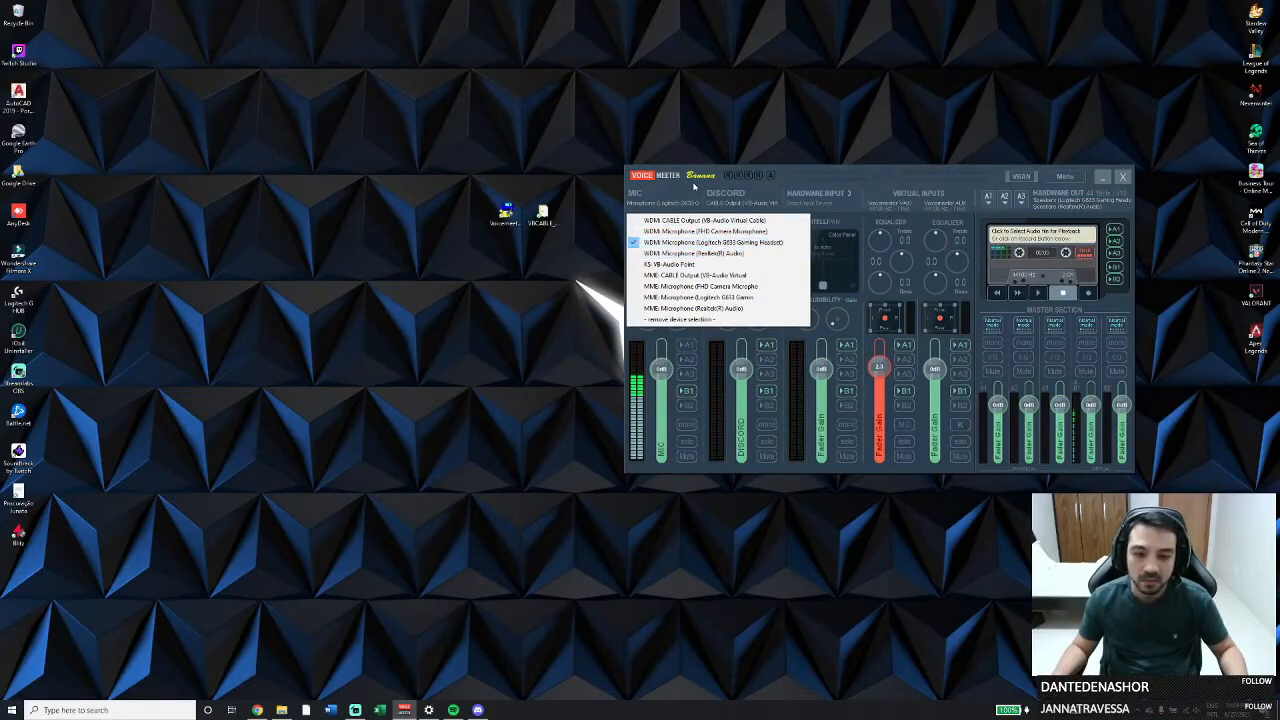
left_click(693, 186)
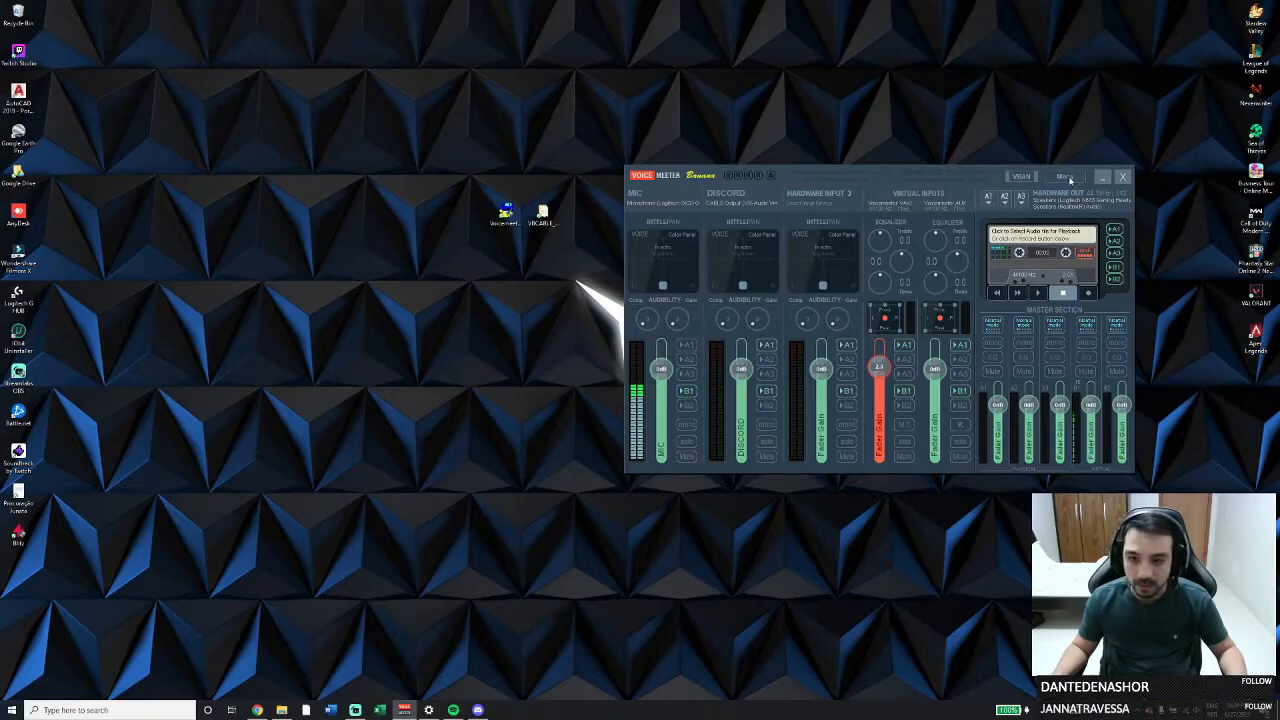
left_click(1070, 178)
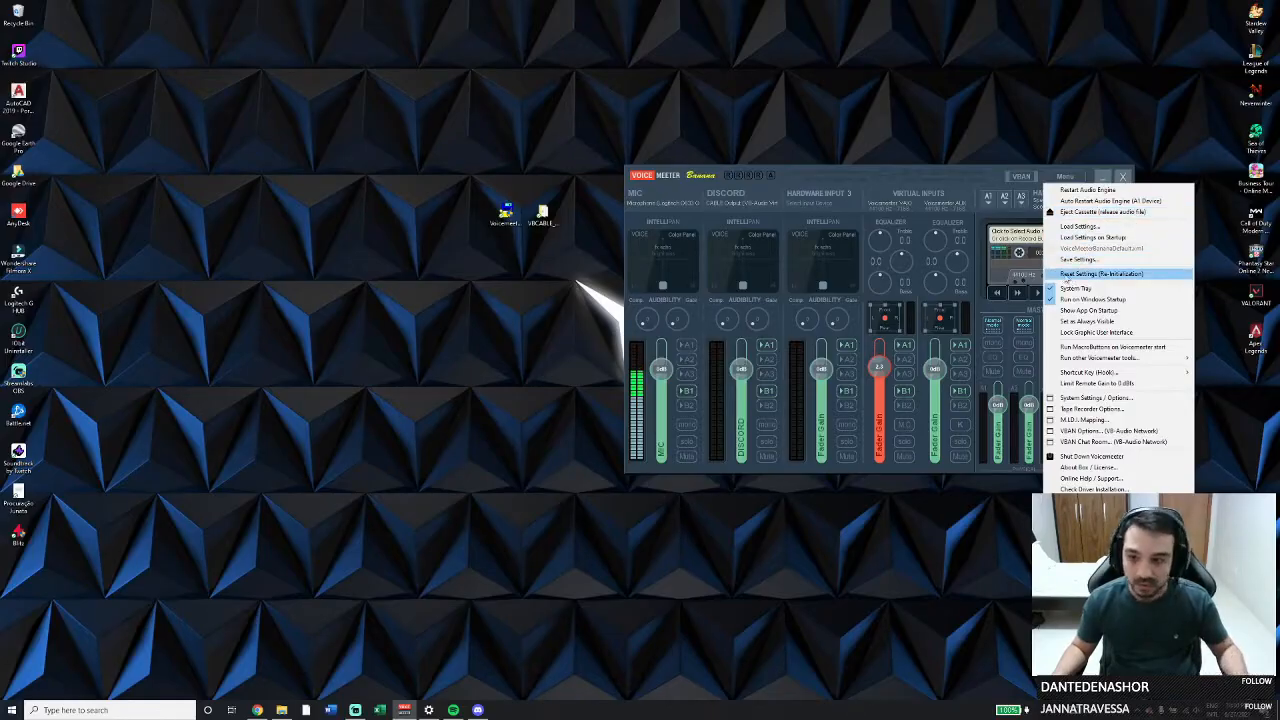
left_click(963, 181)
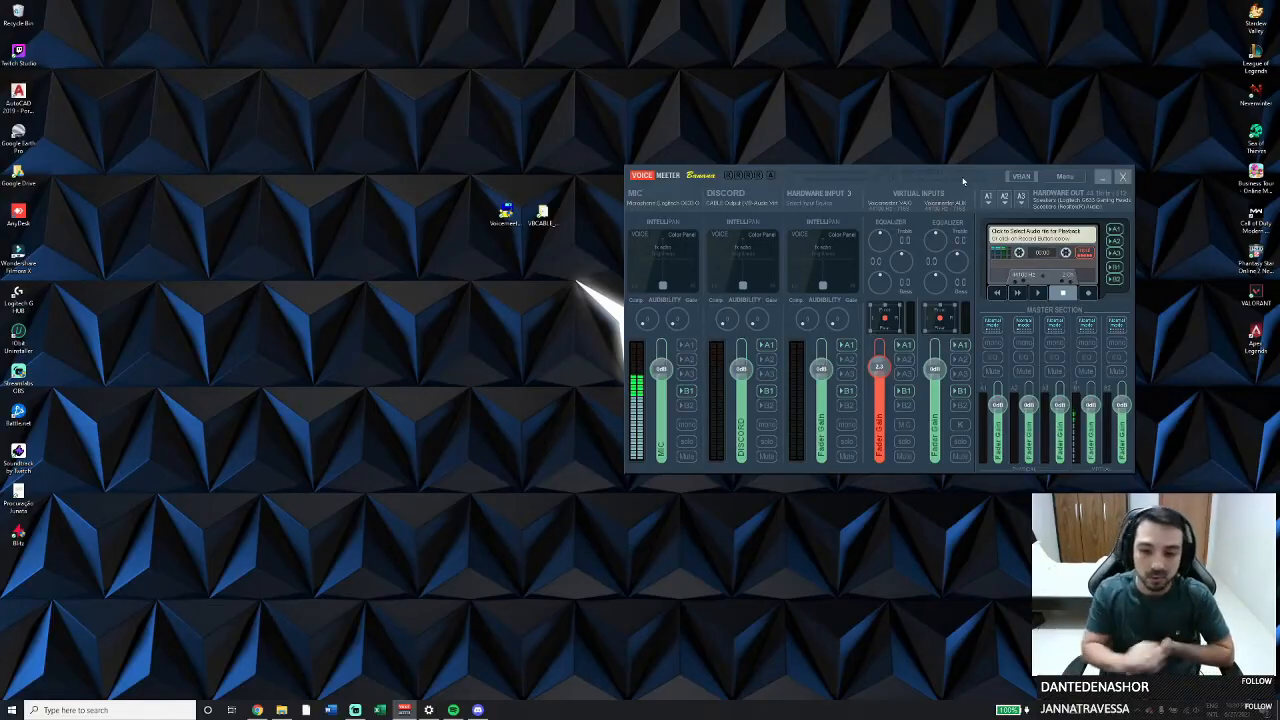
left_click_drag(963, 181, 1065, 174)
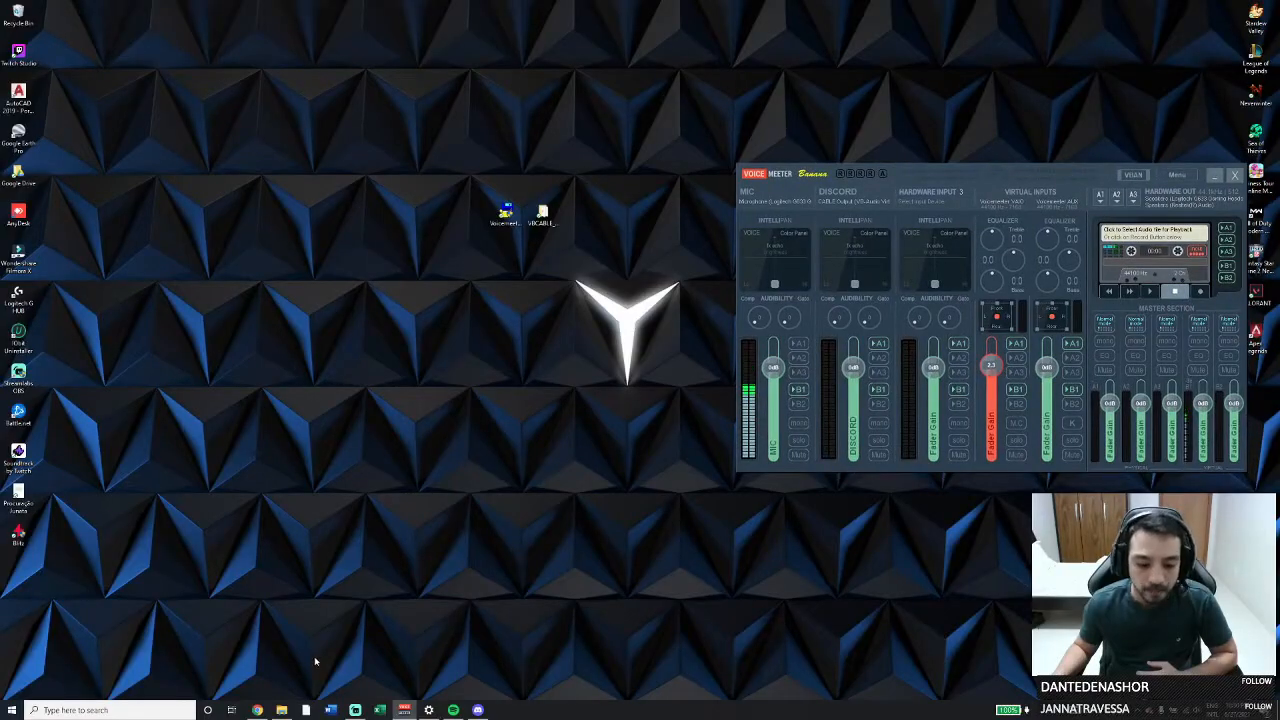
- Look at the setup files in the VBCABLE_Driver_Pack43 folder and minimize its window
double_click(543, 213)
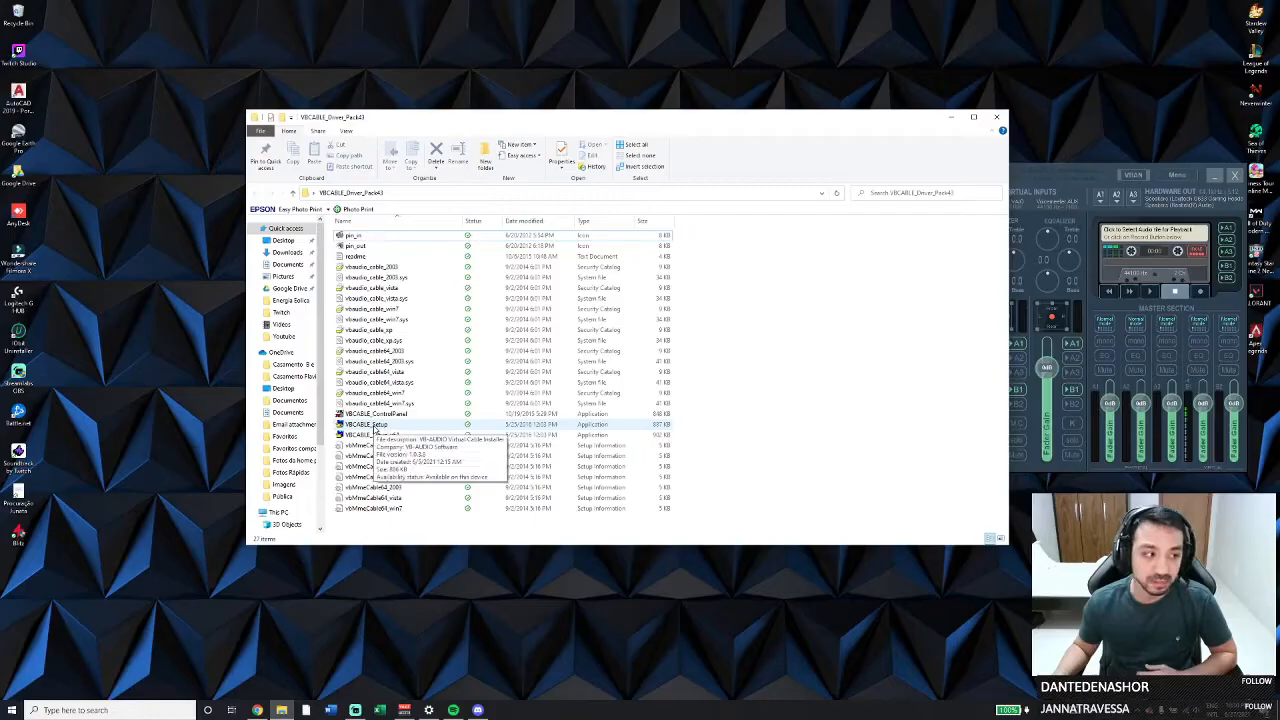
left_click(952, 118)
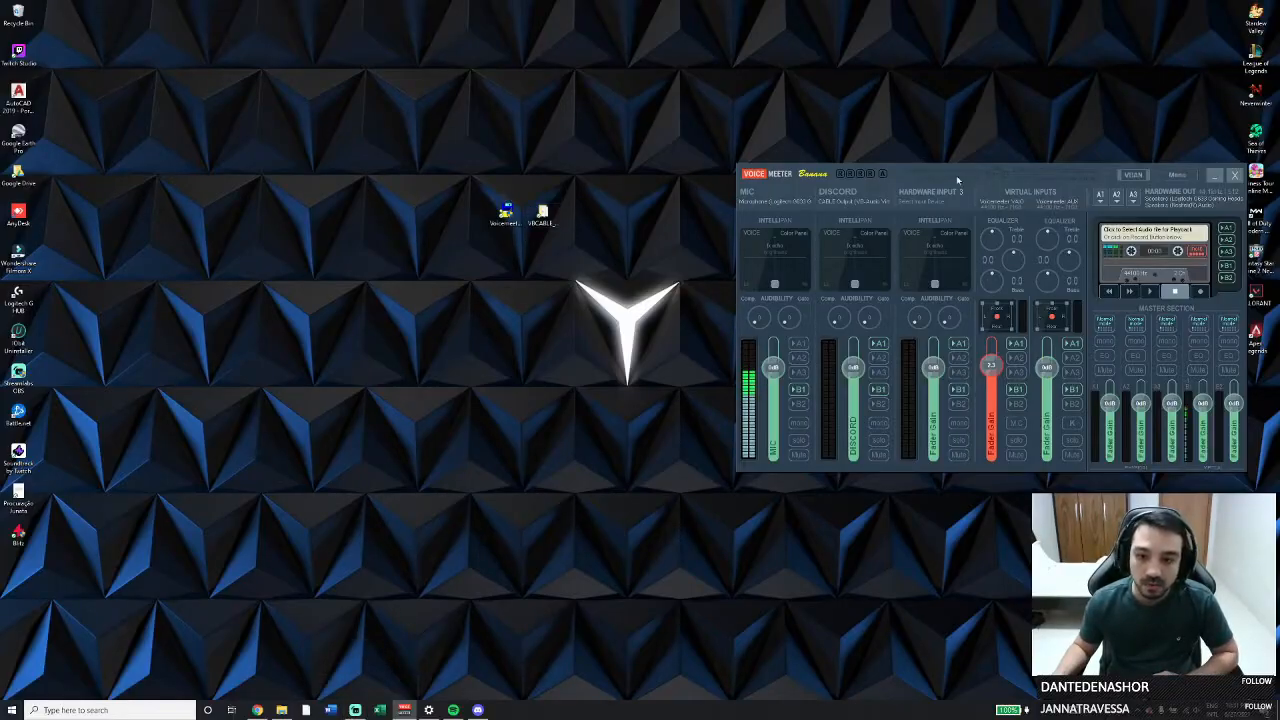
left_click_drag(956, 175, 954, 159)
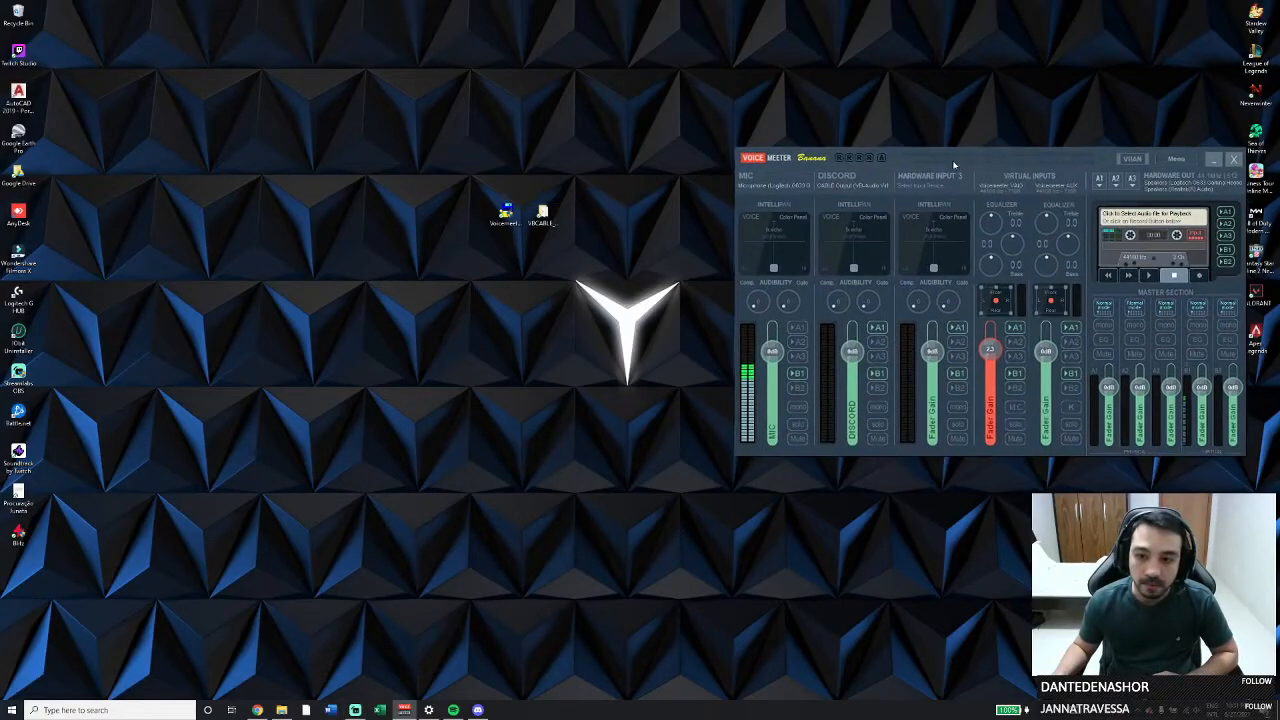
- Switch to Windows Settings and open the Sound page under System
left_click(11, 710)
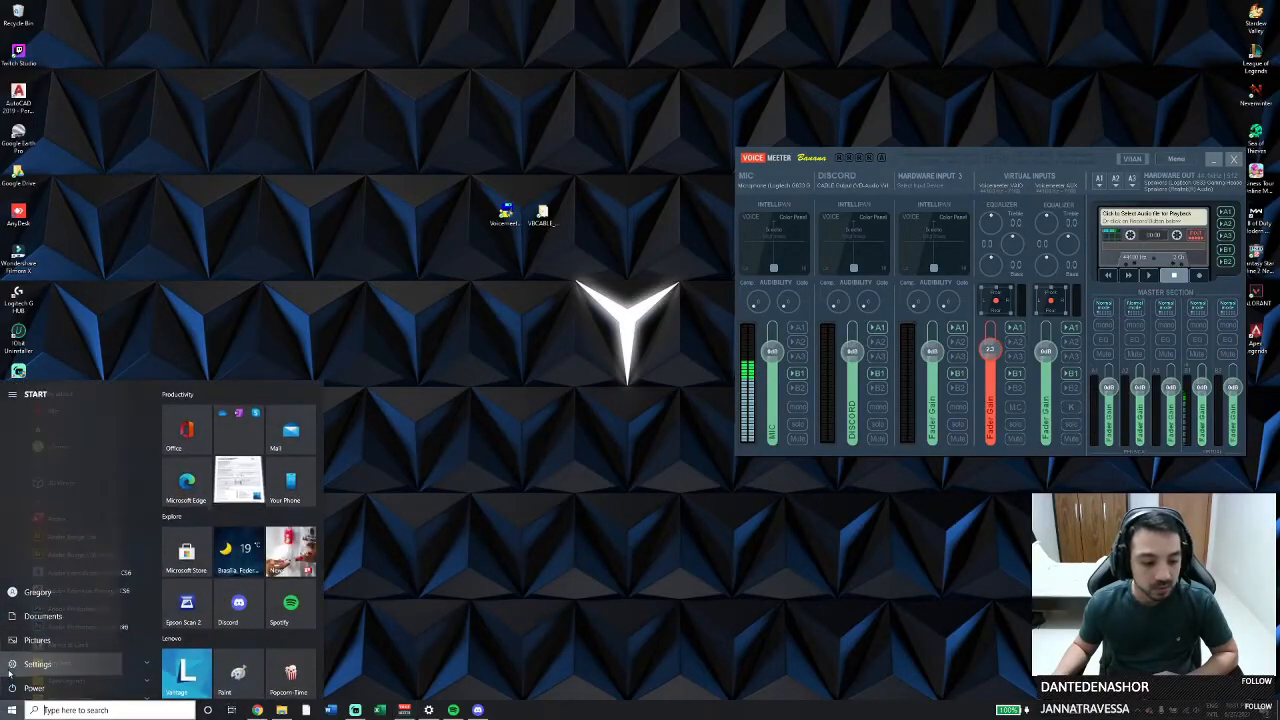
left_click(12, 664)
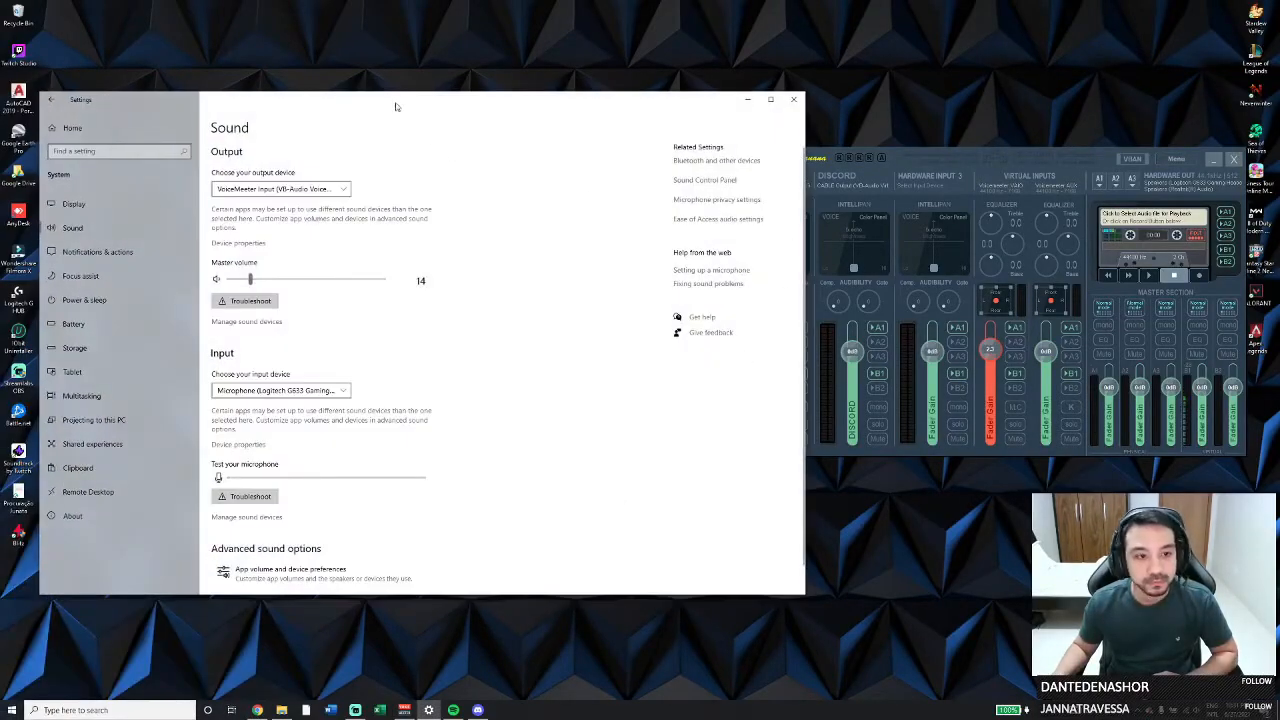
left_click(165, 103)
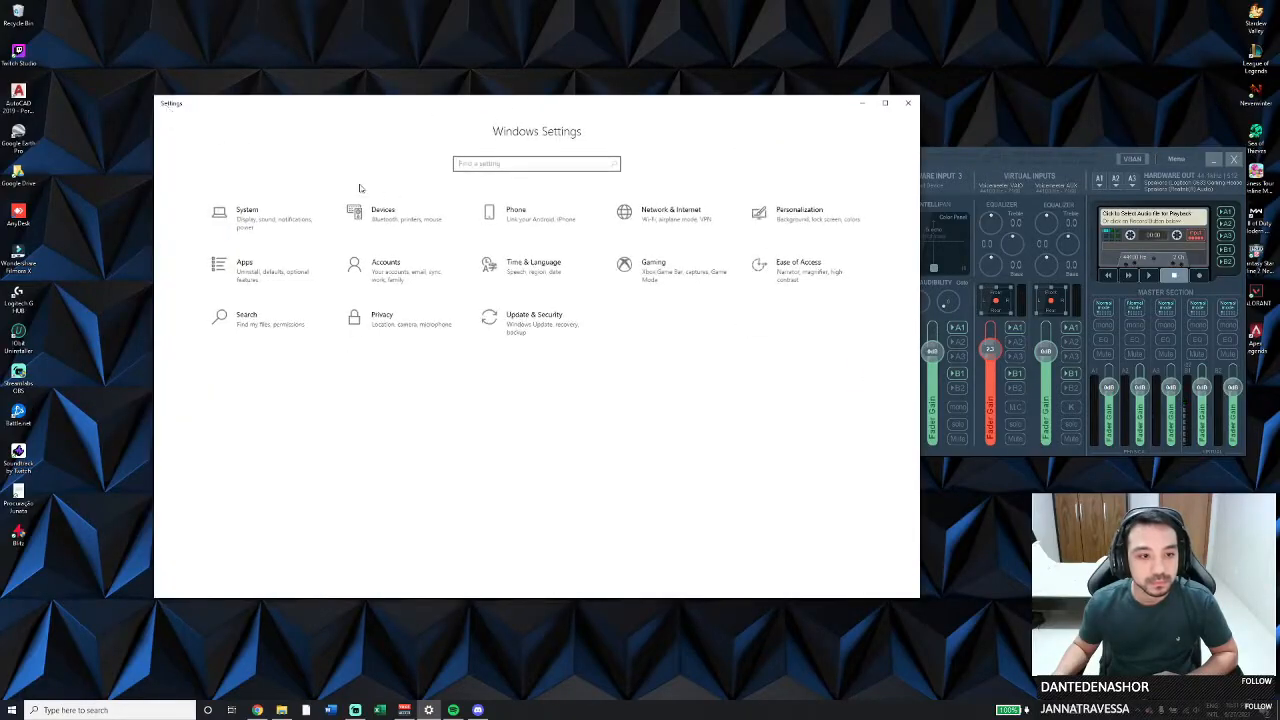
left_click(256, 222)
left_click(188, 231)
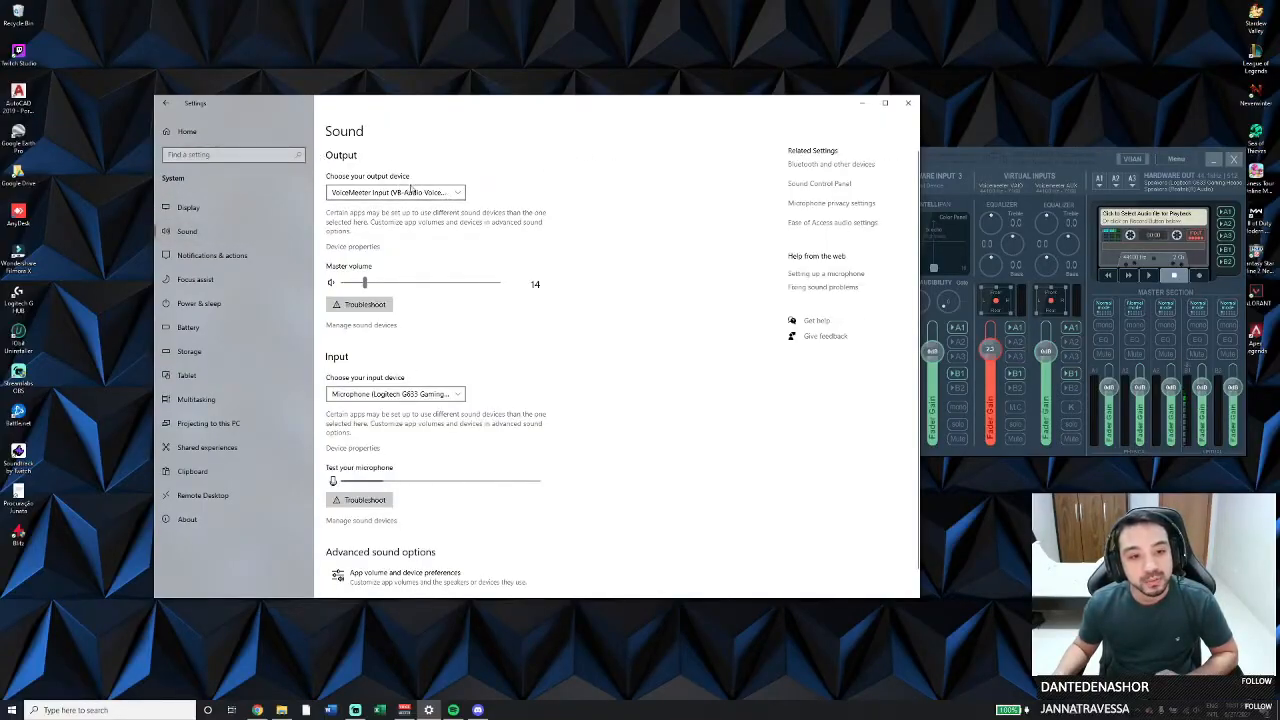
- Choose VoiceMeeter Input (VB-Audio VoiceMeeter VAIO) as the Windows output device and keep Microphone (Logitech G633 Gaming Headset) as the input
left_click(445, 196)
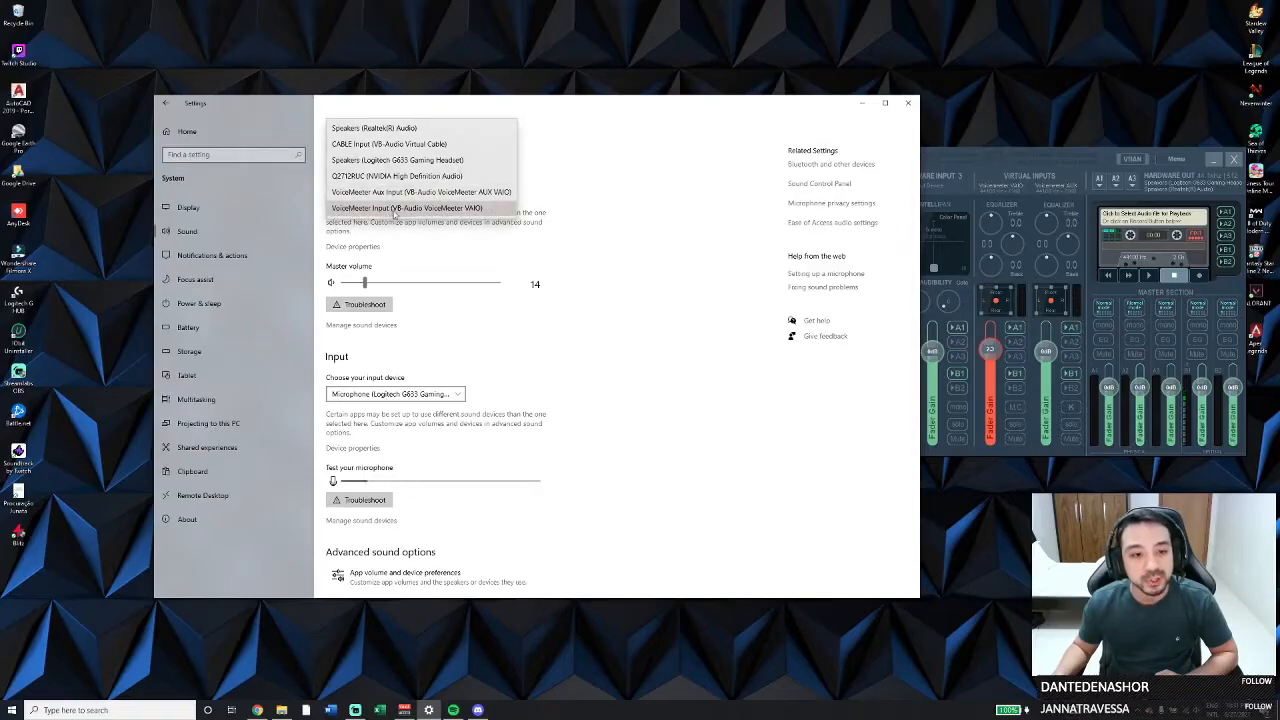
left_click(450, 209)
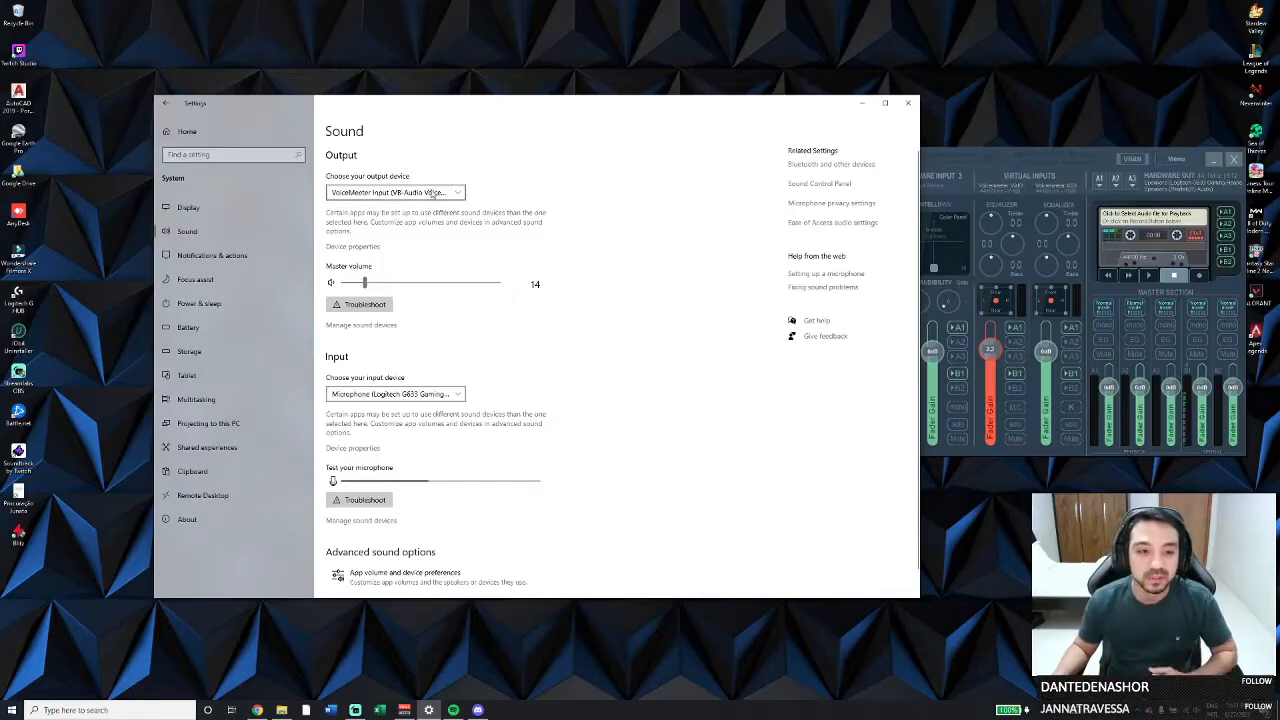
left_click(451, 395)
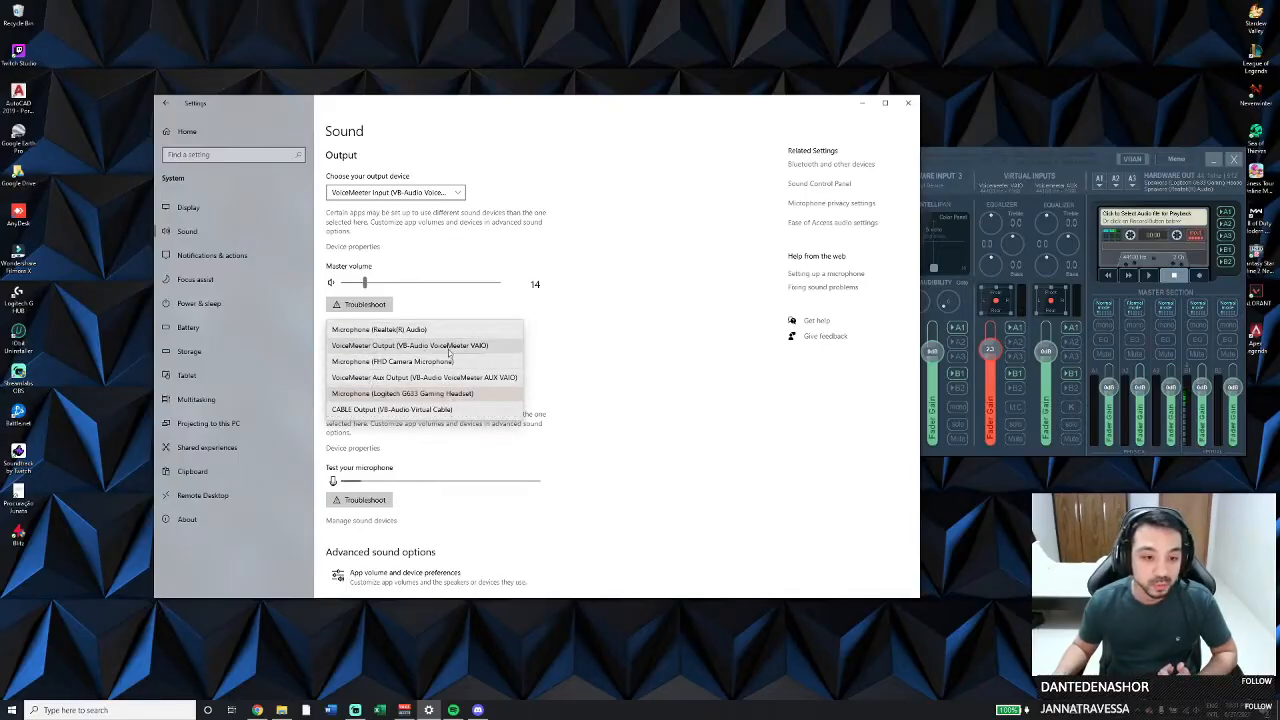
left_click_drag(1019, 155, 1084, 156)
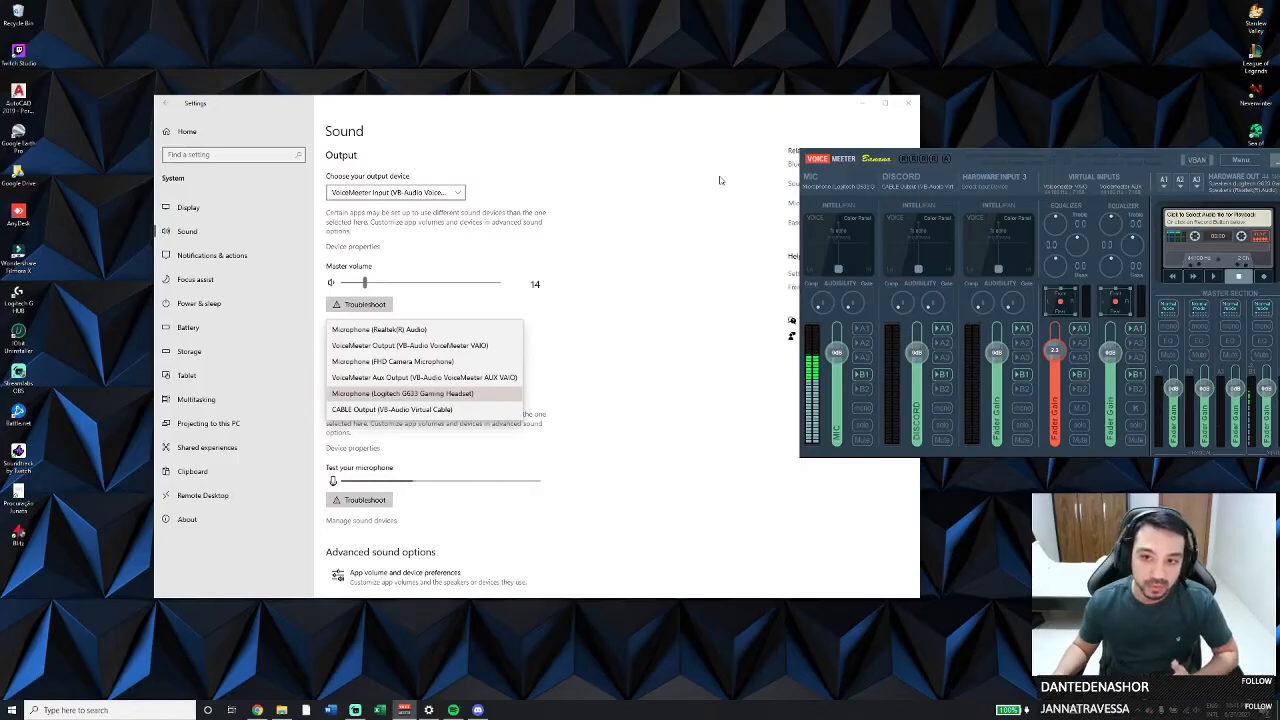
left_click(677, 263)
left_click(462, 398)
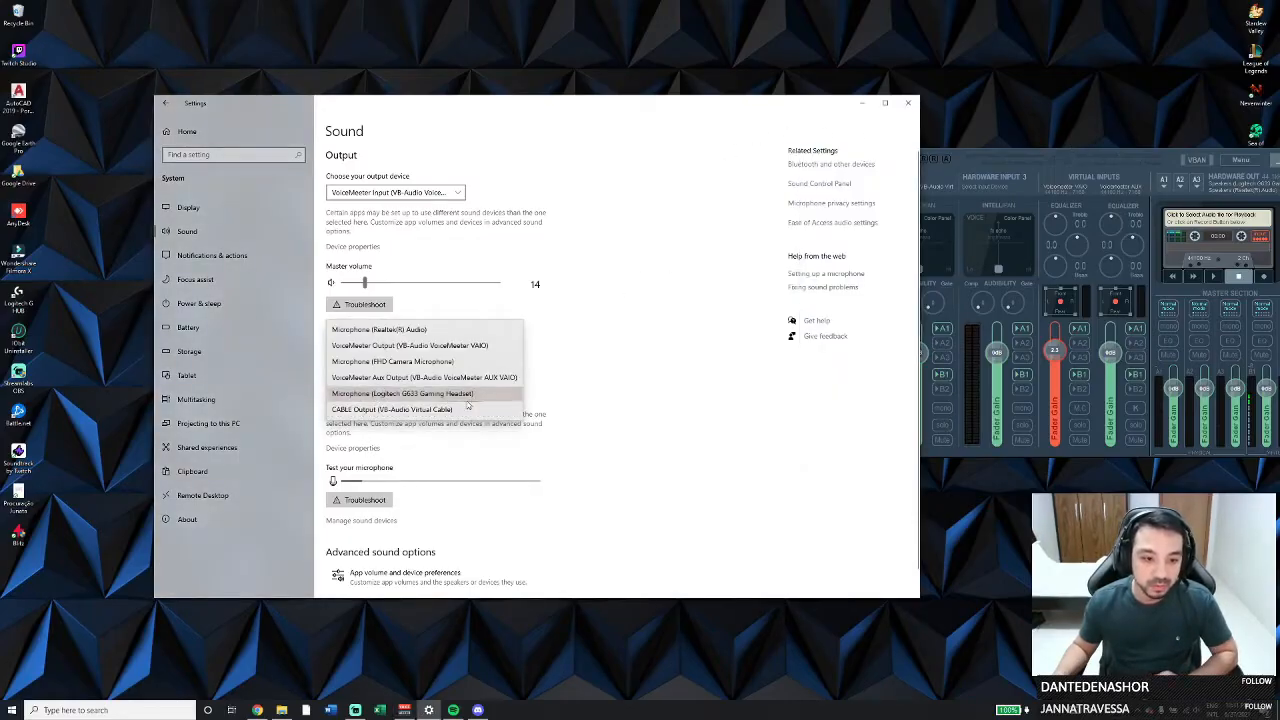
left_click(630, 404)
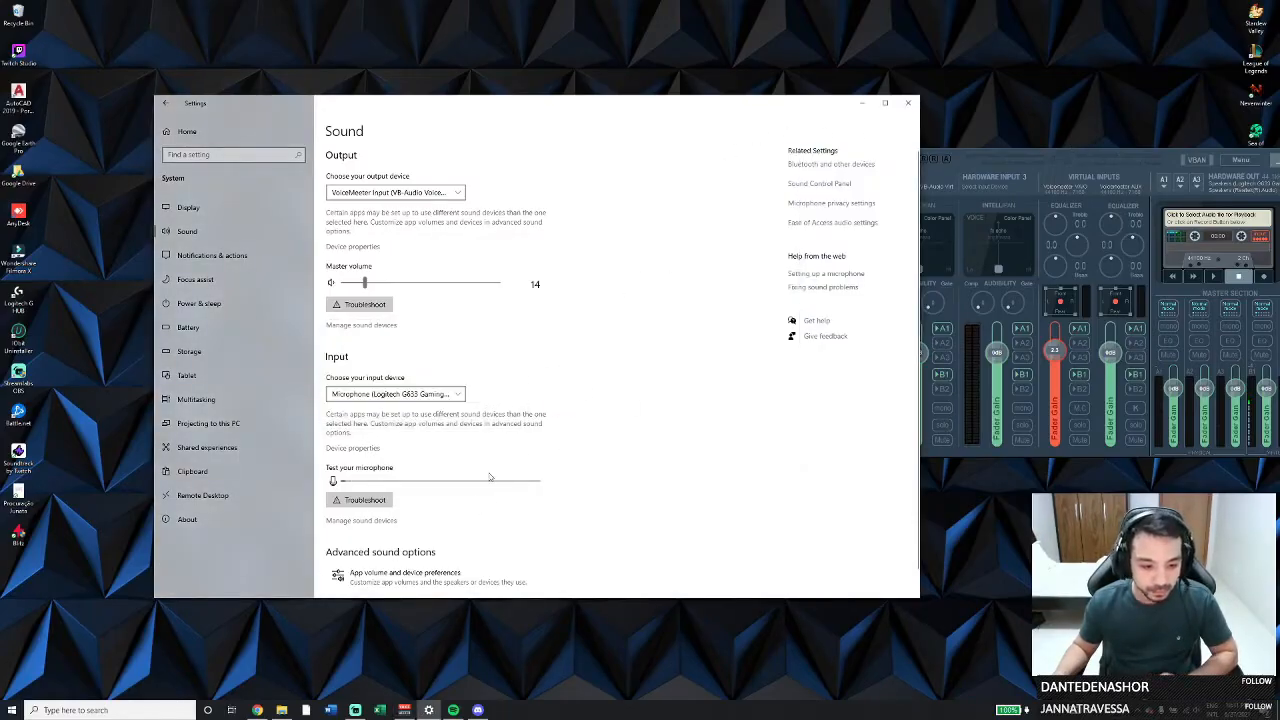
- Open the app volume and device preferences, bring up Spotify and close it
left_click(462, 576)
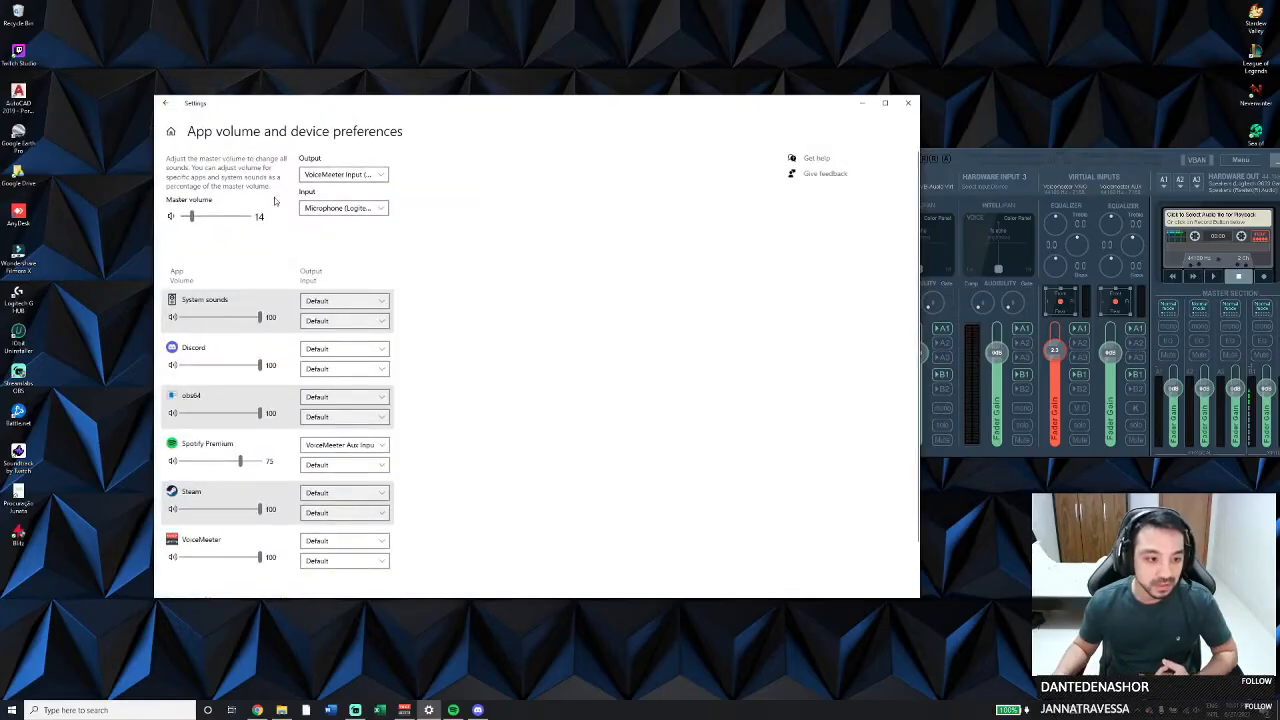
scroll(408, 420, "down", 1)
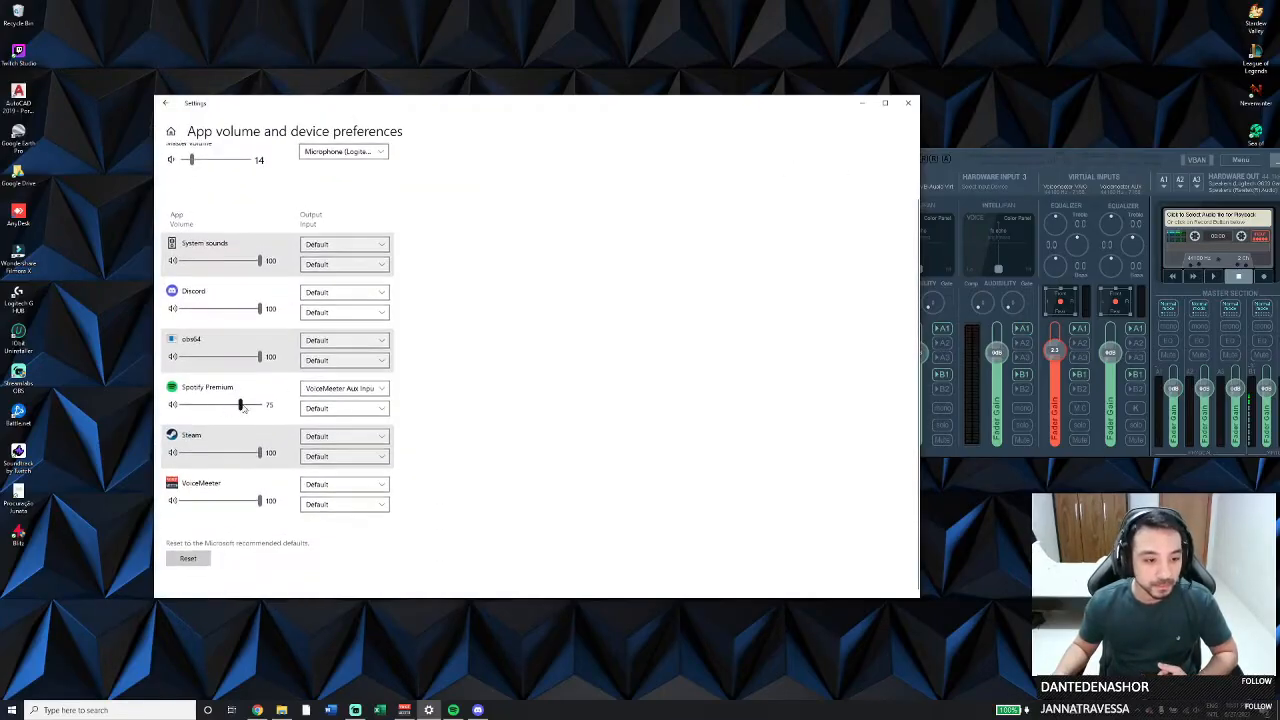
left_click(454, 711)
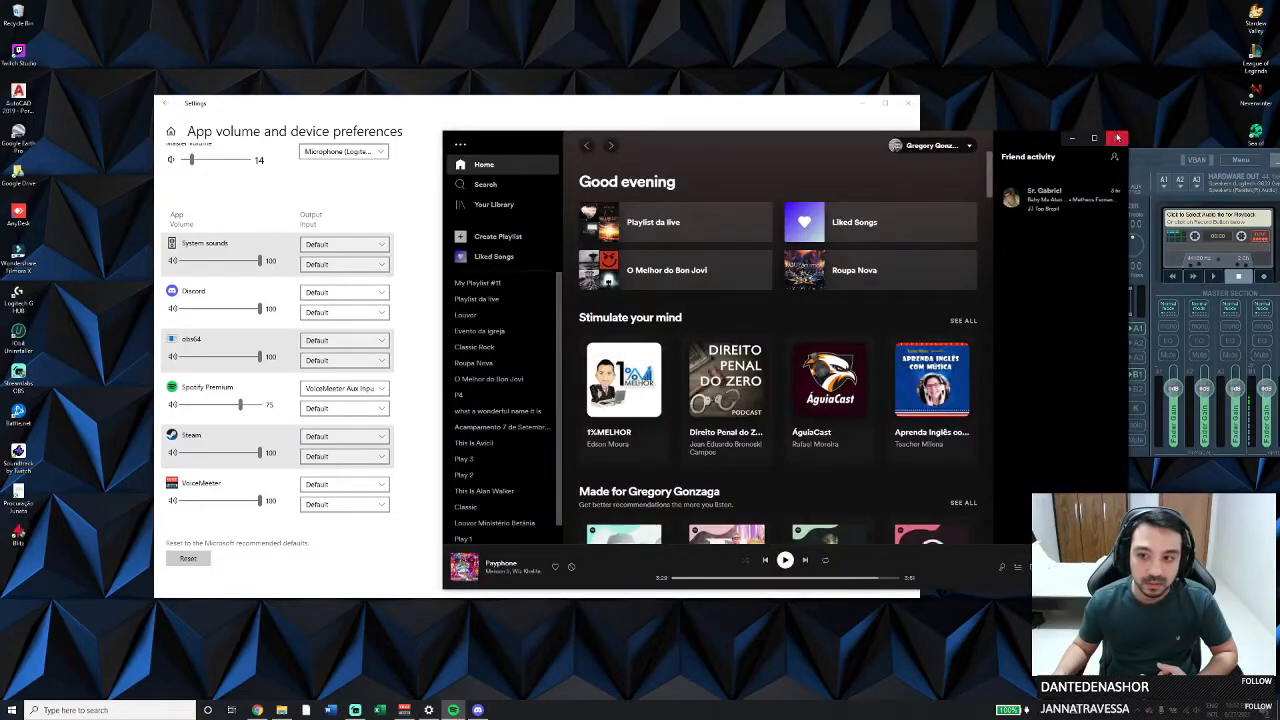
left_click(1118, 138)
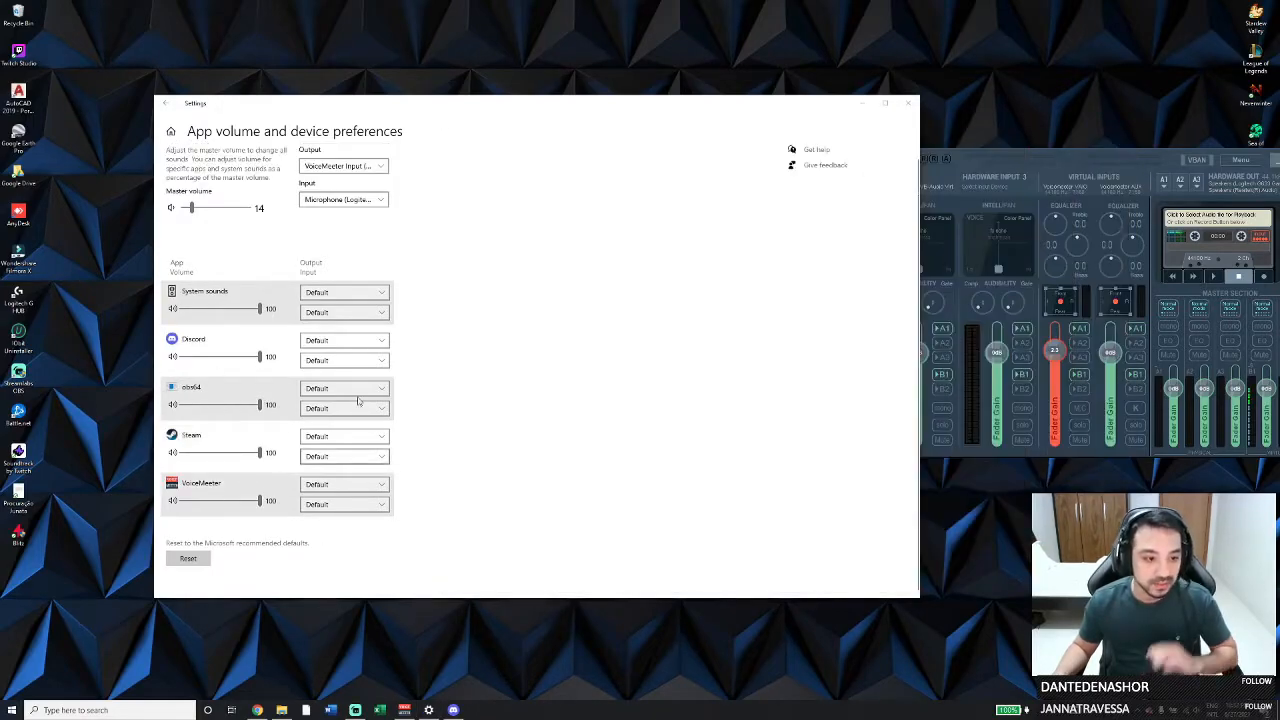
- Launch Spotify again, start and pause its current track, and minimize its window
left_click(12, 710)
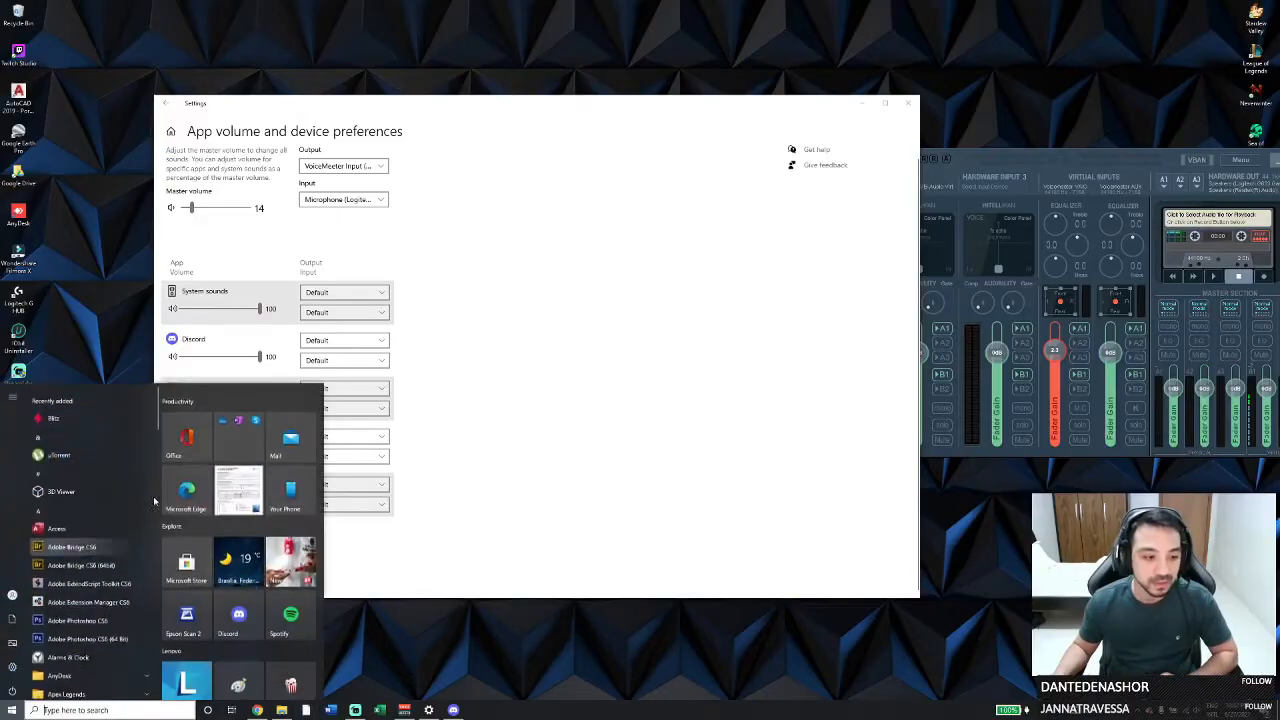
left_click(290, 611)
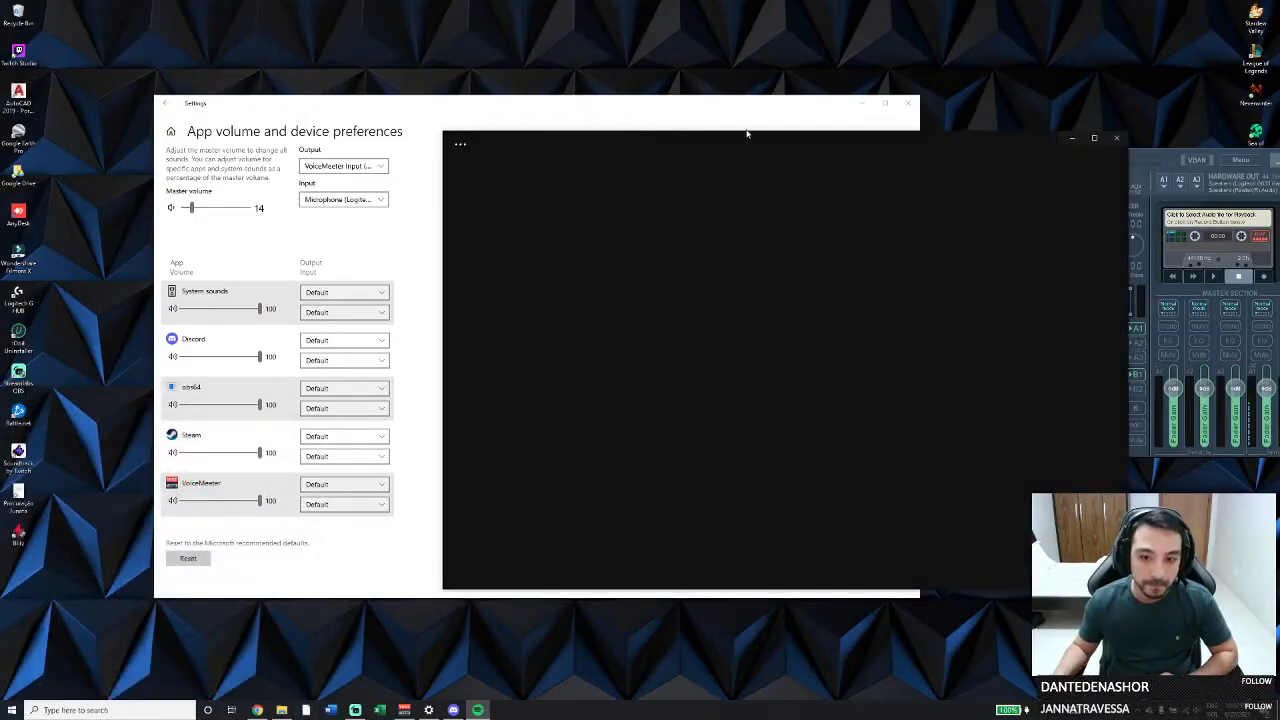
left_click_drag(711, 143, 791, 126)
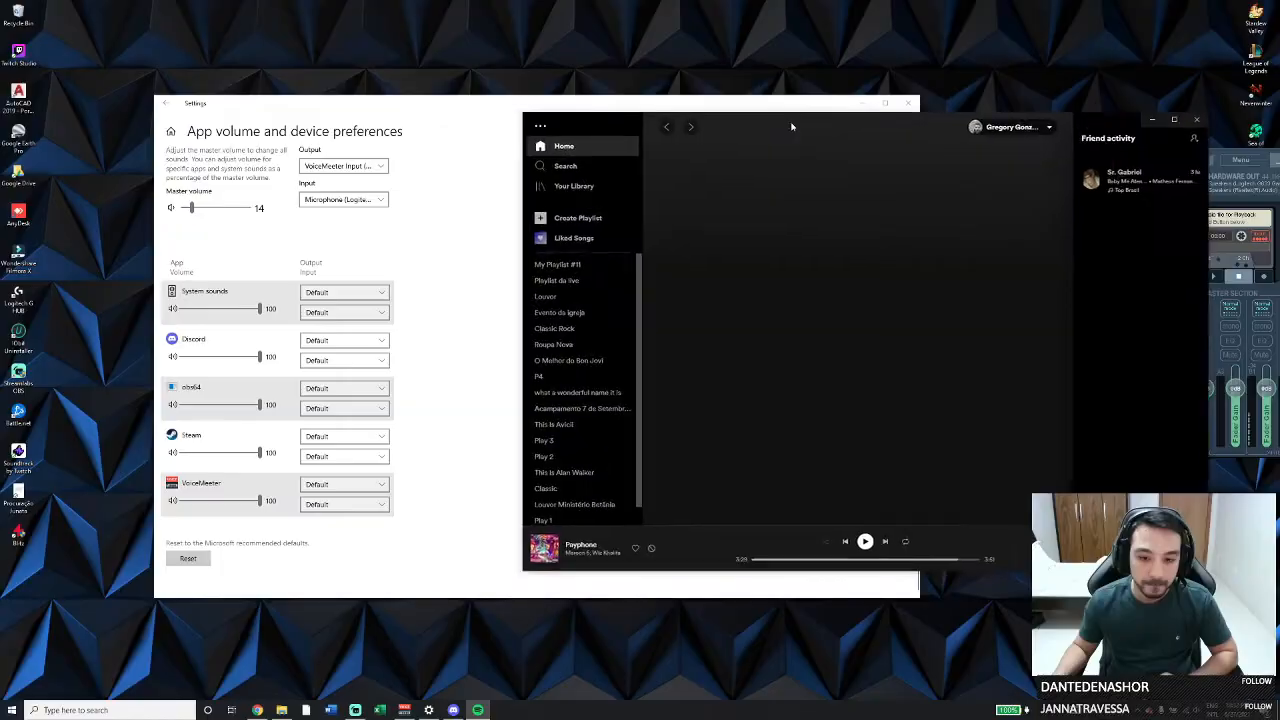
left_click(865, 543)
left_click(865, 543)
left_click(1151, 119)
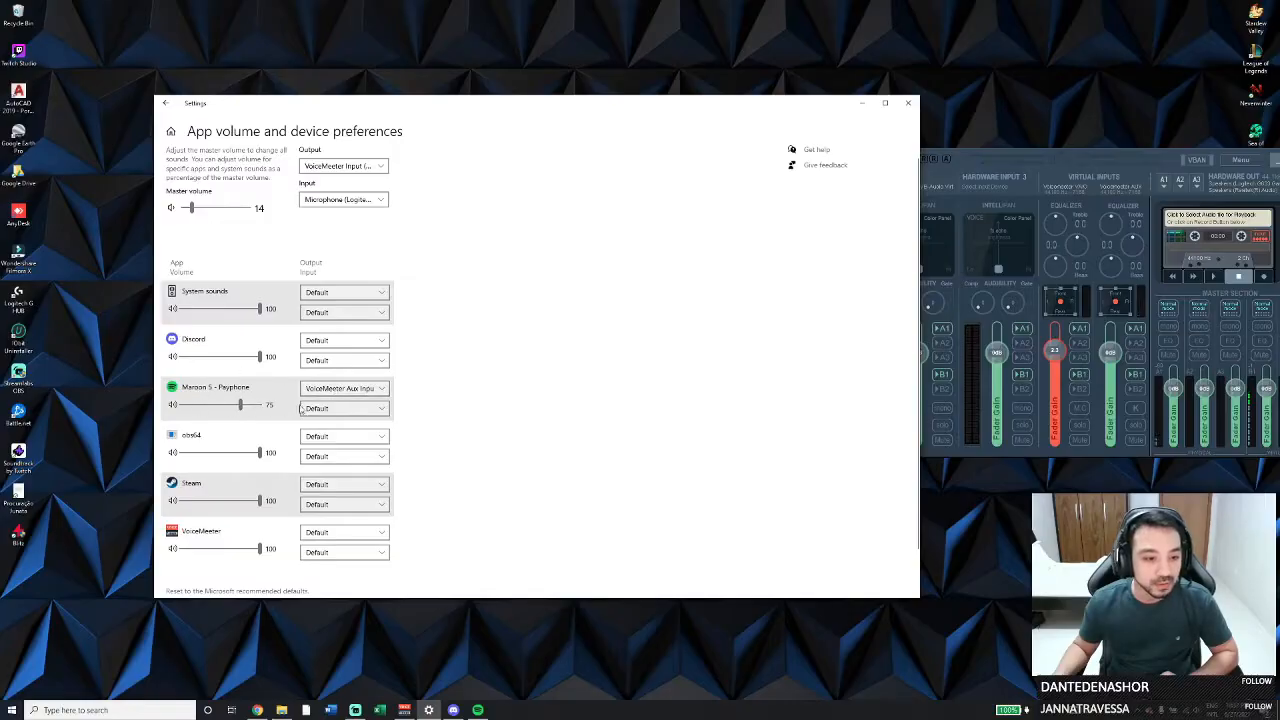
- Set Spotify's output device to VoiceMeeter Aux Input (VB-Audio VoiceMeeter AUX VAIO) and compare it with VoiceMeeter's virtual inputs
left_click(368, 390)
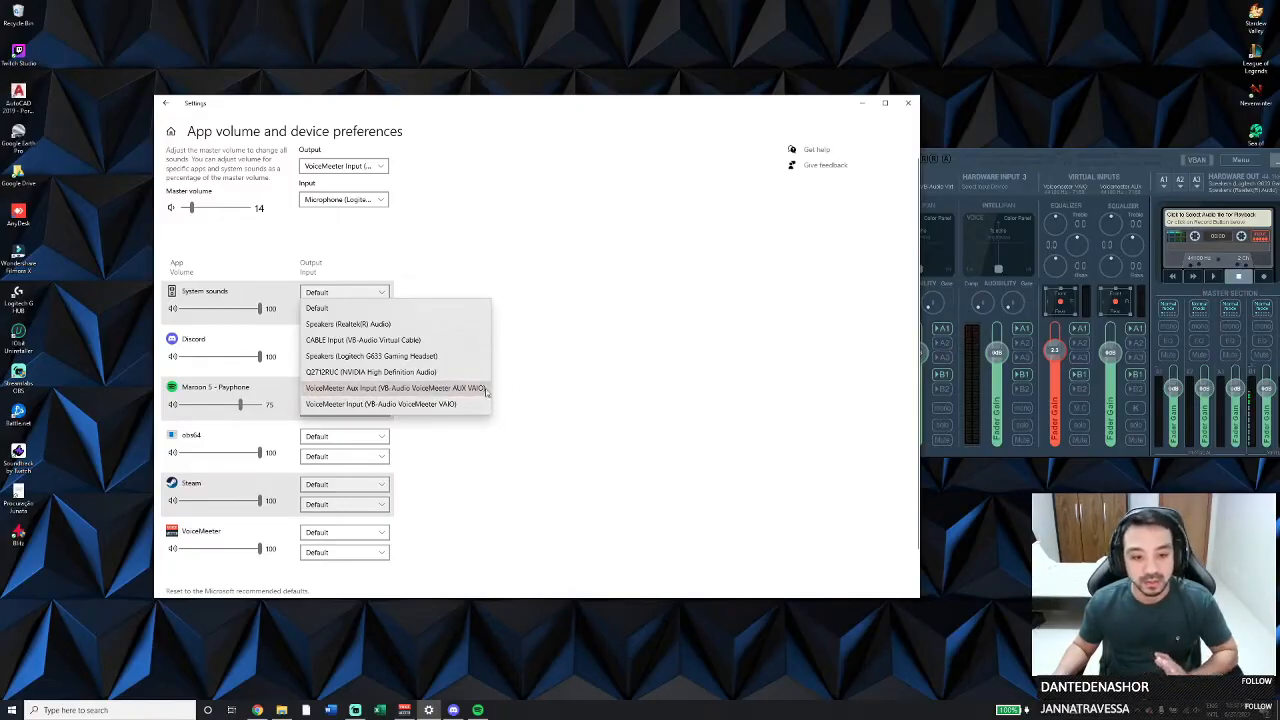
left_click(428, 392)
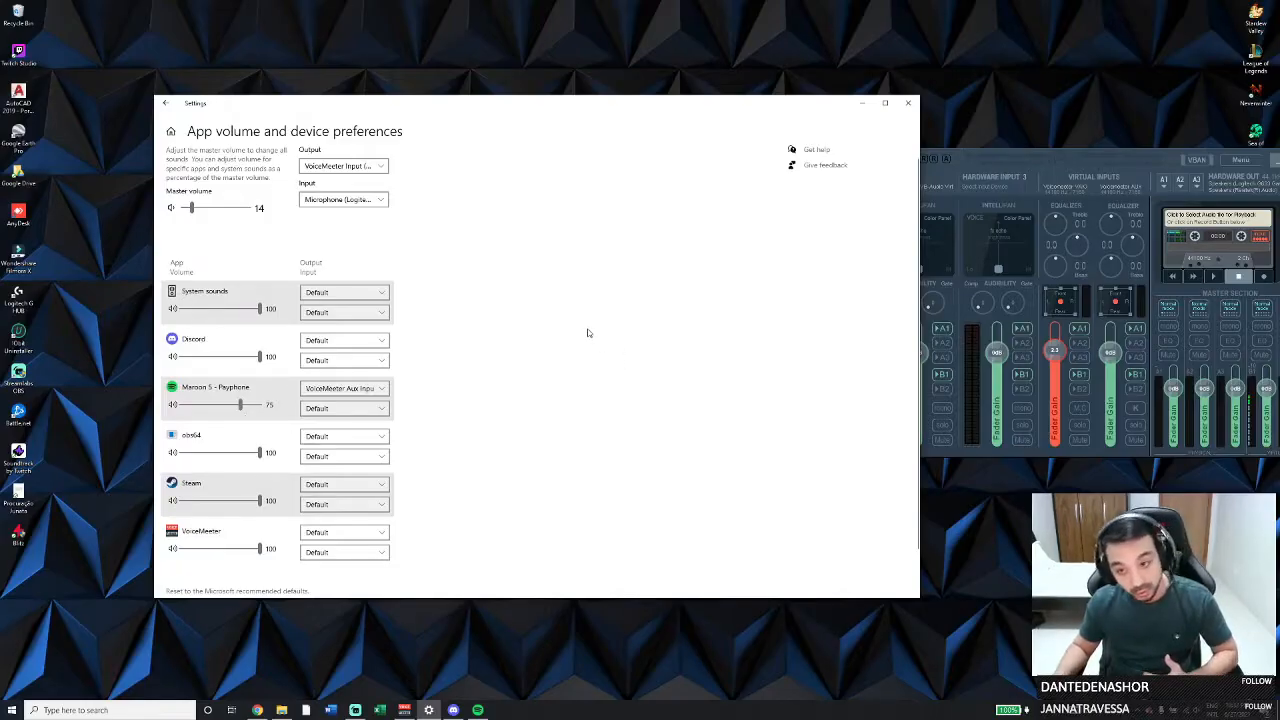
left_click(1056, 155)
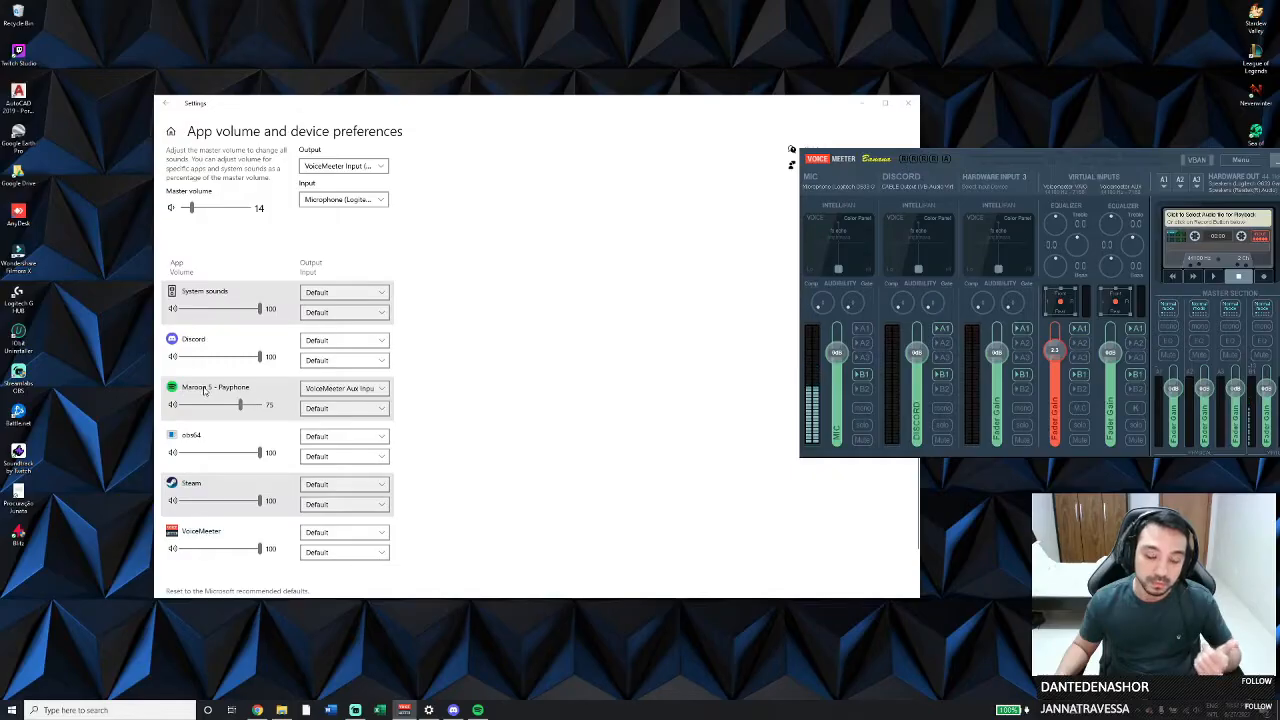
left_click(500, 357)
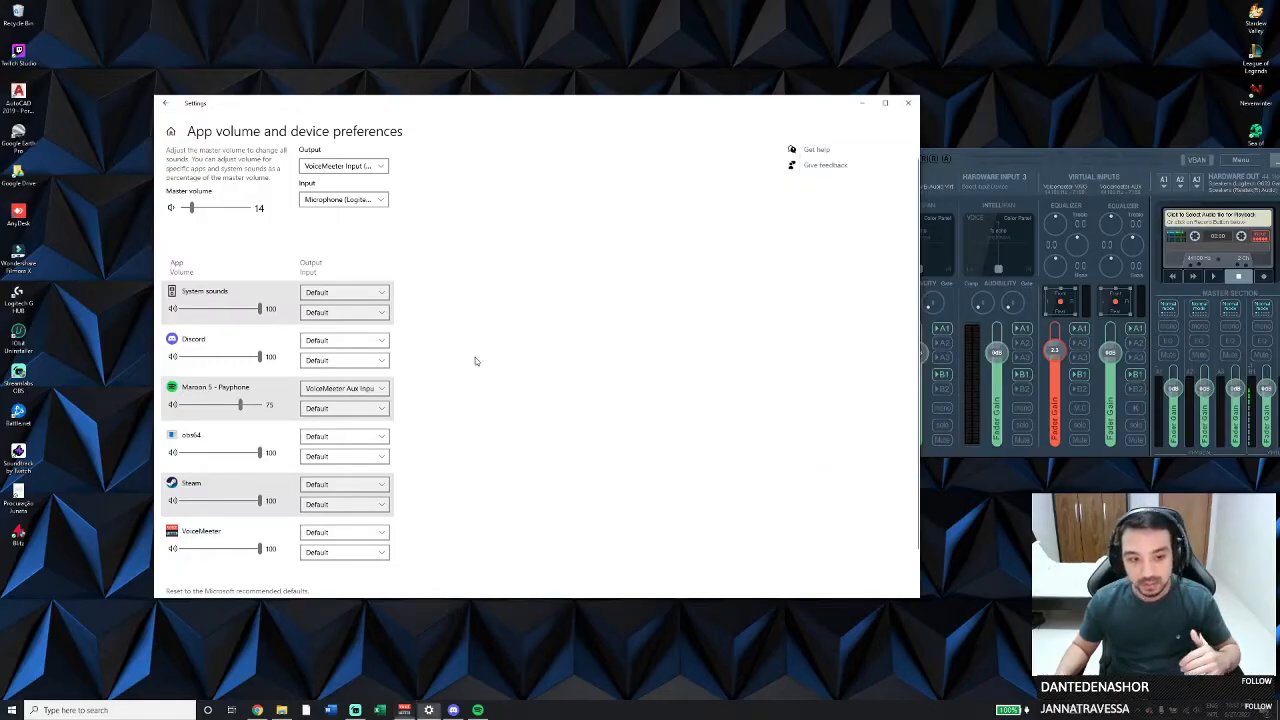
left_click(345, 388)
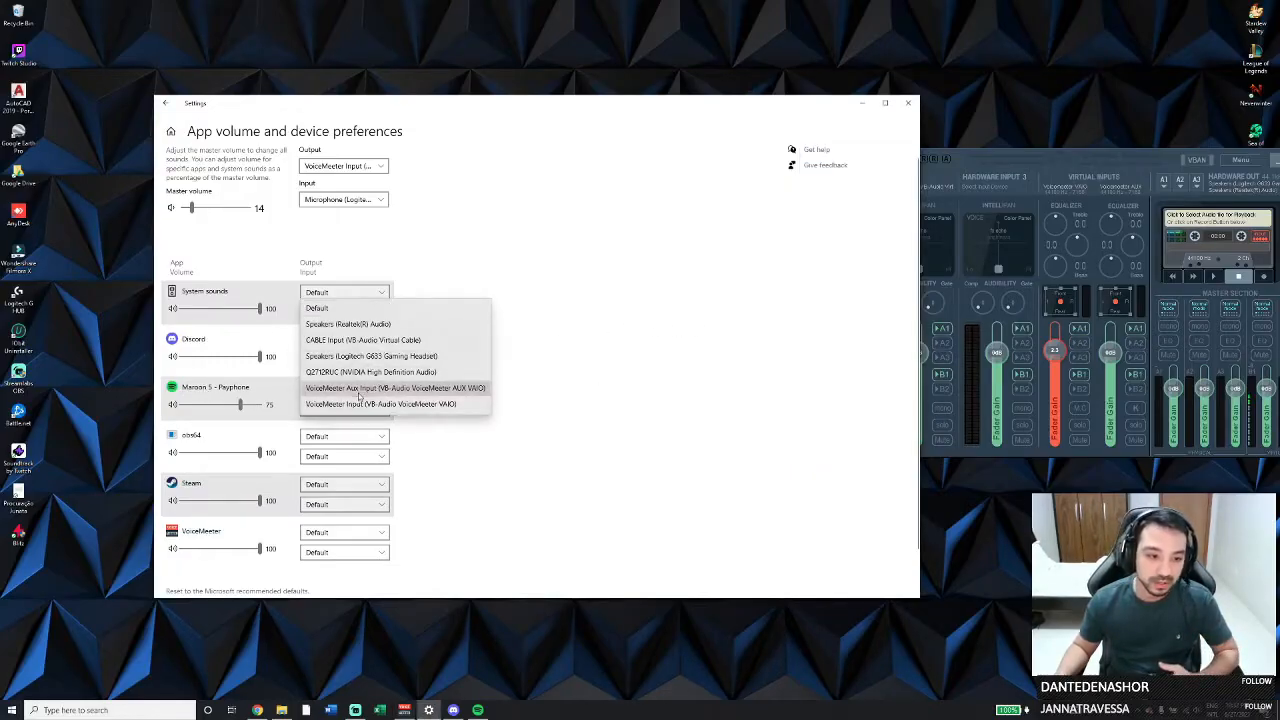
left_click(688, 350)
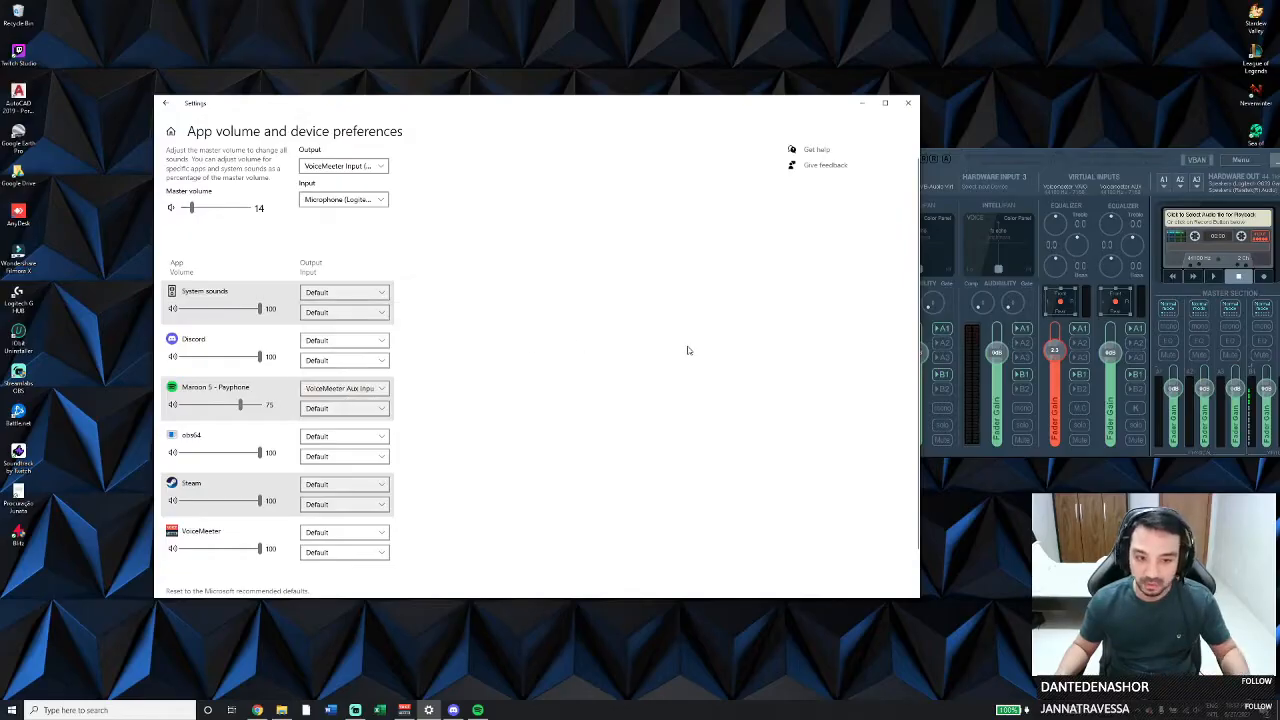
- Review the output device choices for Discord, keep Default and return to the Sound page
left_click(365, 340)
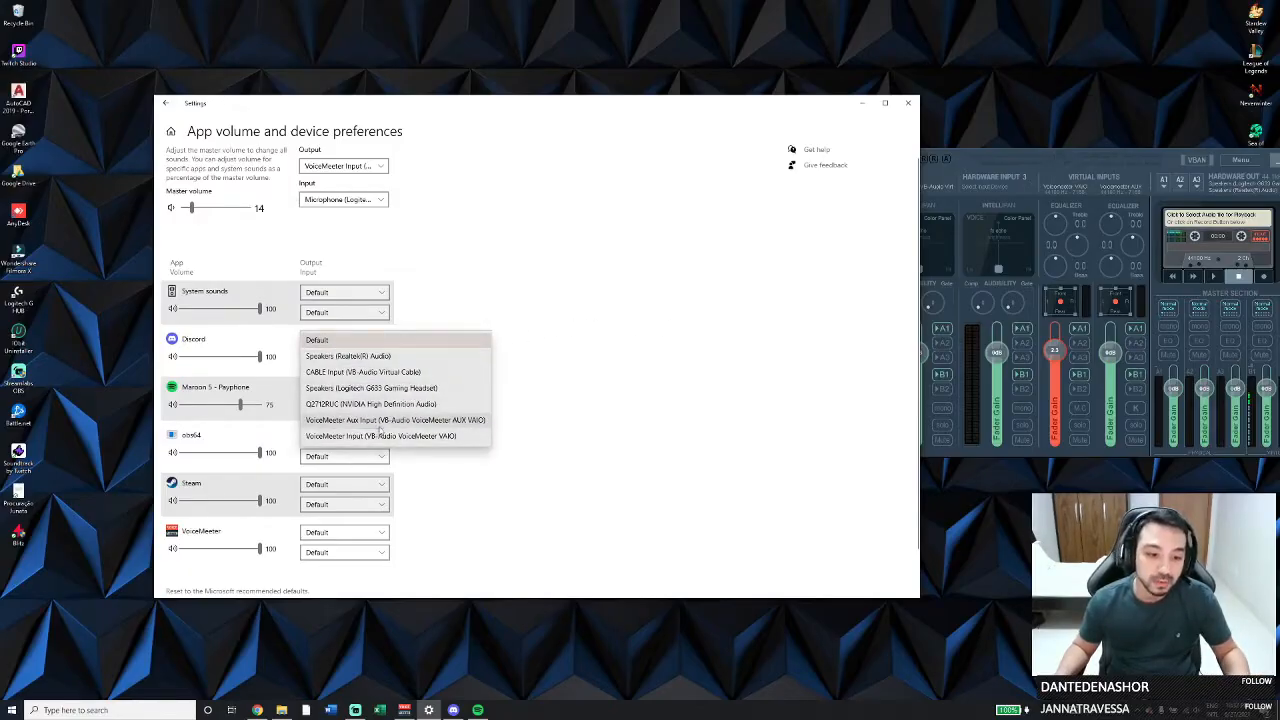
left_click(628, 250)
scroll(379, 252, "up", 1)
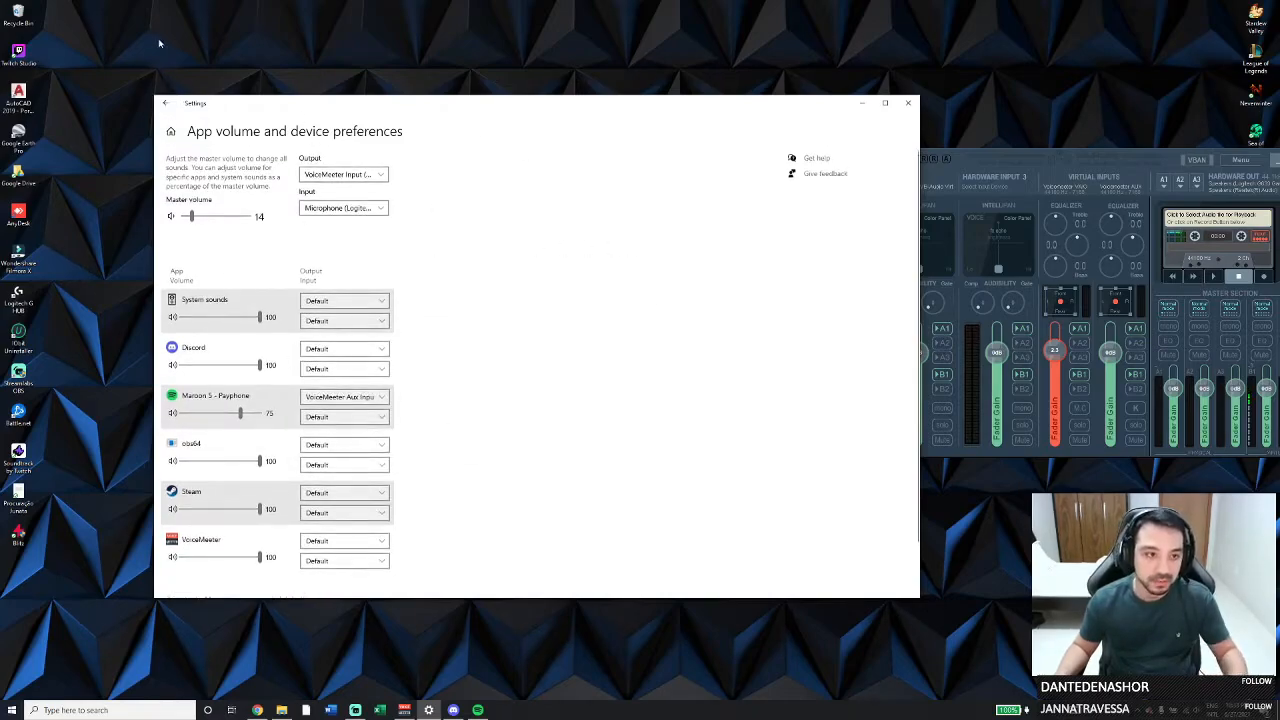
left_click(166, 104)
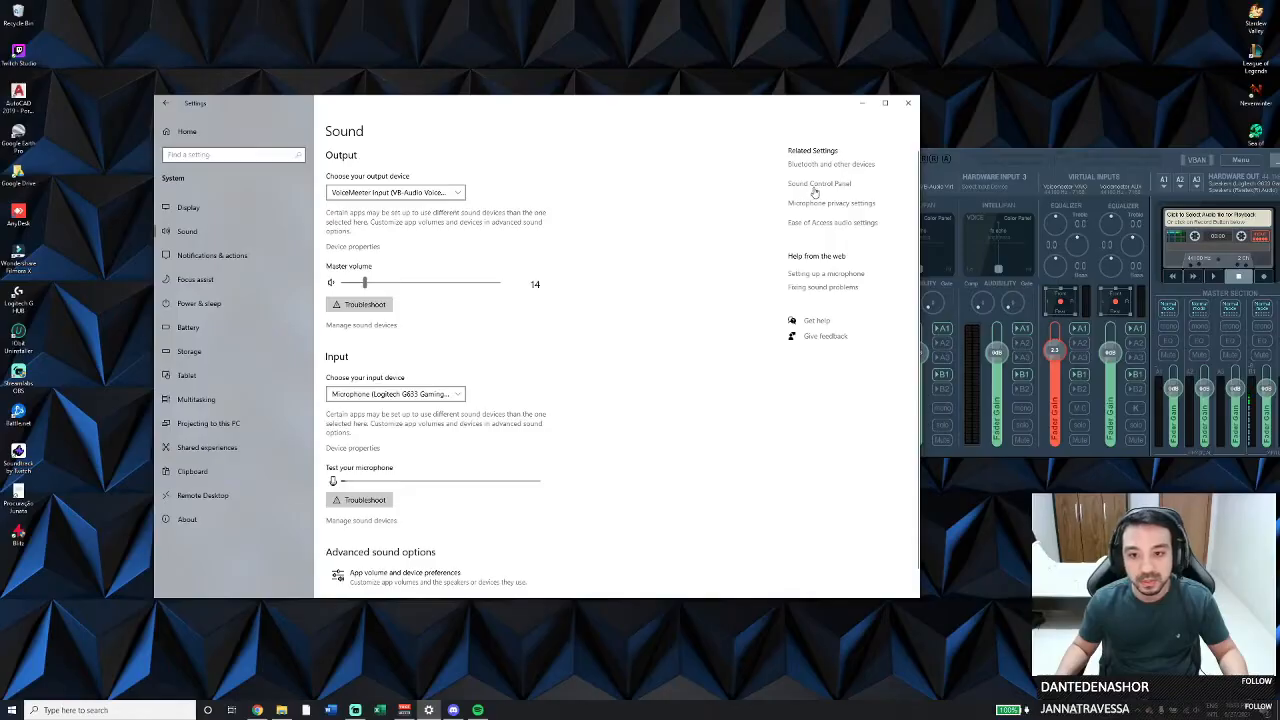
- Open the Sound Control Panel and check the VoiceMeeter Input entry among the playback devices
left_click(811, 184)
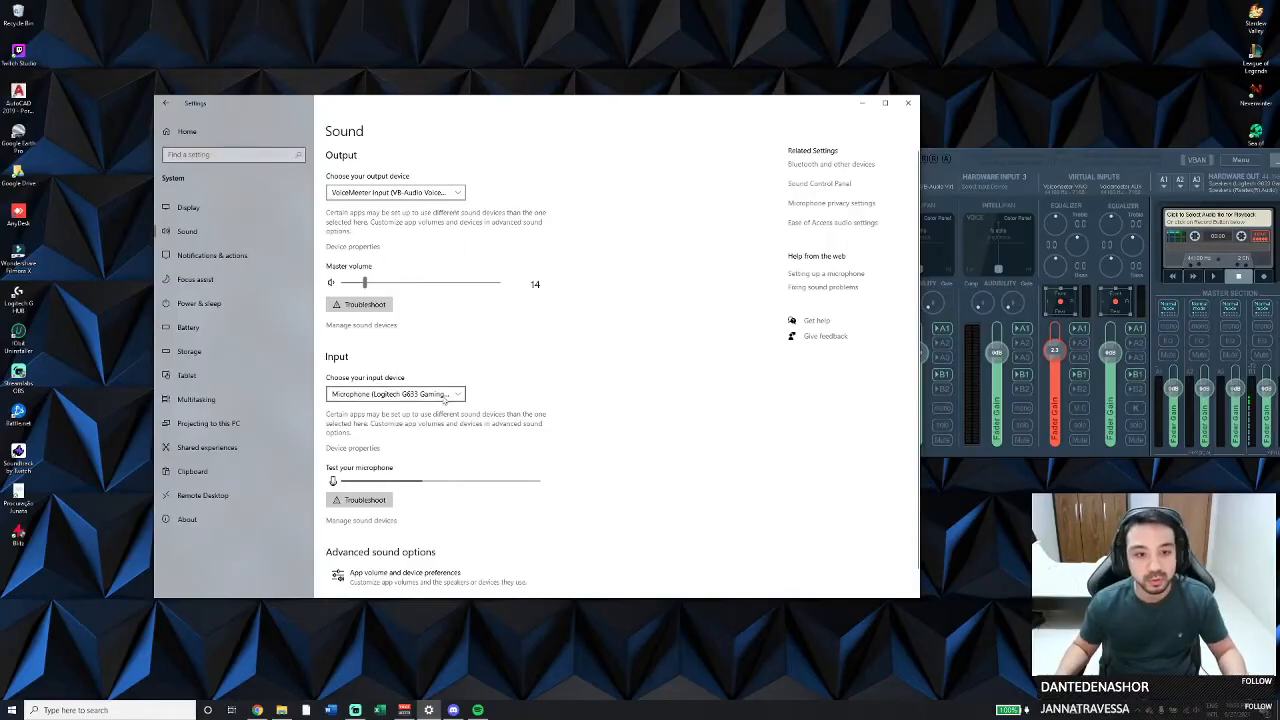
left_click_drag(118, 17, 543, 168)
left_click_drag(625, 260, 636, 293)
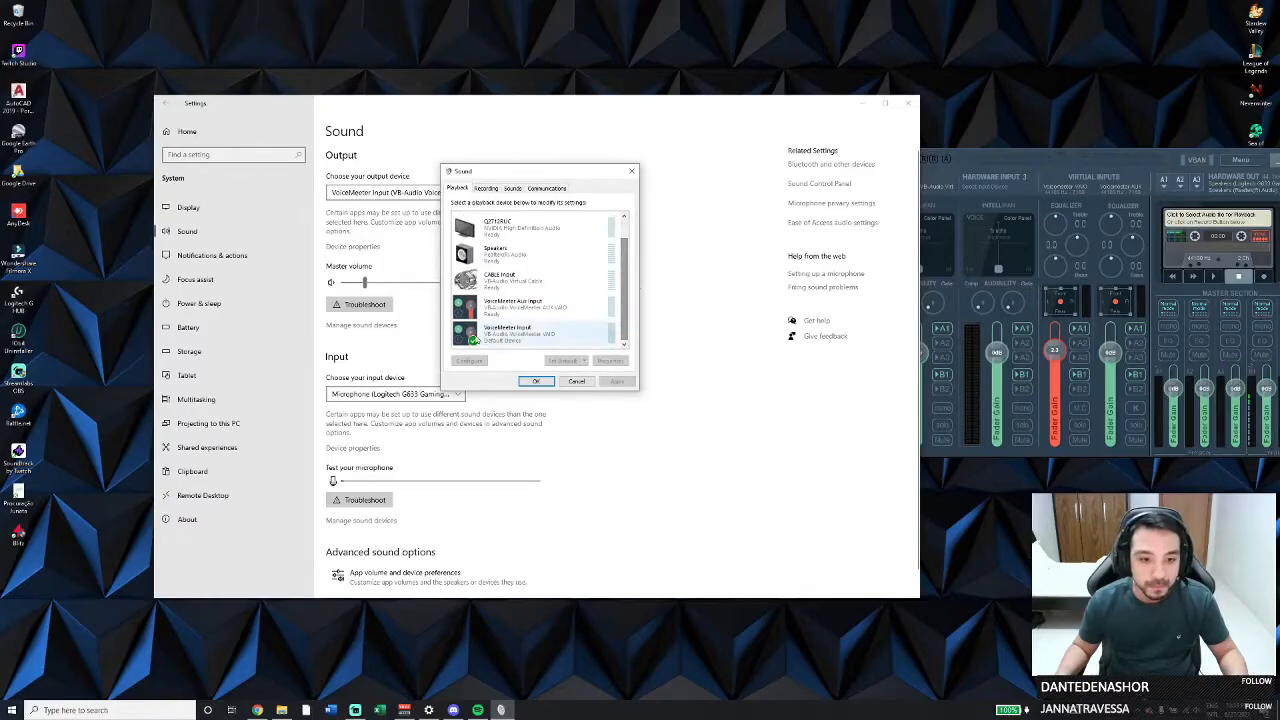
left_click(505, 337)
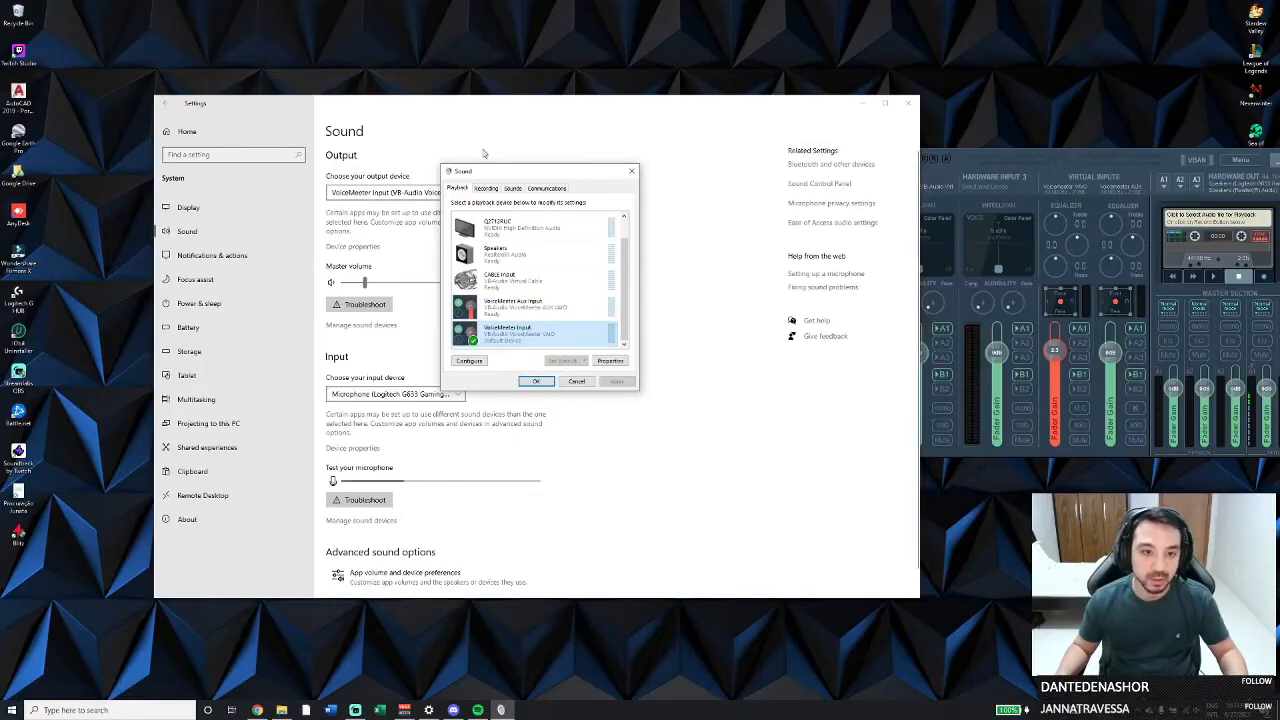
- Check the VoiceMeeter Output entry among the recording devices and close the Sound dialog
left_click(486, 190)
scroll(615, 300, "down", 2)
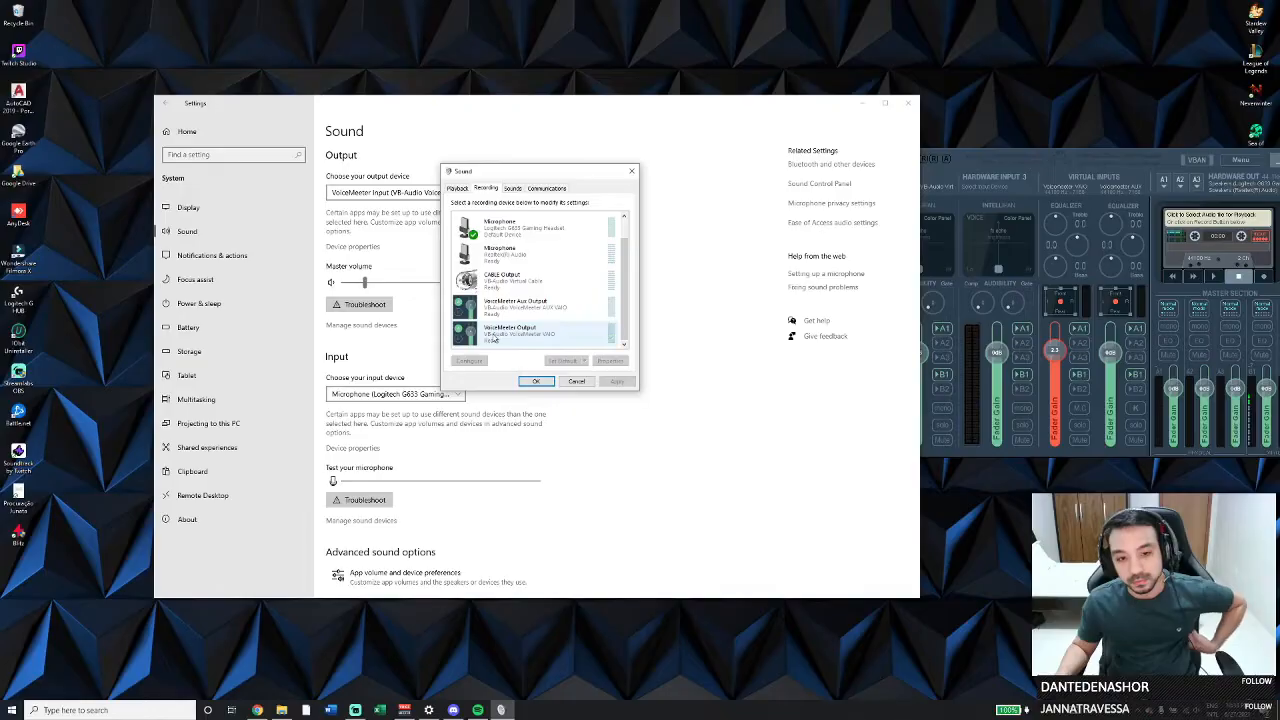
left_click(511, 334)
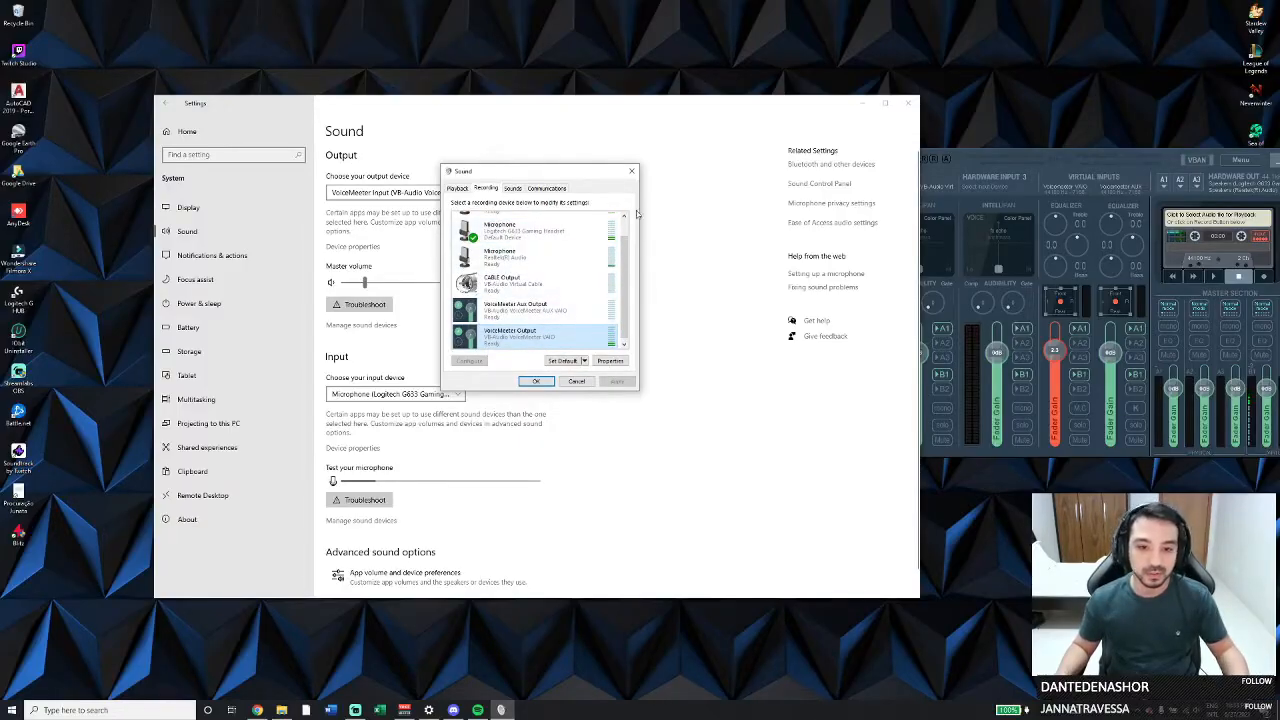
left_click(536, 381)
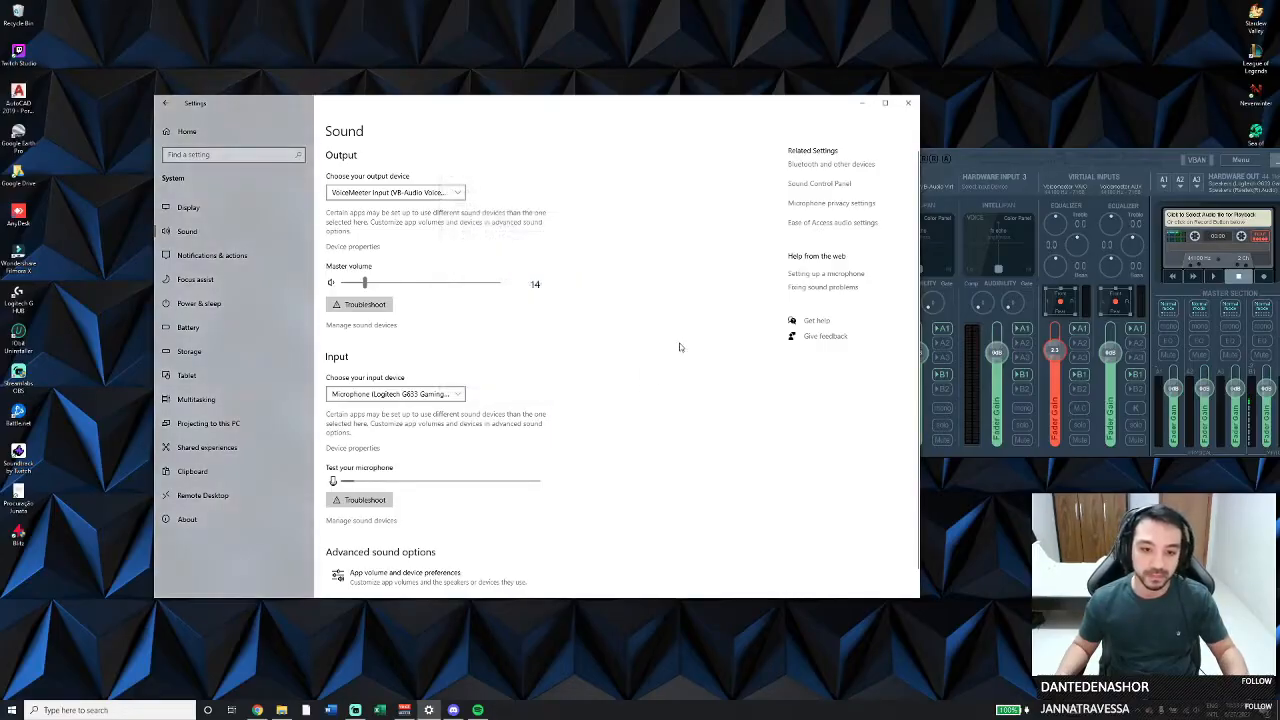
- Close Windows Settings, switch to Discord and open its Voz e vídeo settings
left_click(911, 105)
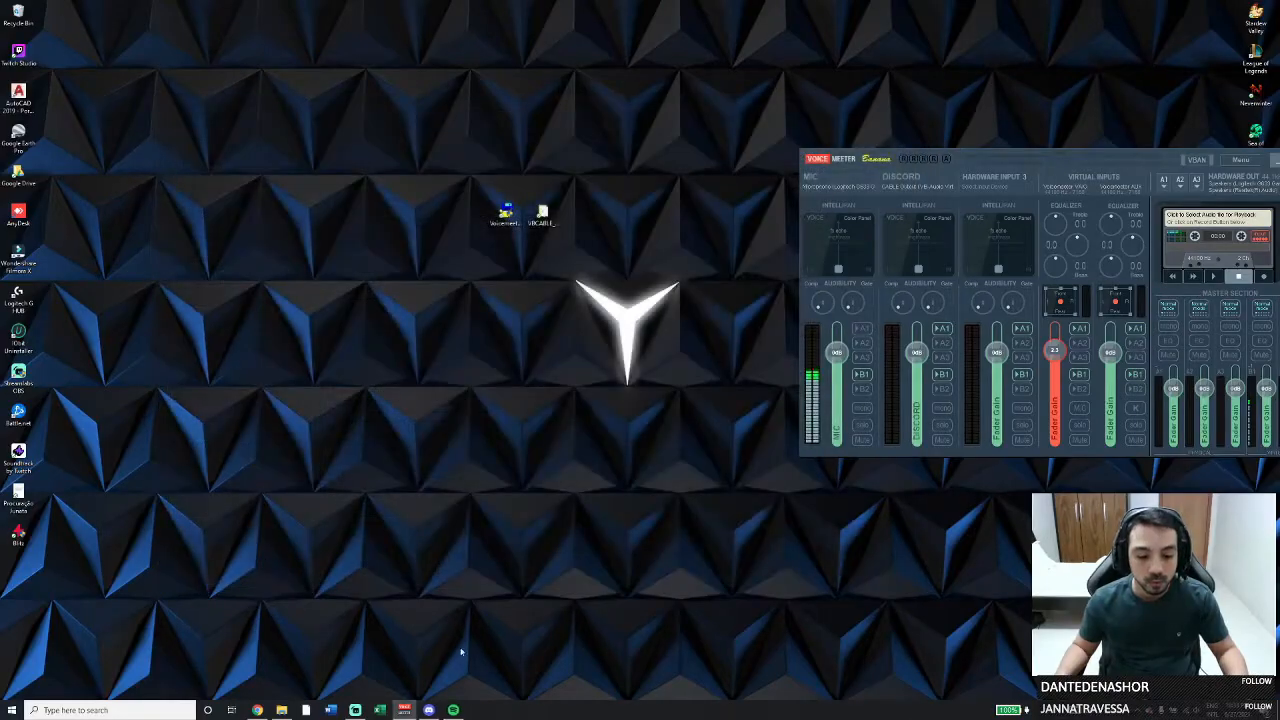
left_click(430, 710)
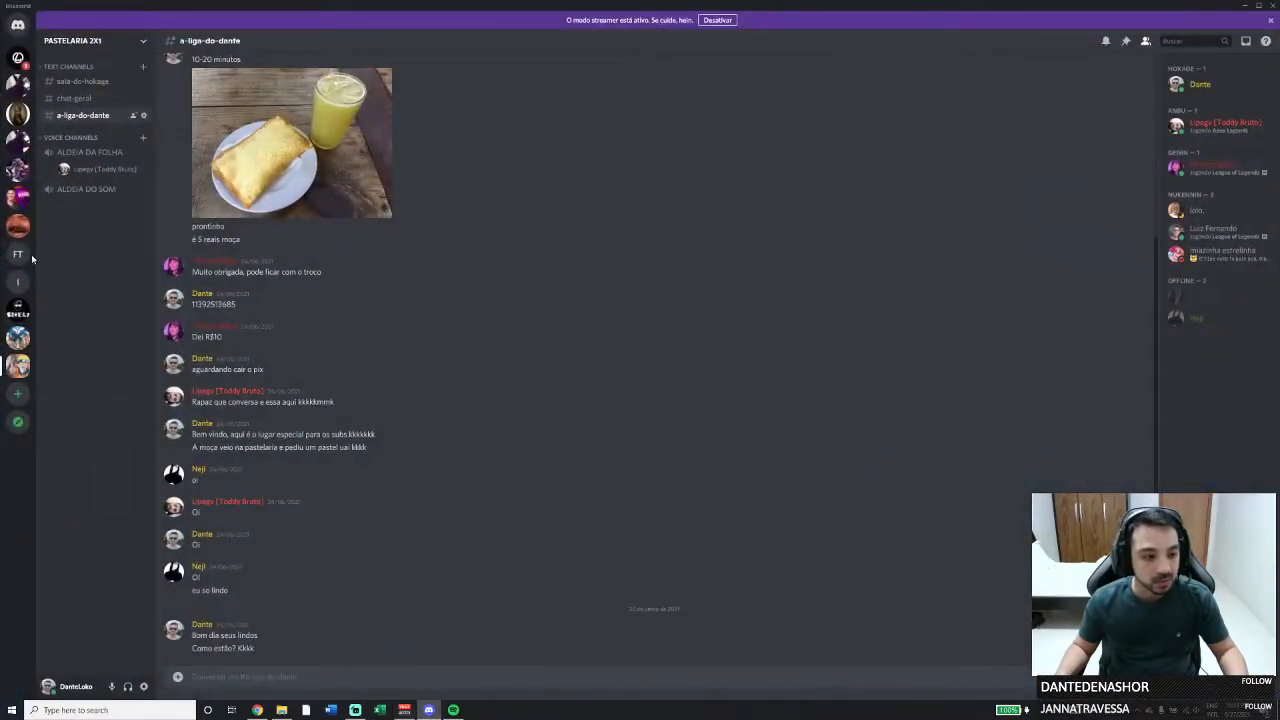
left_click(143, 686)
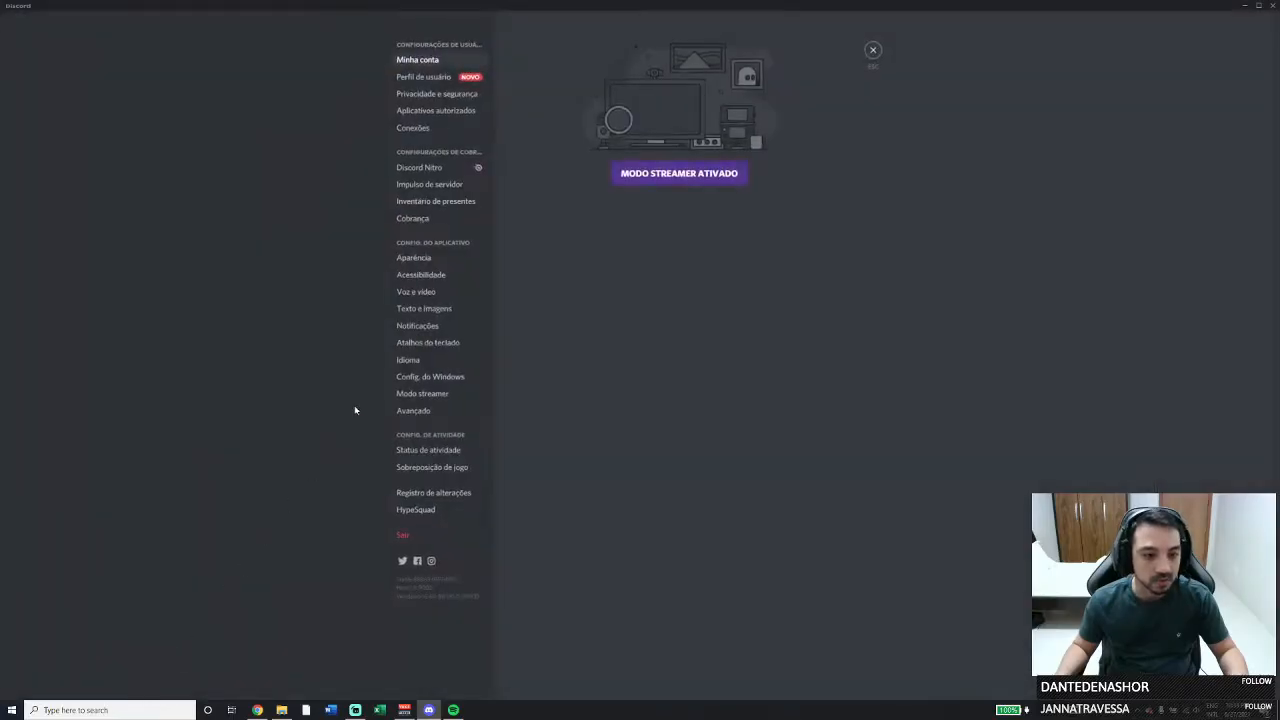
left_click(417, 292)
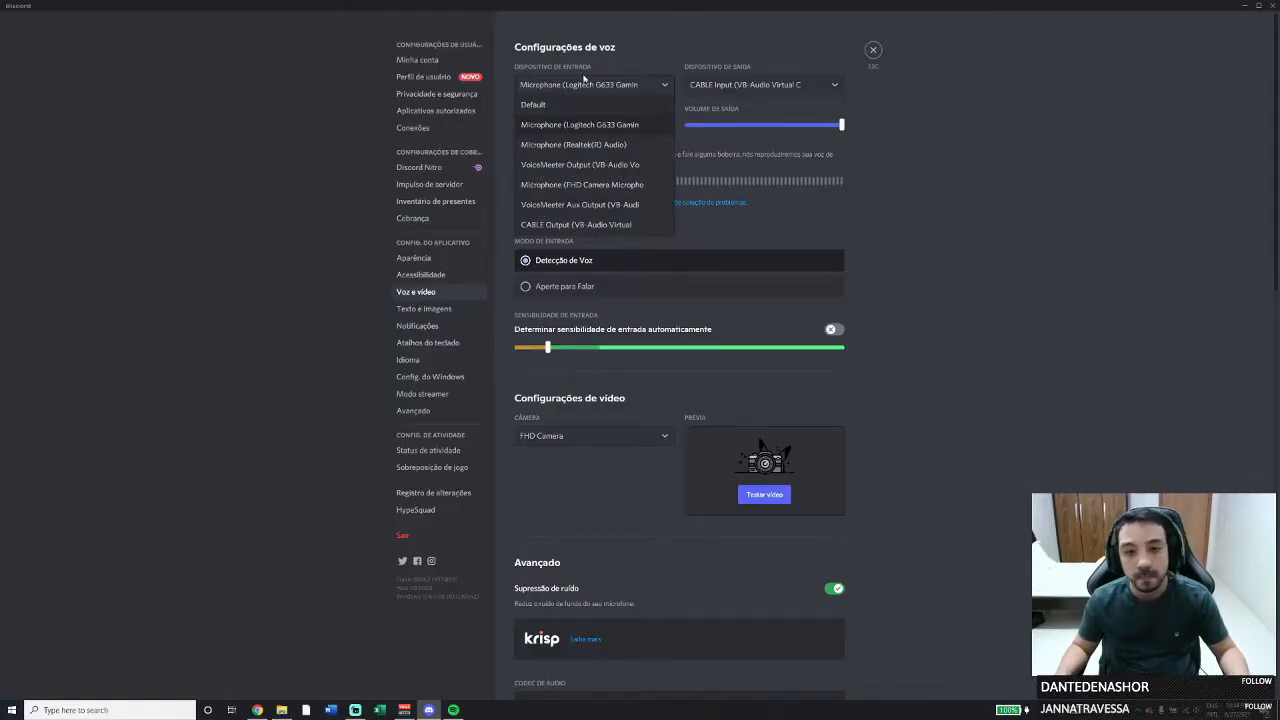
- Choose the Logitech G633 microphone as Discord's input device, keep CABLE Input as its output and minimize Discord
left_click(579, 126)
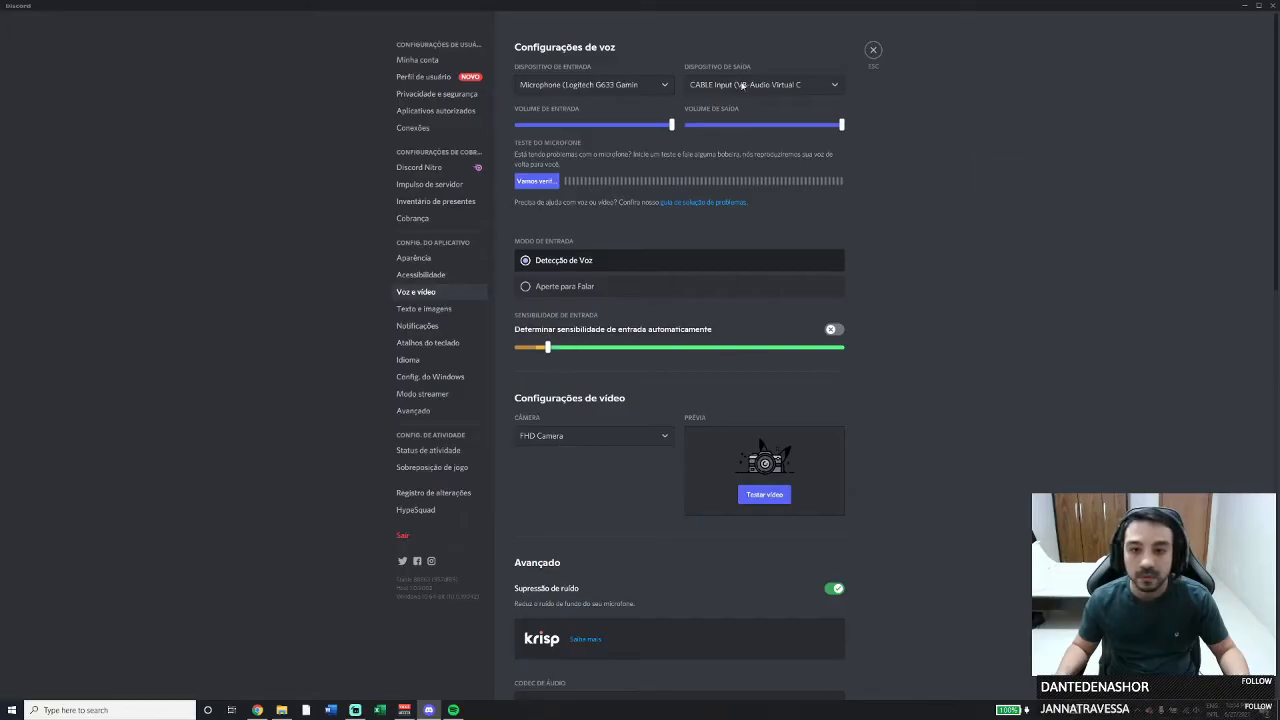
left_click(787, 86)
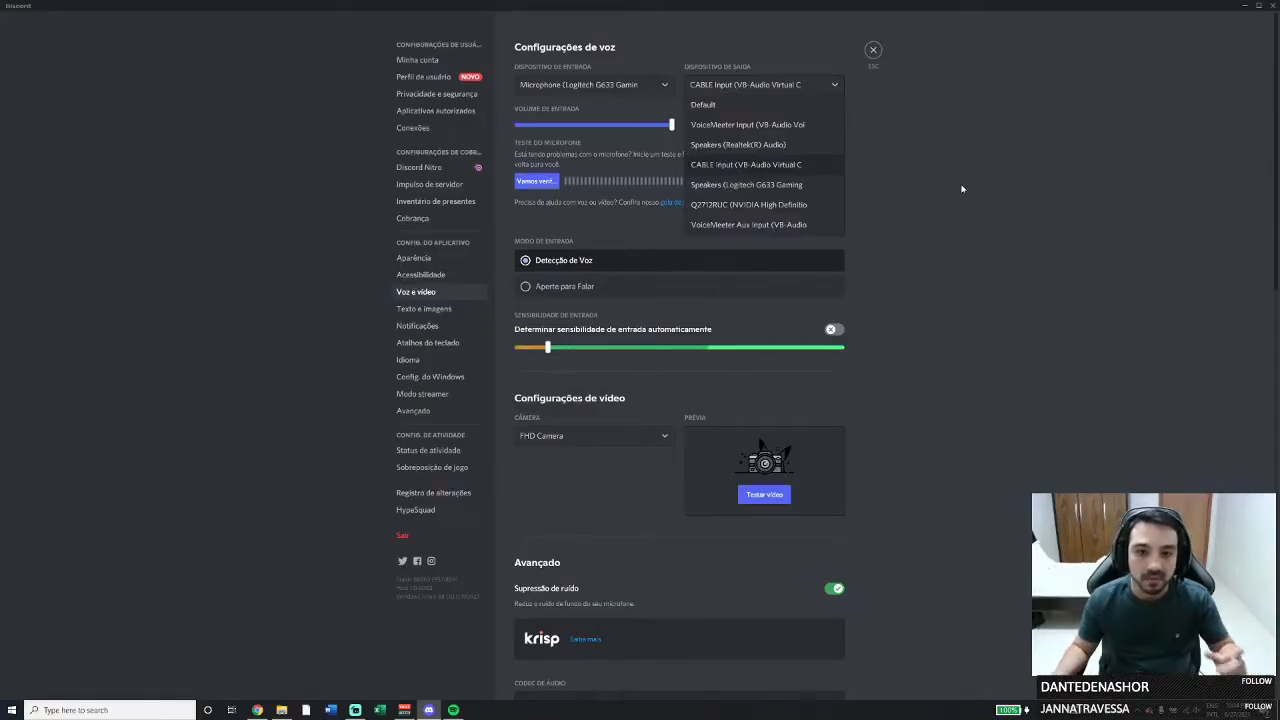
left_click(962, 188)
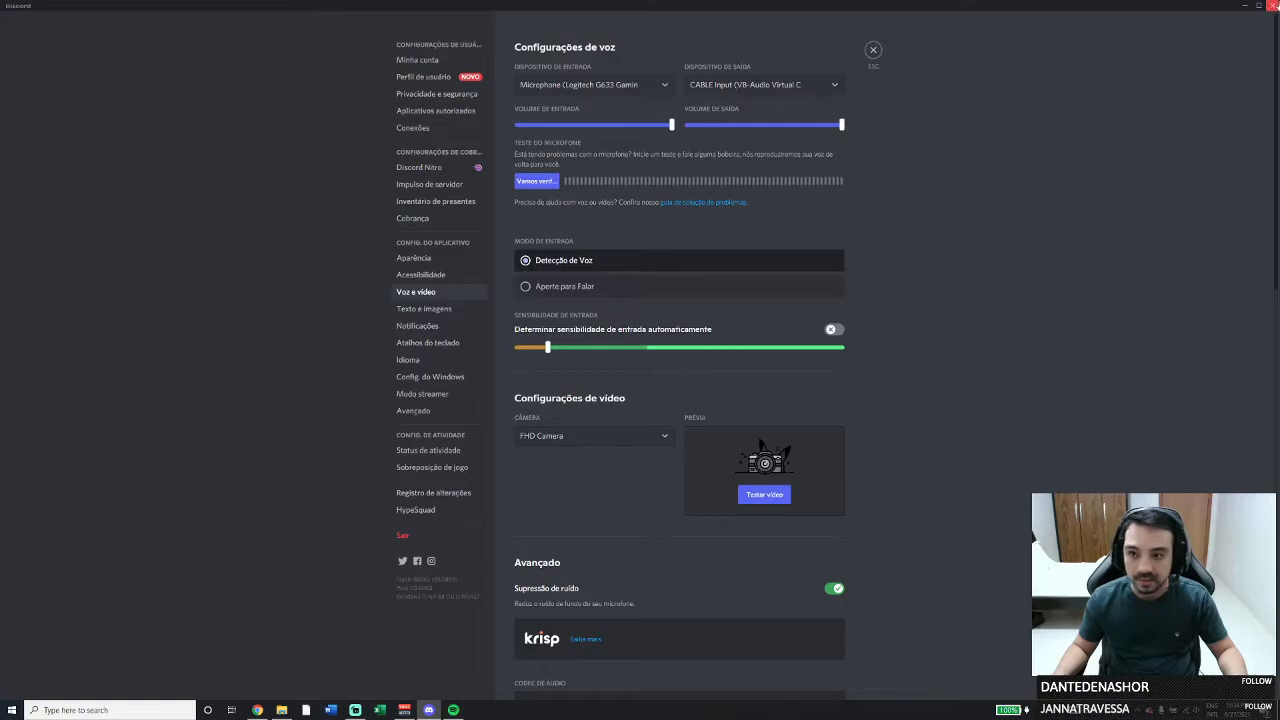
left_click(1246, 6)
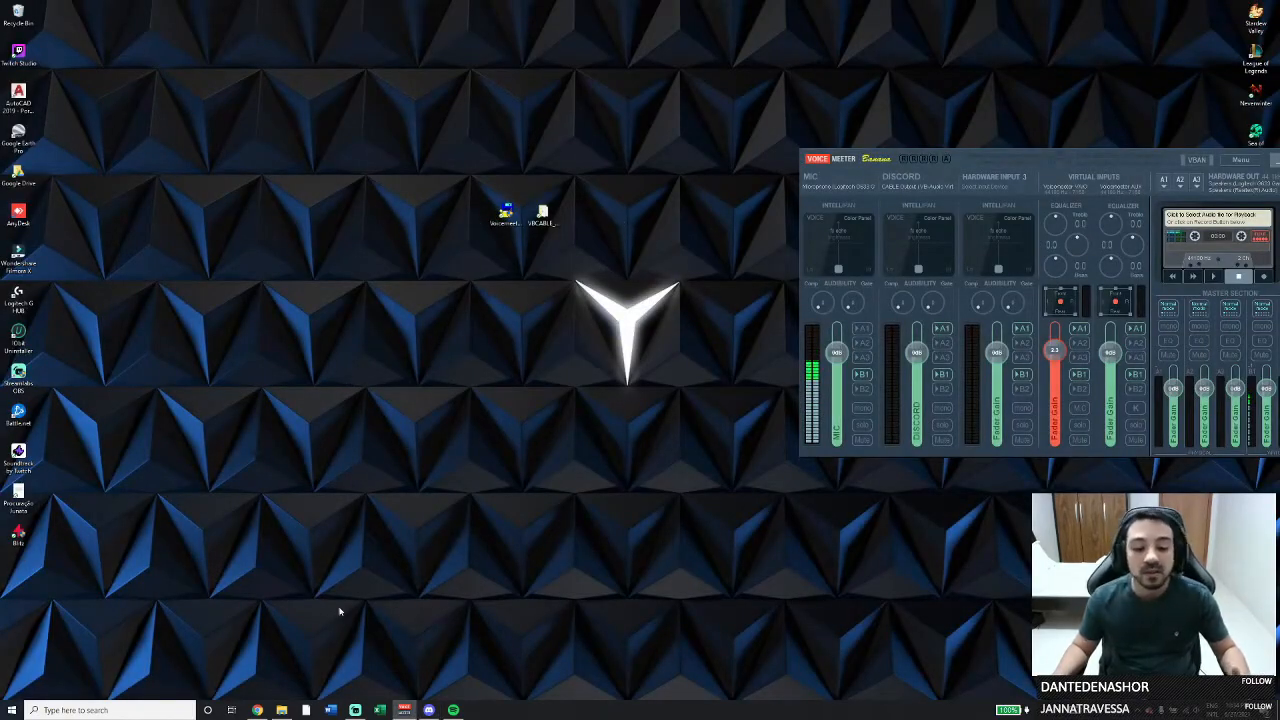
- Switch to Streamlabs OBS, take its window out of full screen, and enlarge and reposition it on the desktop
mouse_move(355, 708)
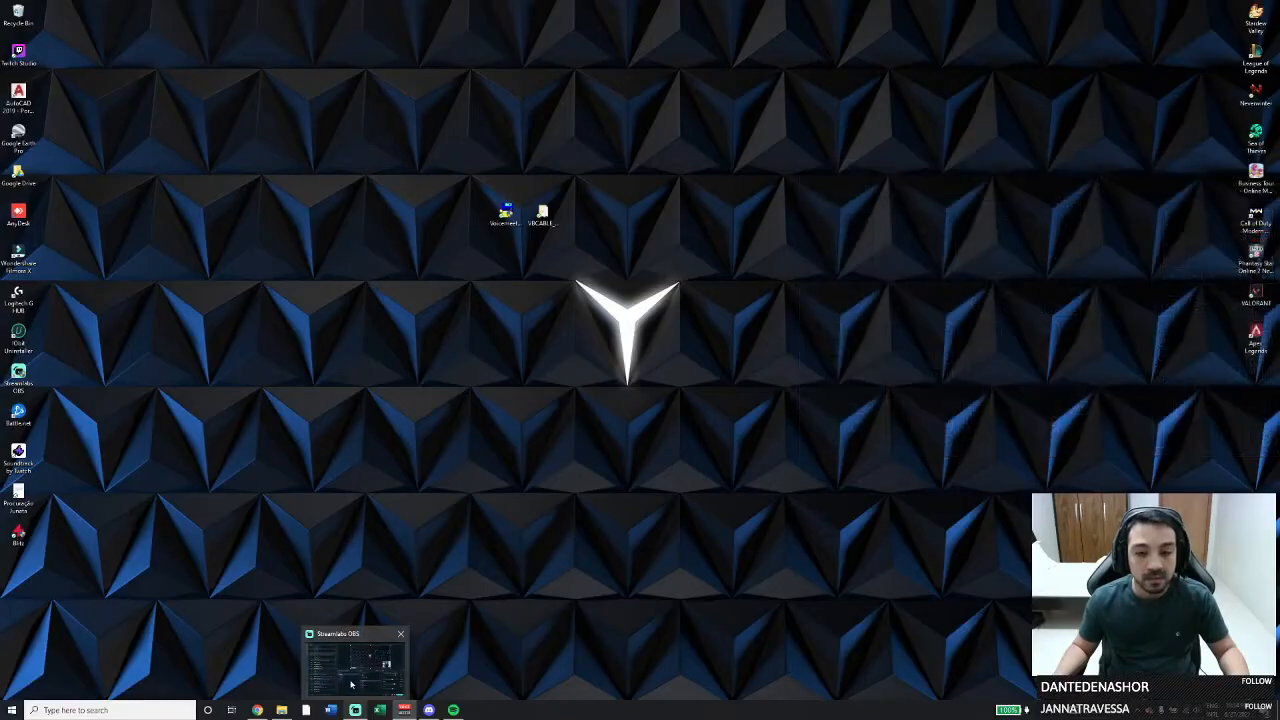
left_click(351, 685)
left_click_drag(0, 115, 697, 5)
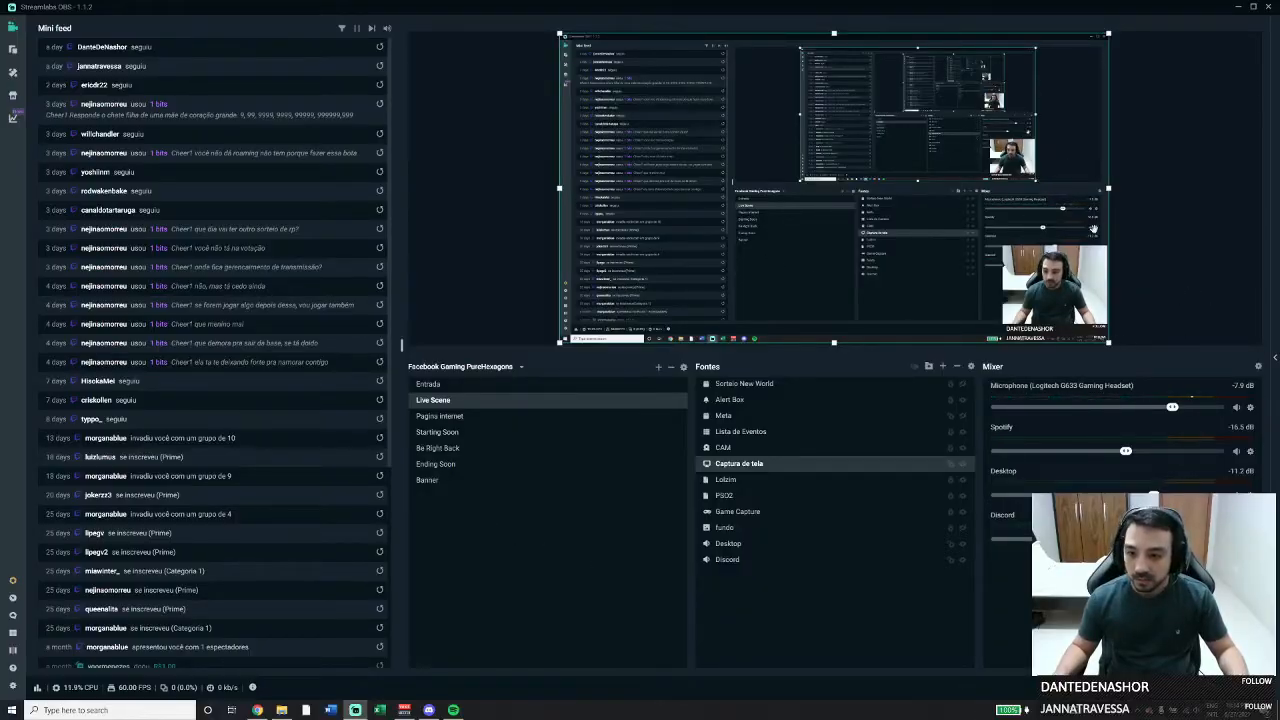
left_click_drag(839, 6, 386, 58)
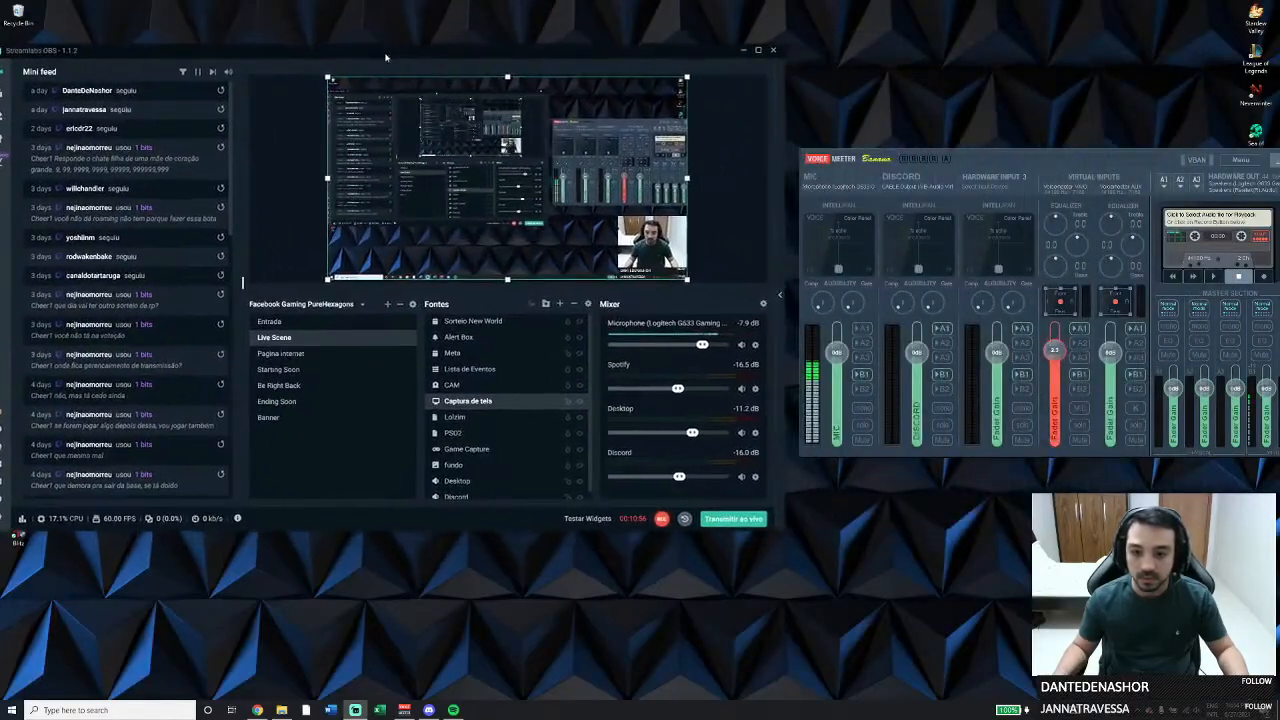
left_click_drag(786, 532, 1027, 663)
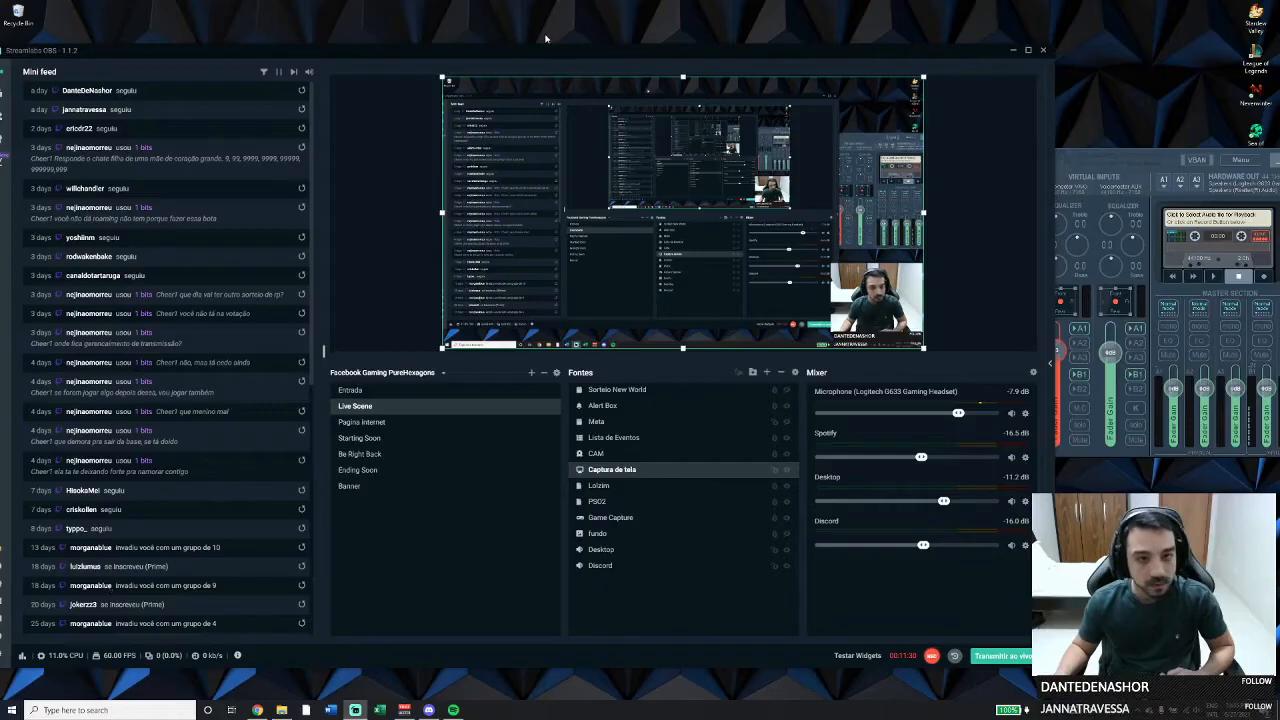
left_click_drag(544, 59, 572, 53)
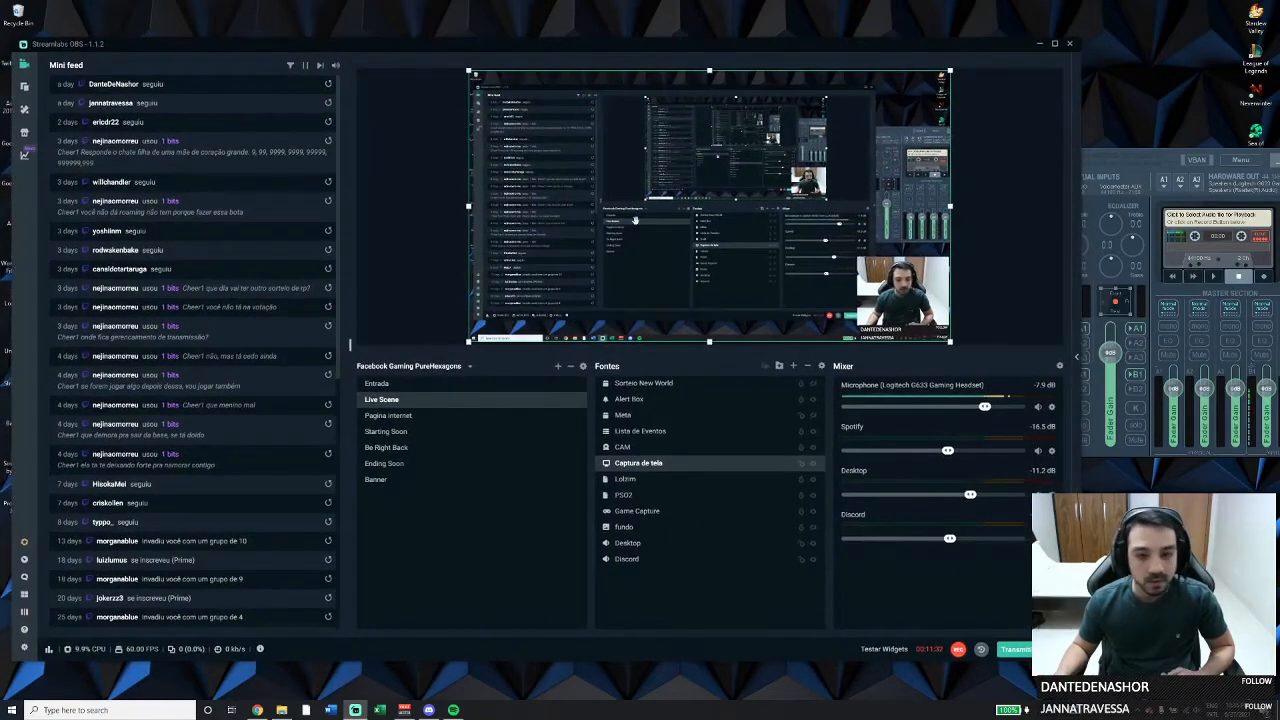
- In the Streamlabs OBS audio settings, set desktop audio device 1 to Padrão and device 2 to VoiceMeeter Aux Input
left_click(24, 648)
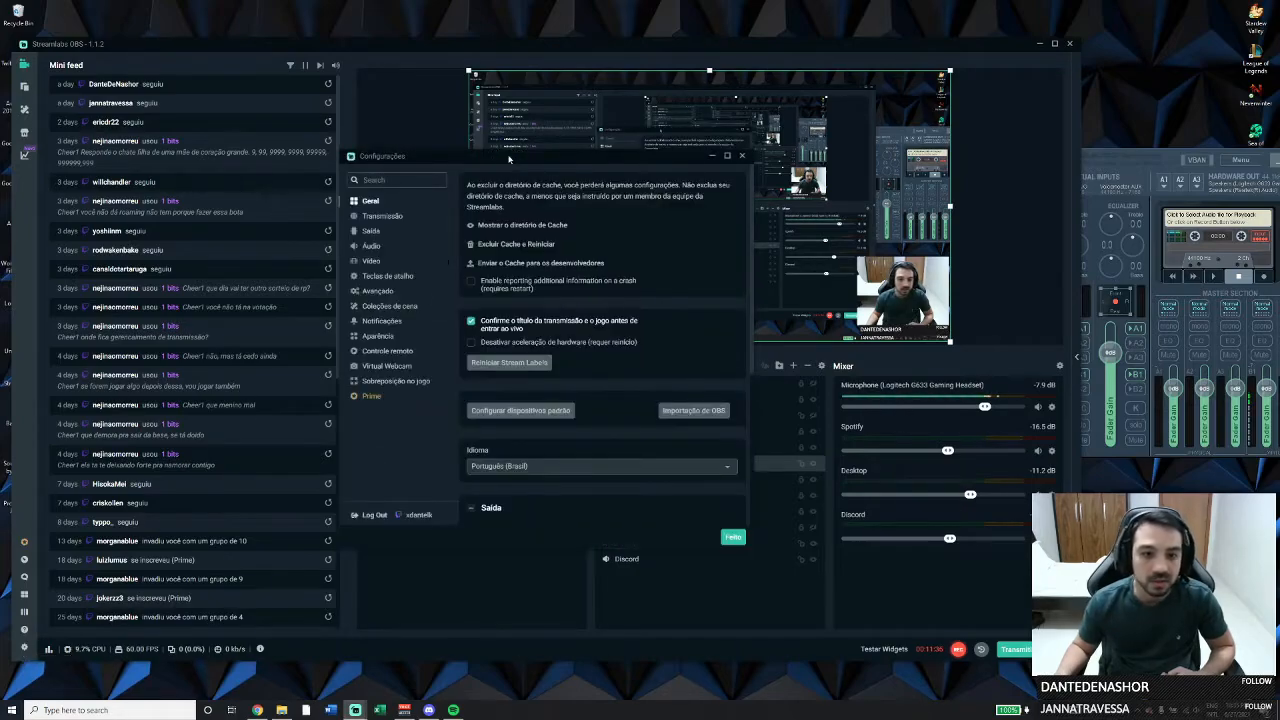
left_click_drag(508, 158, 532, 146)
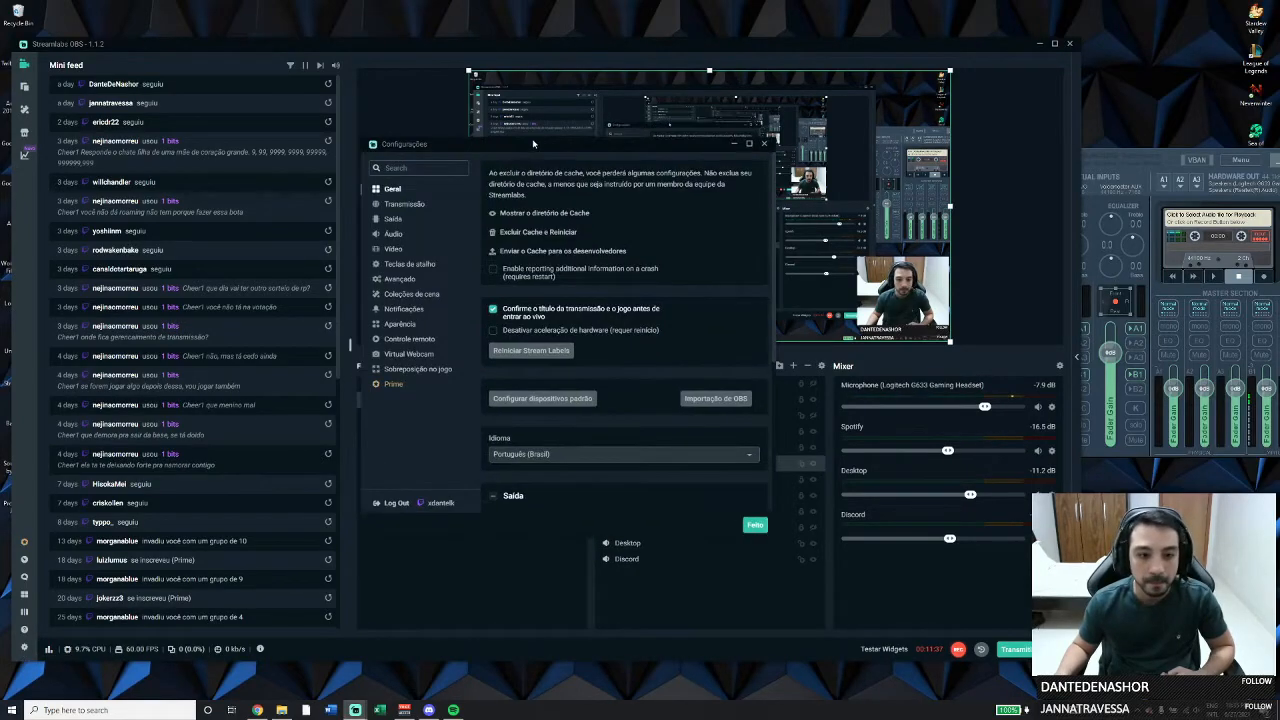
left_click(414, 222)
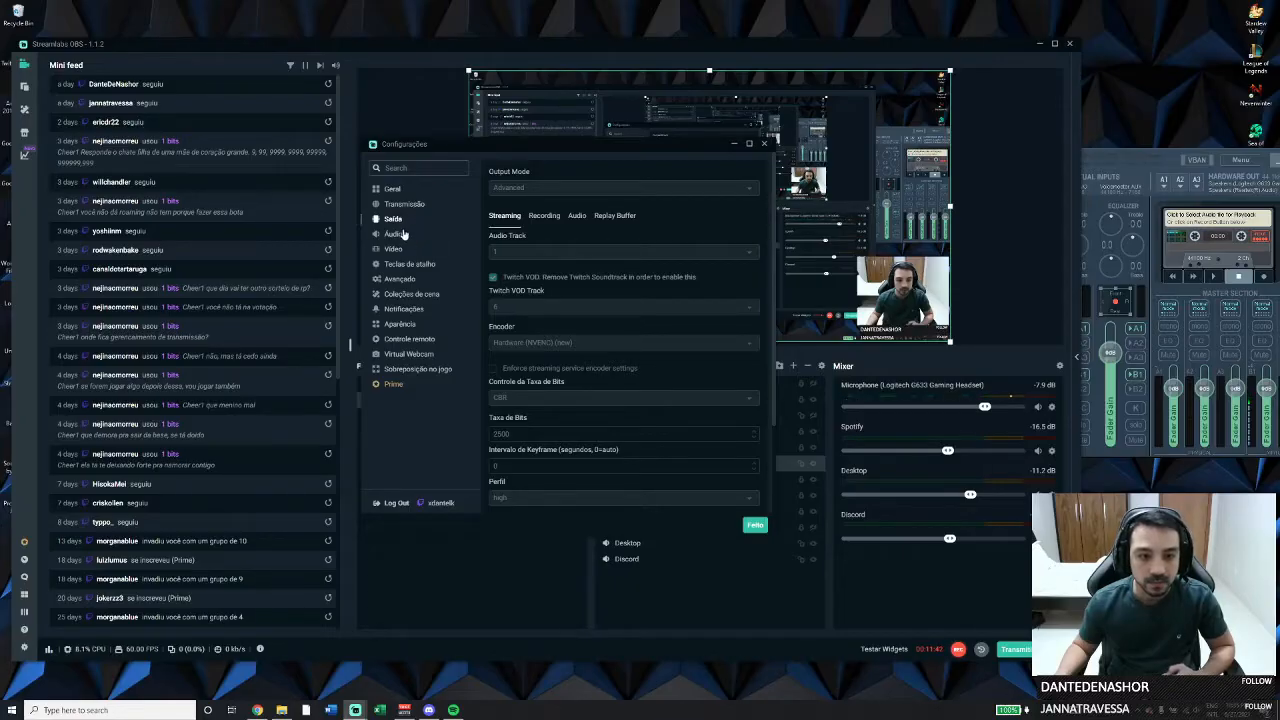
left_click(404, 233)
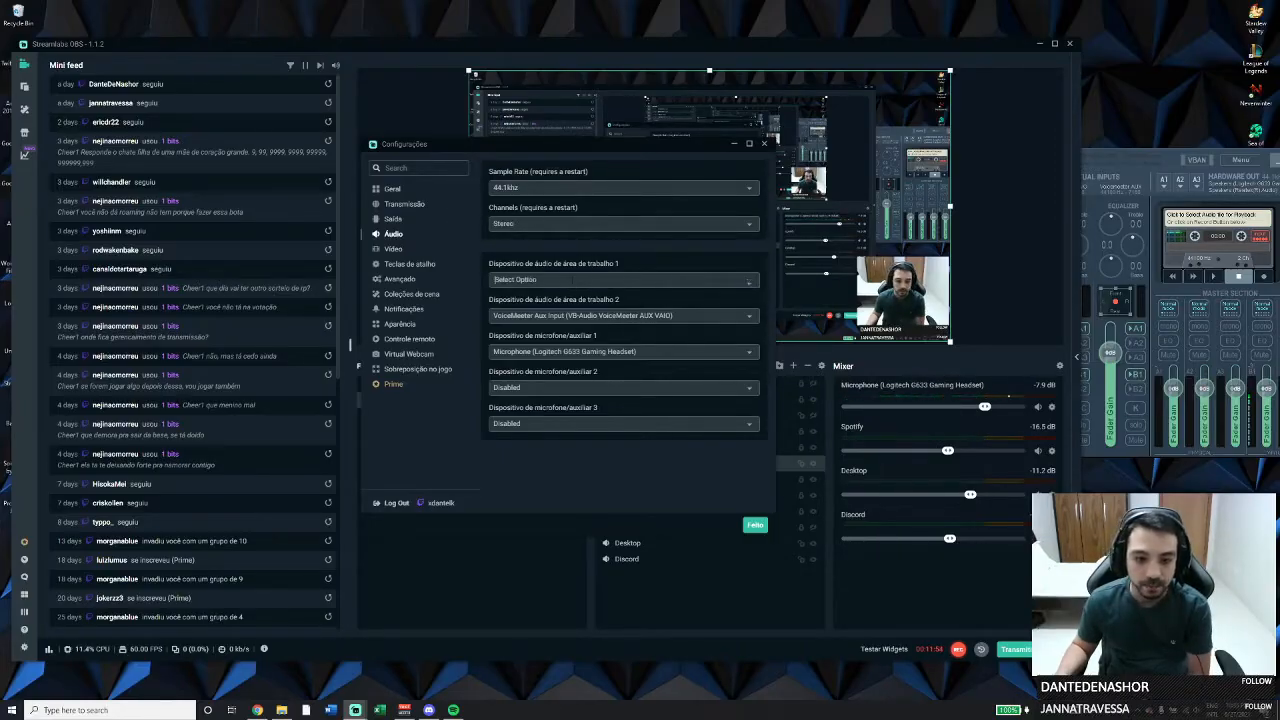
left_click(553, 279)
left_click(507, 316)
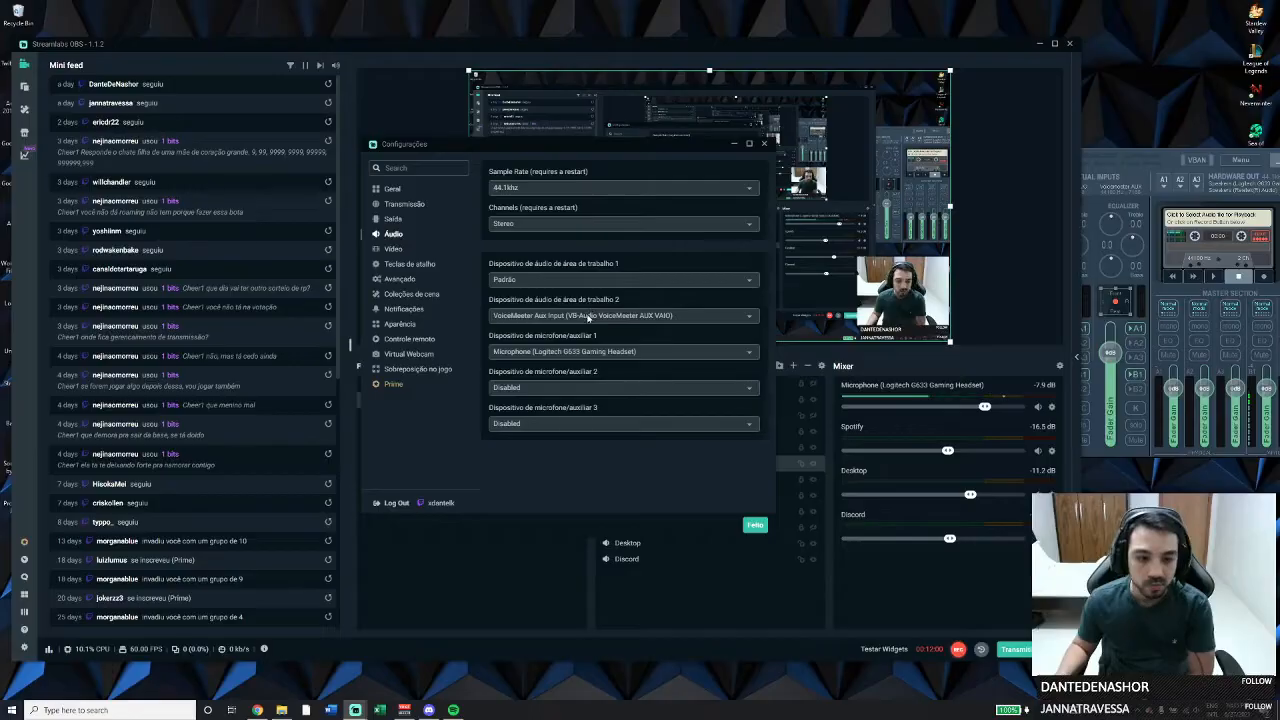
left_click(634, 317)
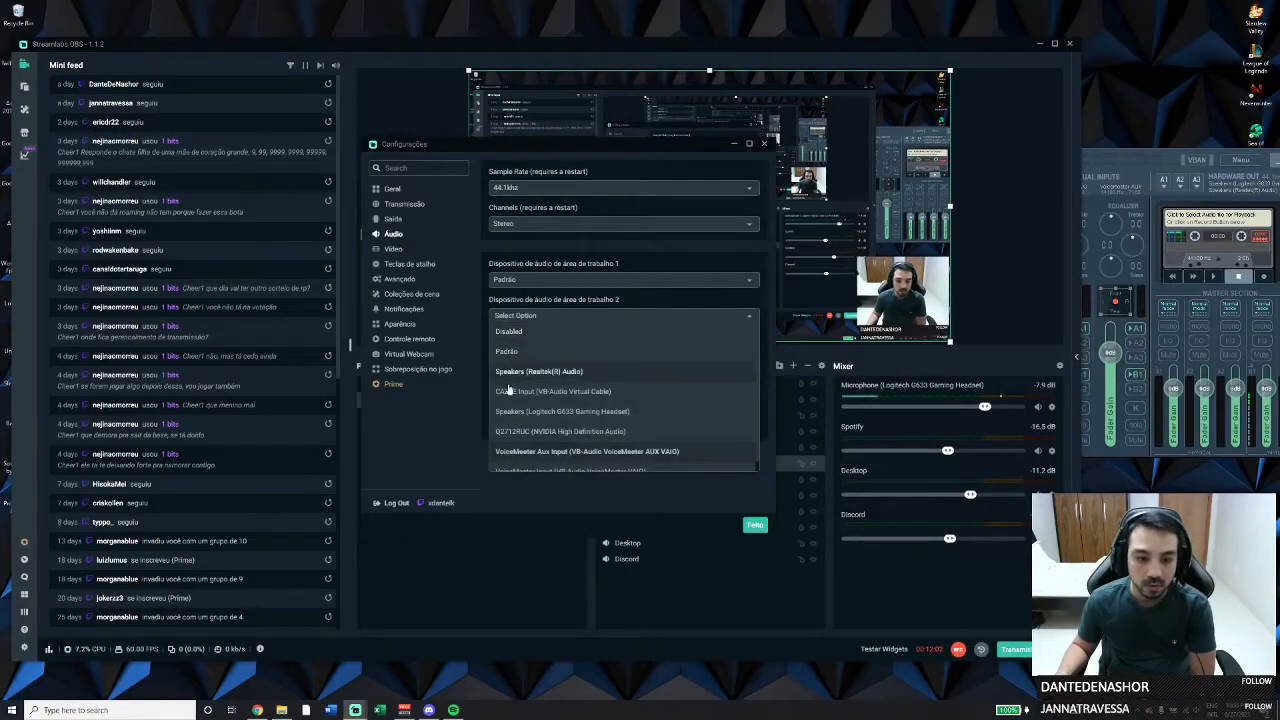
left_click(587, 451)
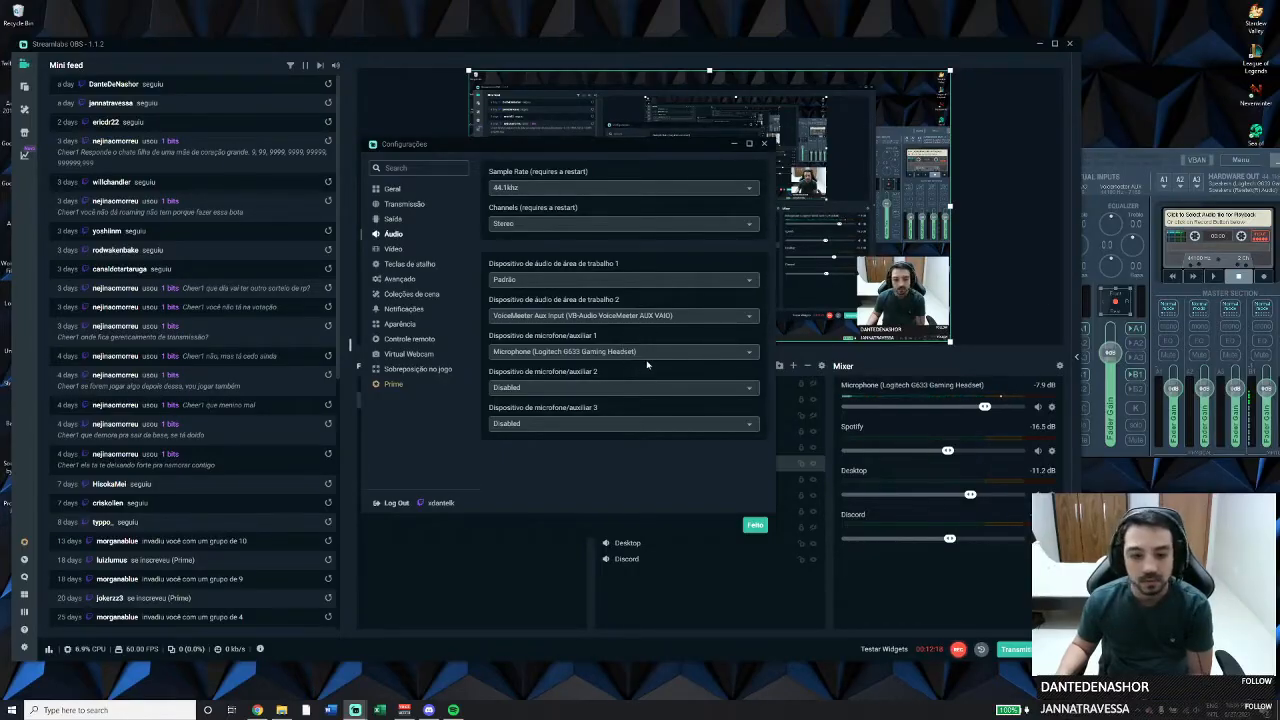
- Compare with the VoiceMeeter mixer and set microphone/auxiliary device 1 to Microphone (Logitech G633 Gaming Headset)
left_click(1097, 372)
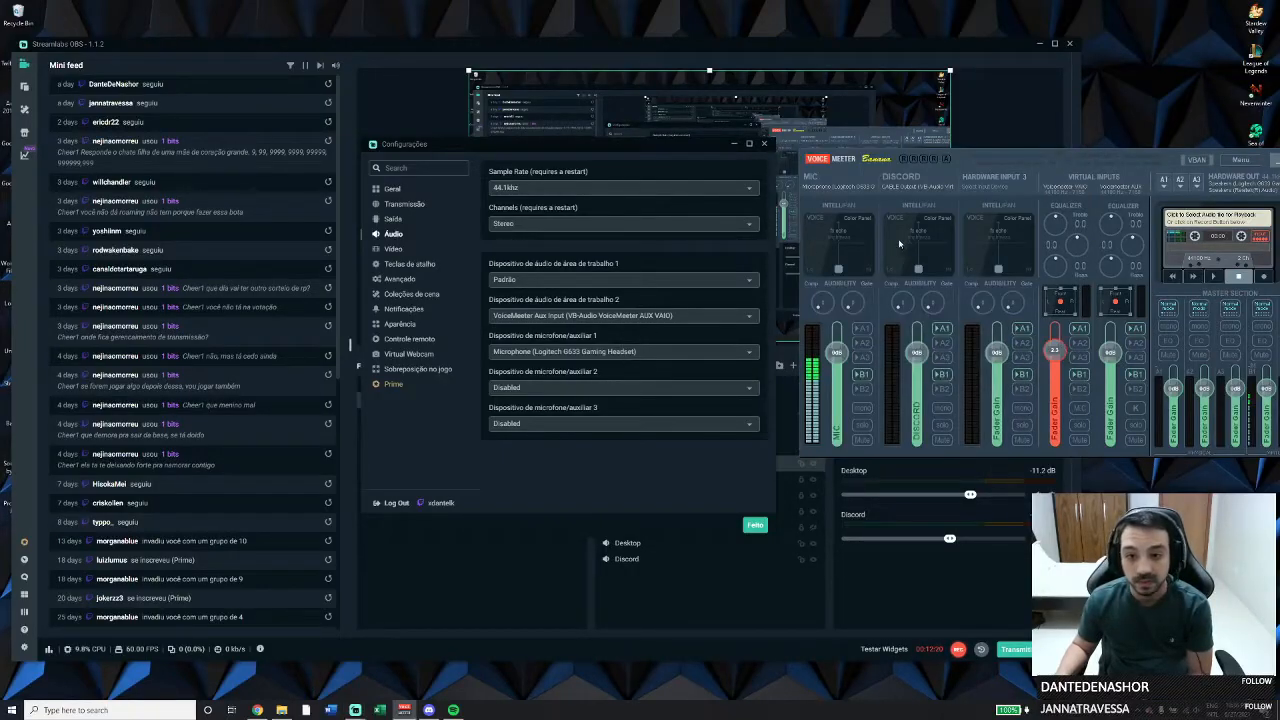
left_click(671, 351)
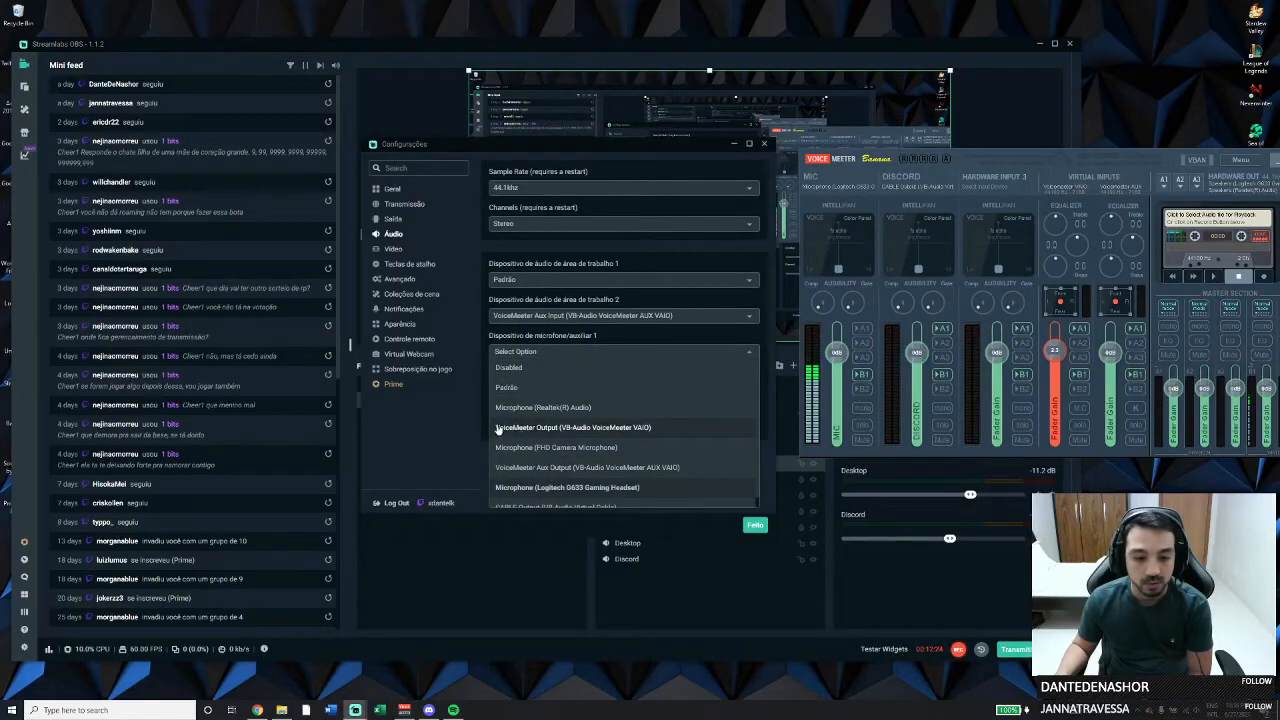
left_click(567, 487)
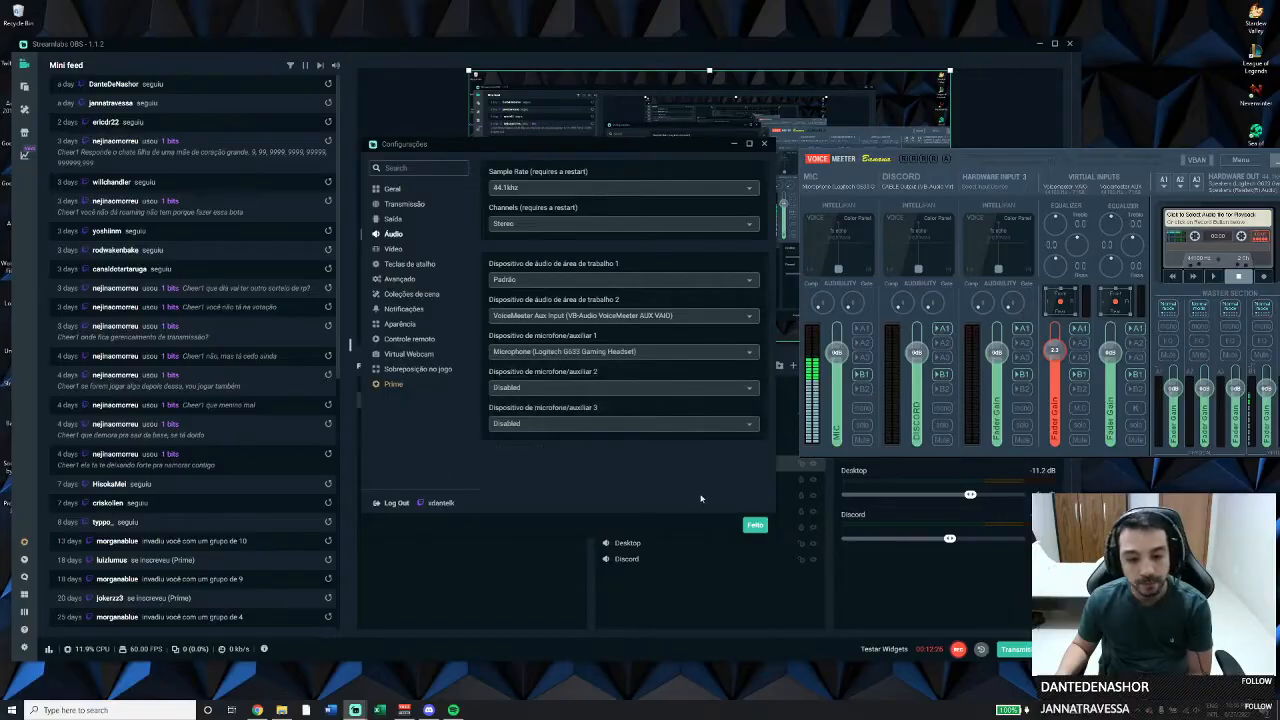
- Minimize VoiceMeeter, review the audio tracks in the Streaming and Recording output settings, and close the settings
left_click(425, 220)
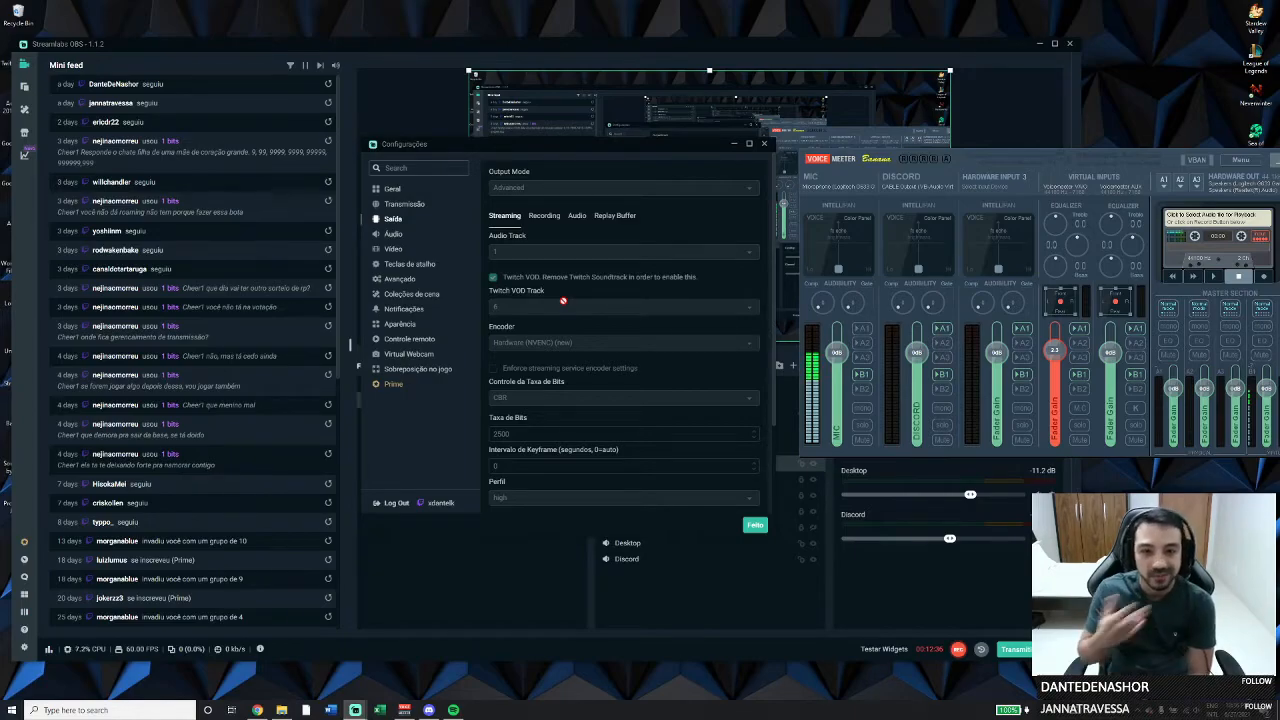
left_click(1277, 163)
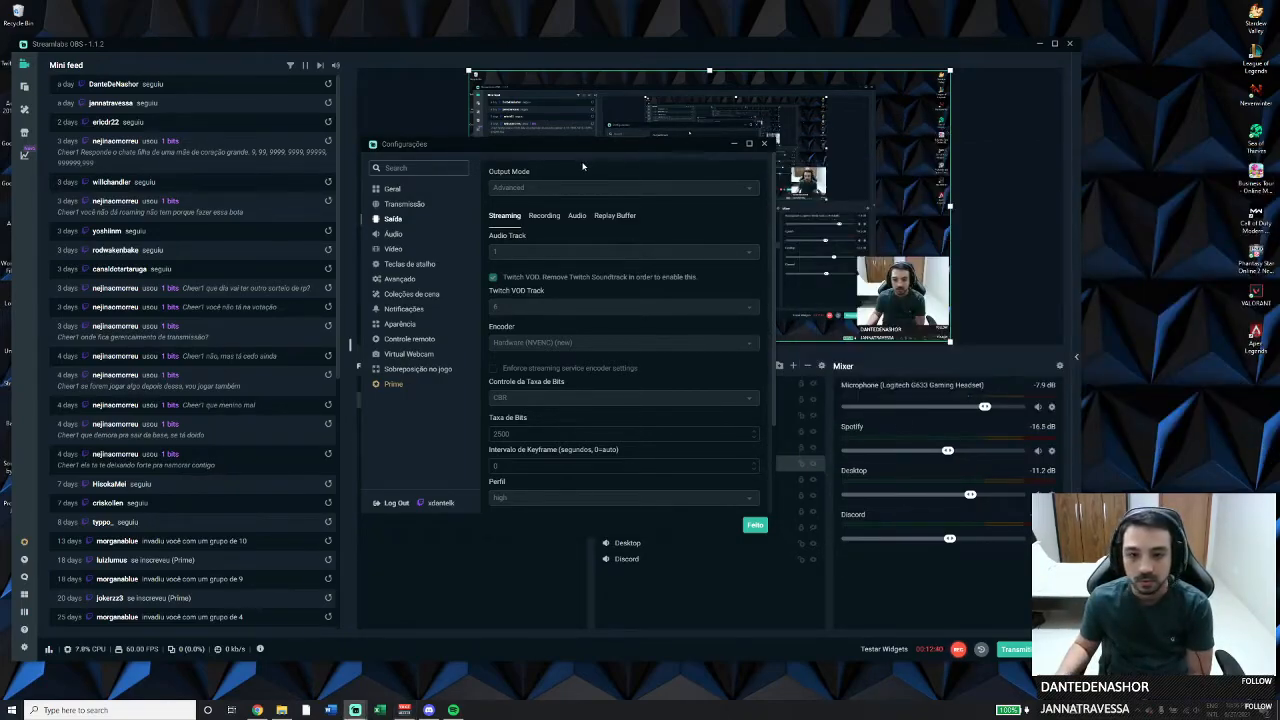
left_click_drag(596, 141, 437, 117)
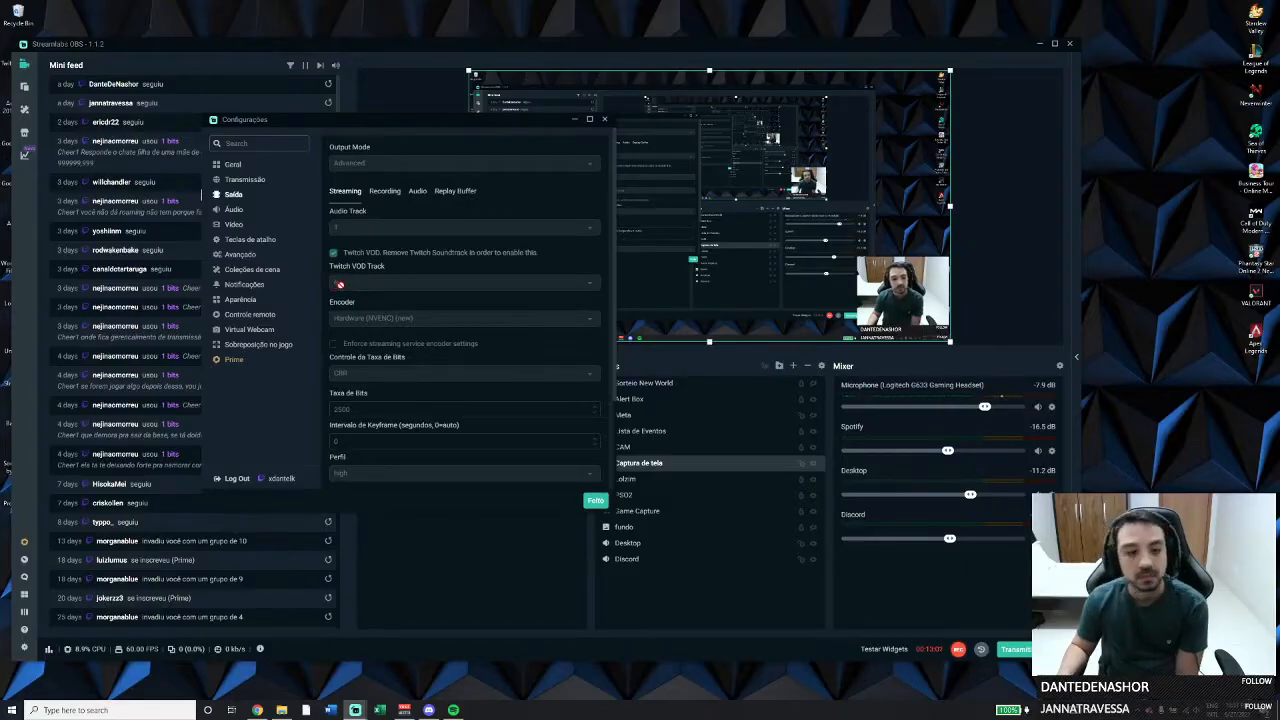
left_click(384, 190)
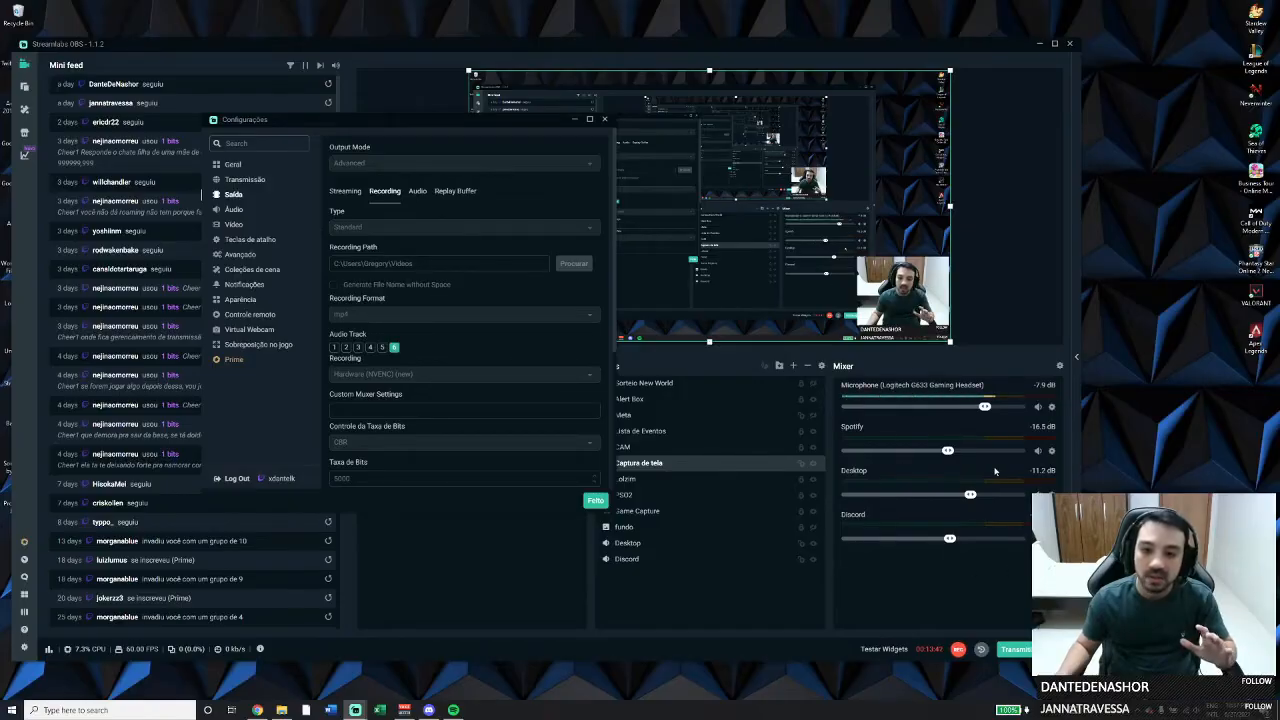
left_click(346, 191)
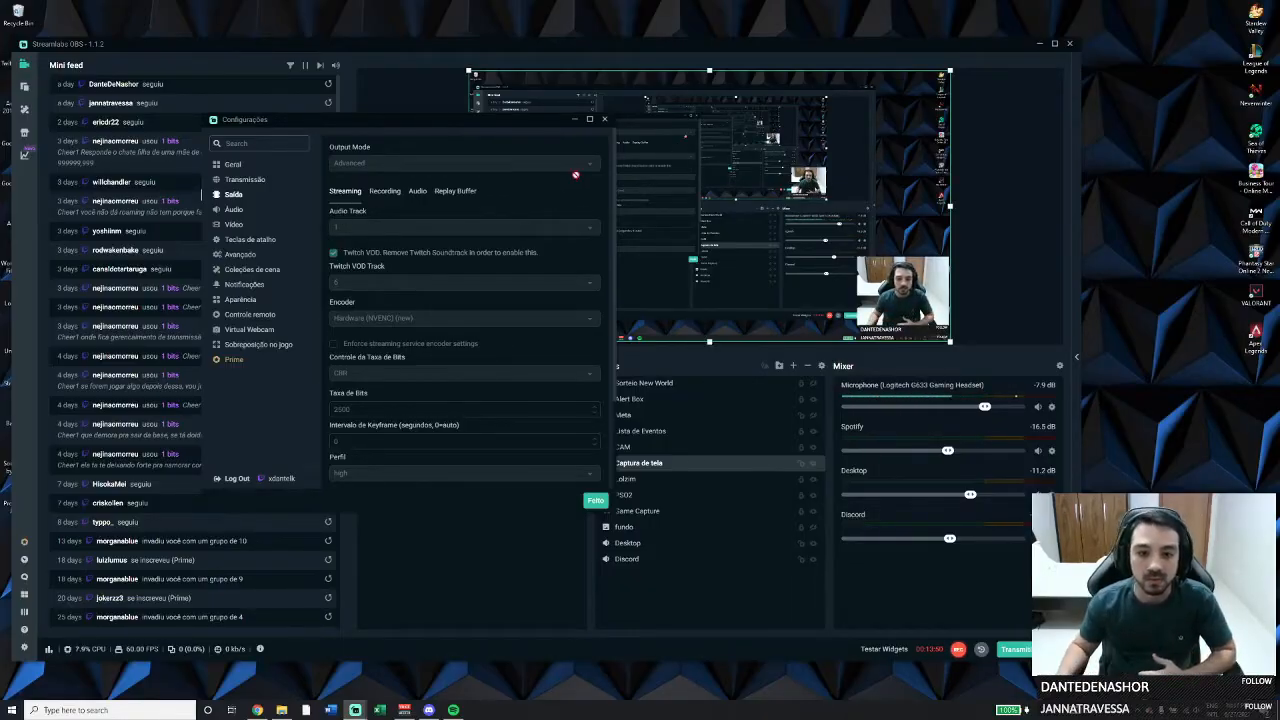
left_click(380, 192)
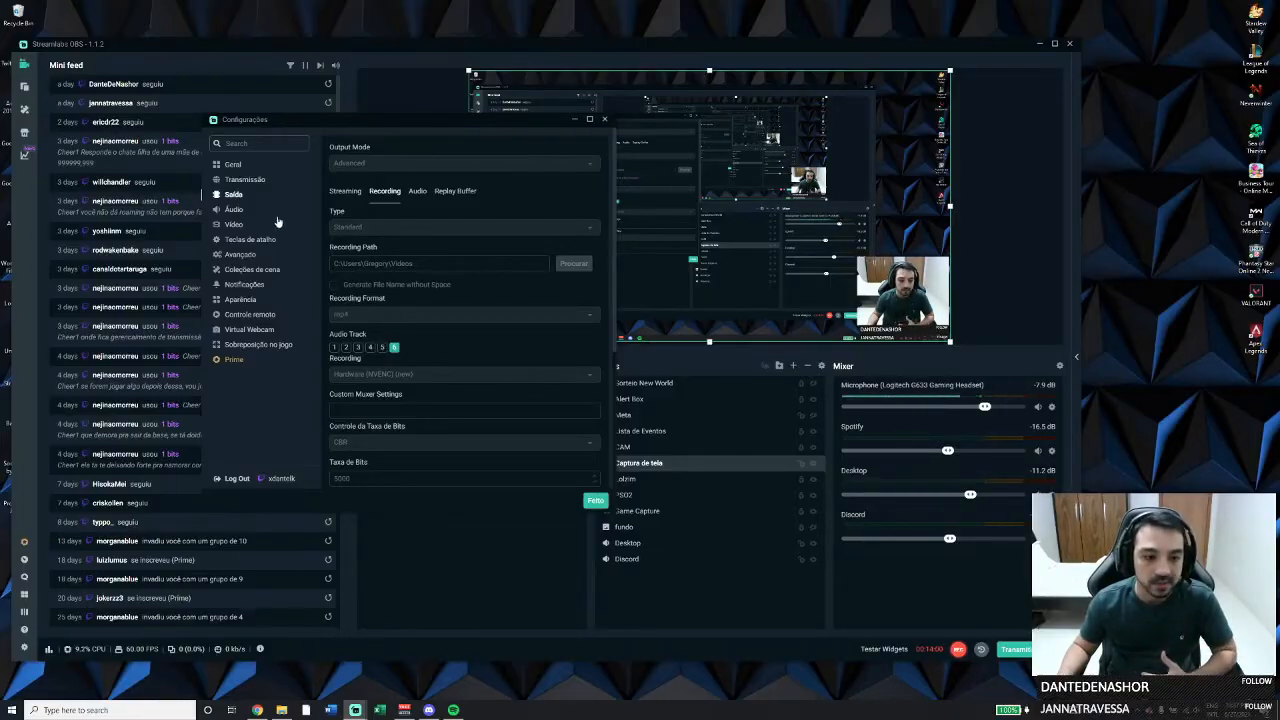
left_click(594, 502)
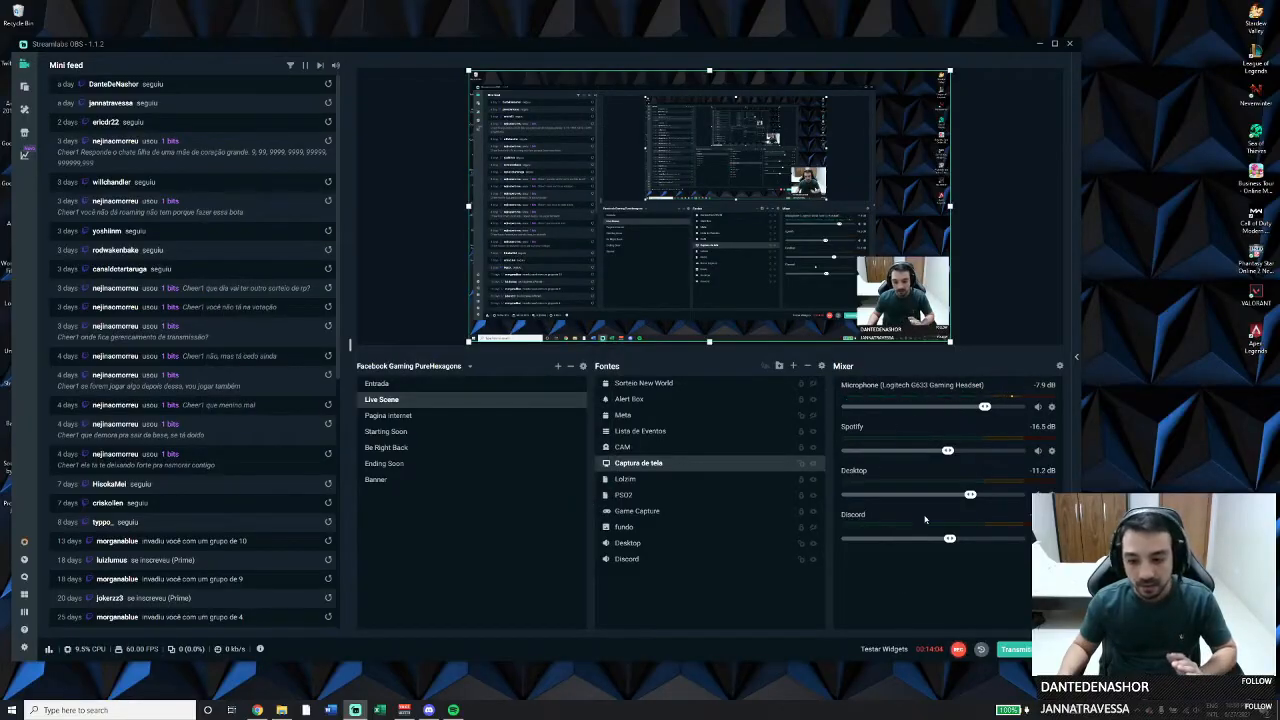
- Check the track assignments of all audio sources in the mixer's advanced audio properties and close the window
left_click(1060, 366)
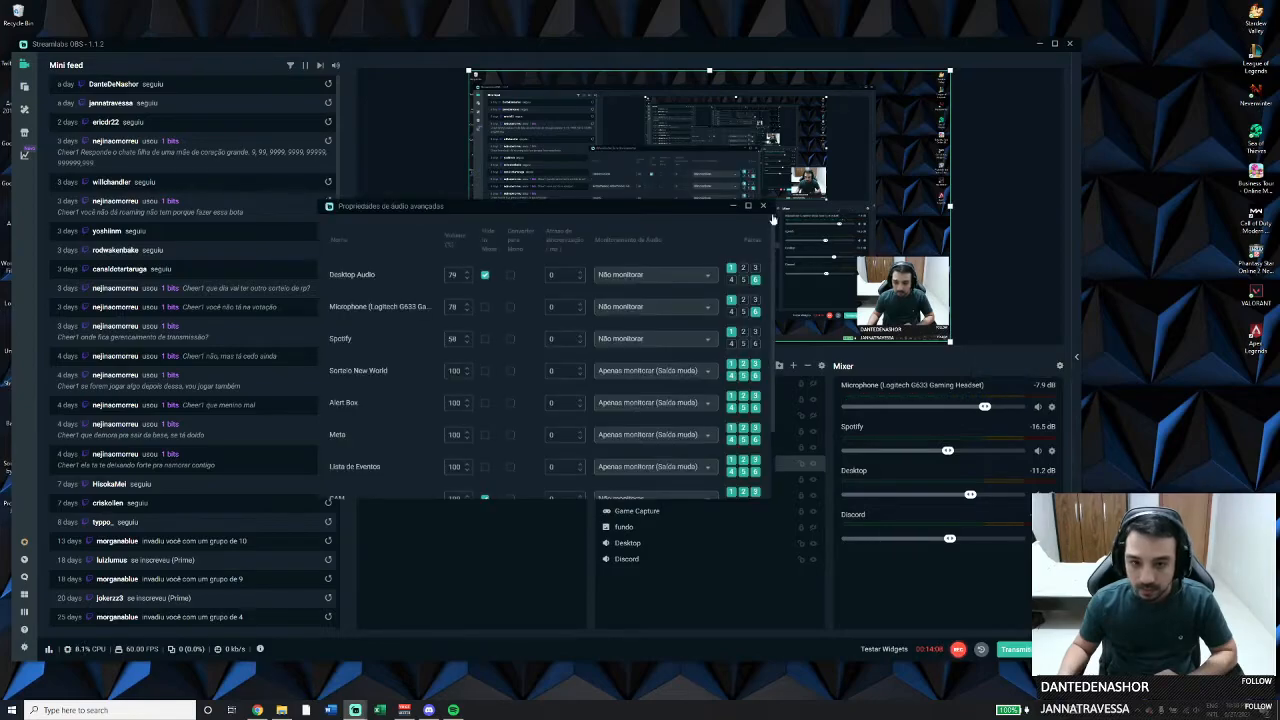
left_click_drag(609, 209, 604, 162)
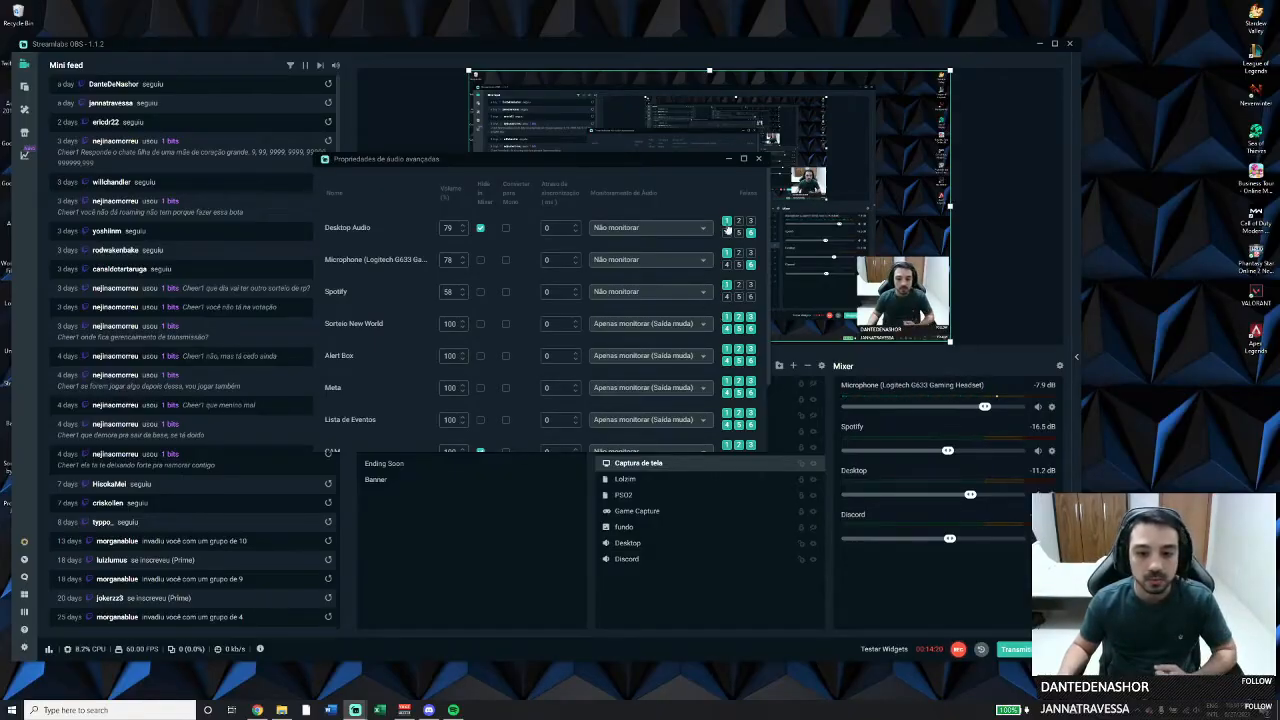
left_click(726, 222)
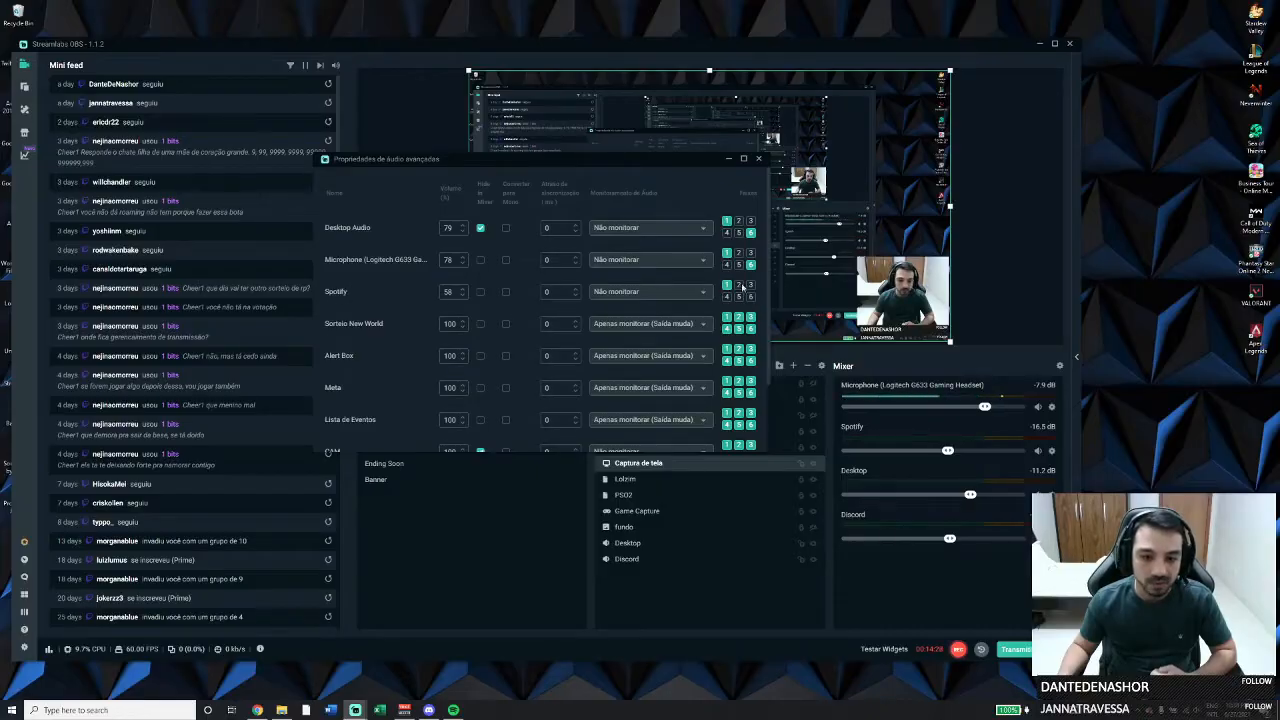
scroll(663, 337, "down", 2)
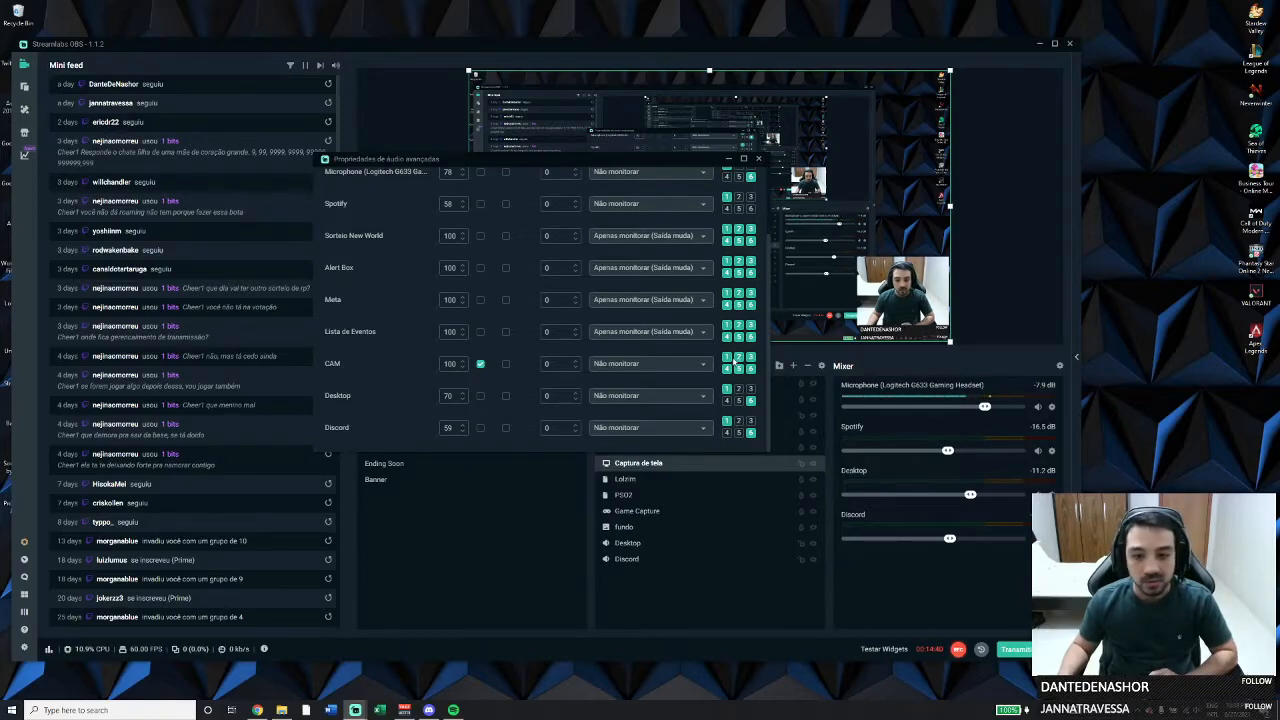
scroll(737, 358, "up", 2)
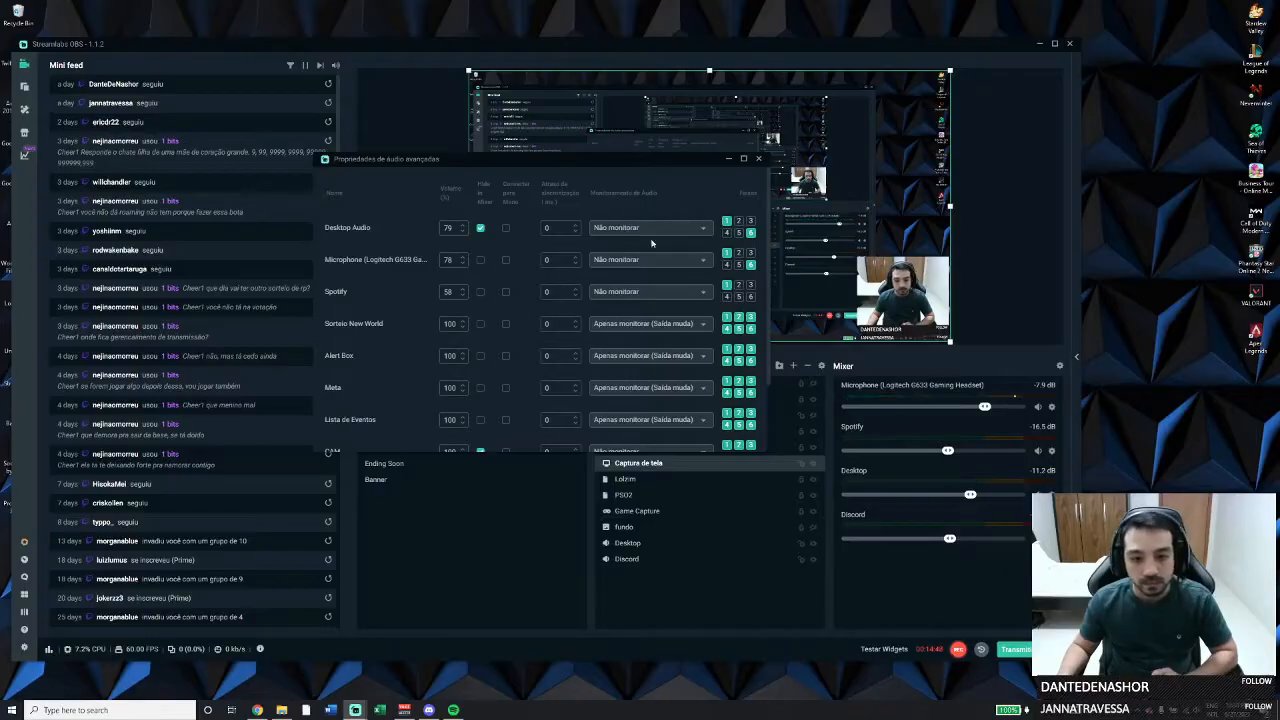
left_click(758, 161)
- Unhide all hidden audio sources in the mixer and look through the full source list
right_click(921, 562)
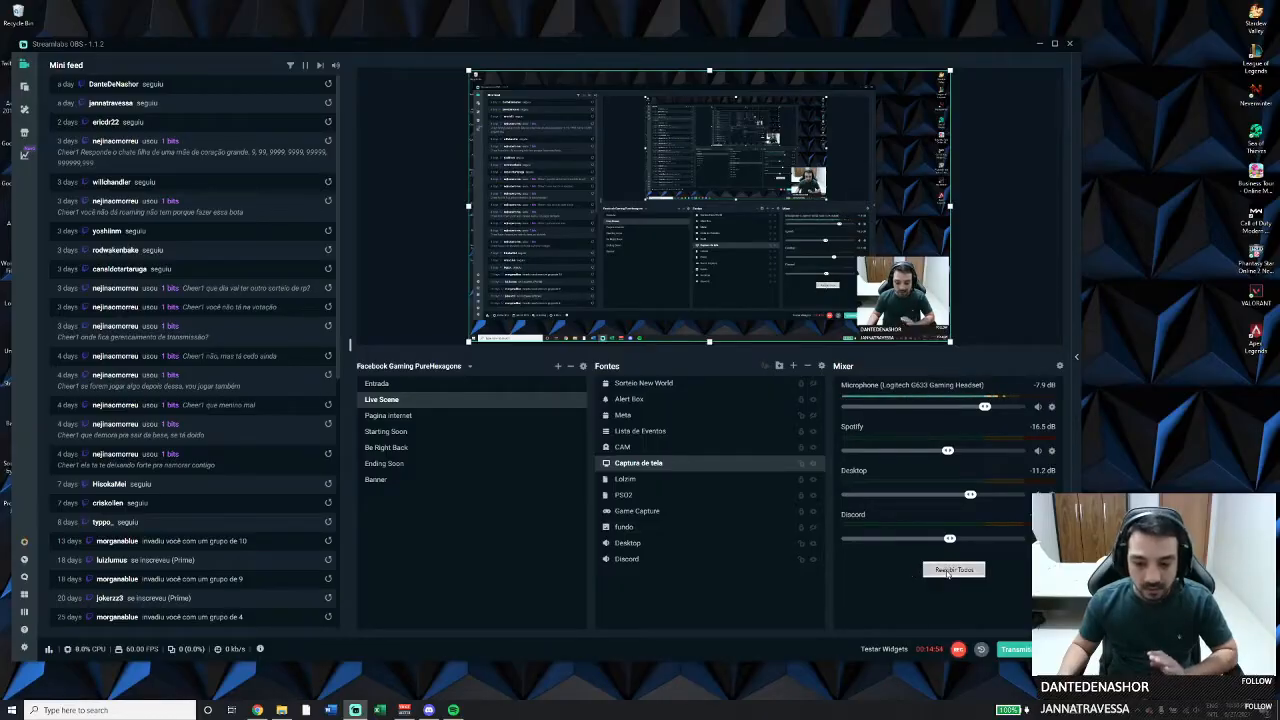
left_click(946, 569)
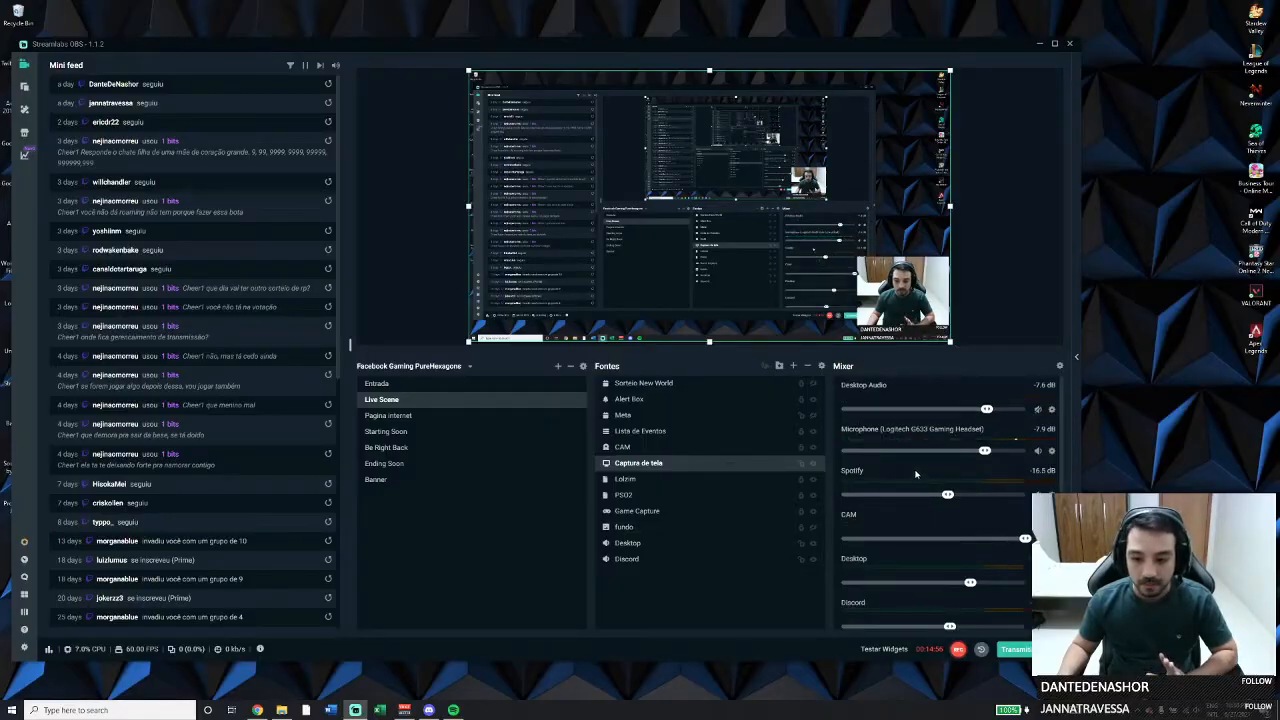
scroll(915, 475, "down", 1)
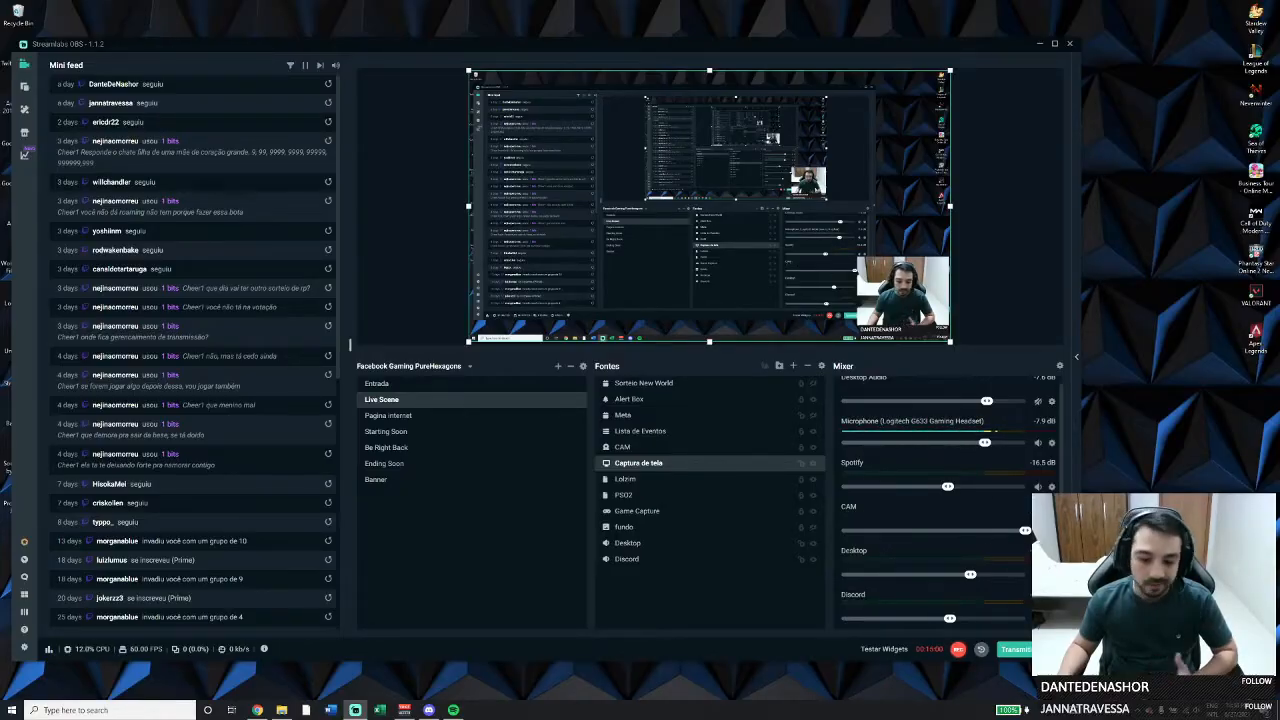
right_click(1053, 327)
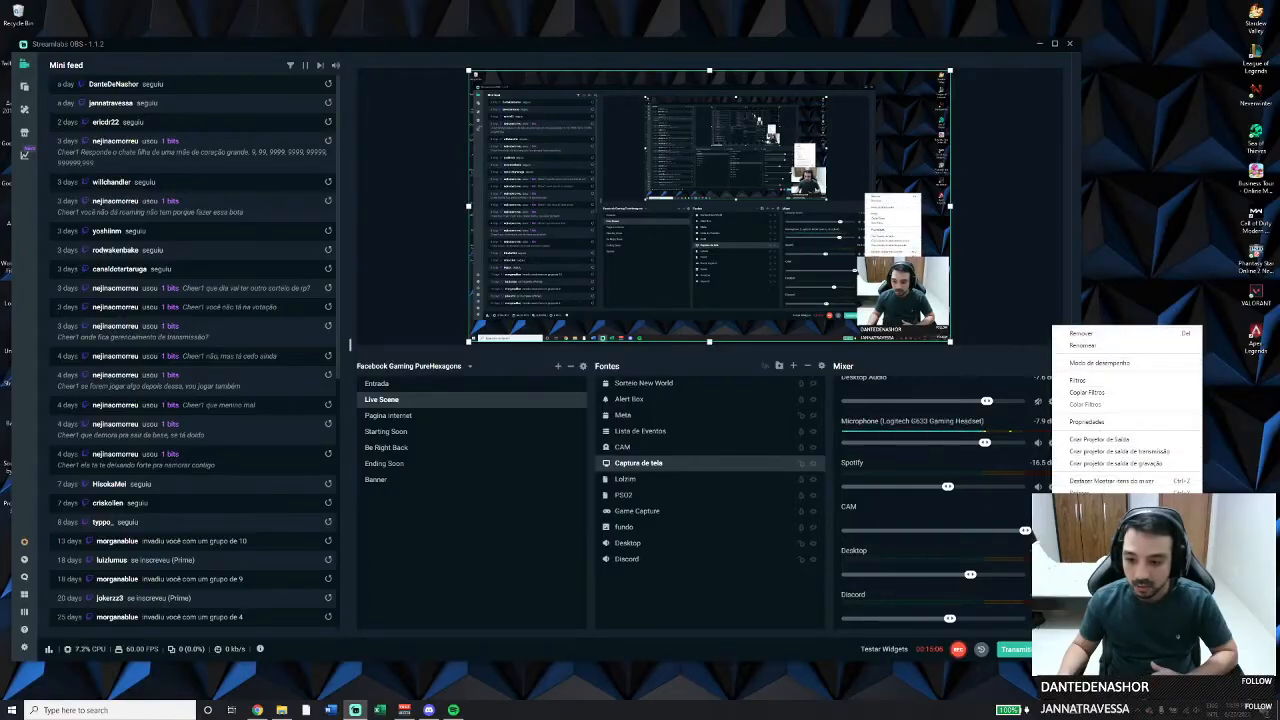
- Hide the CAM and Desktop Audio sources in the mixer
left_click(1084, 511)
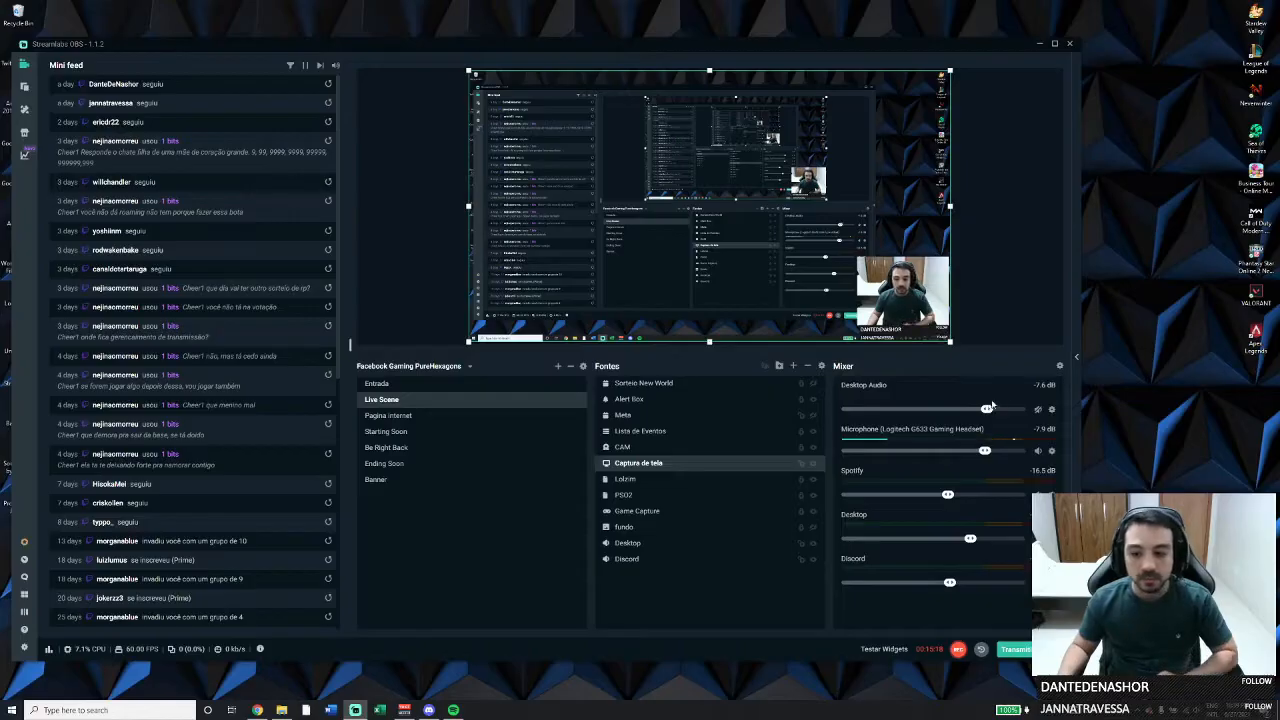
left_click(1038, 411)
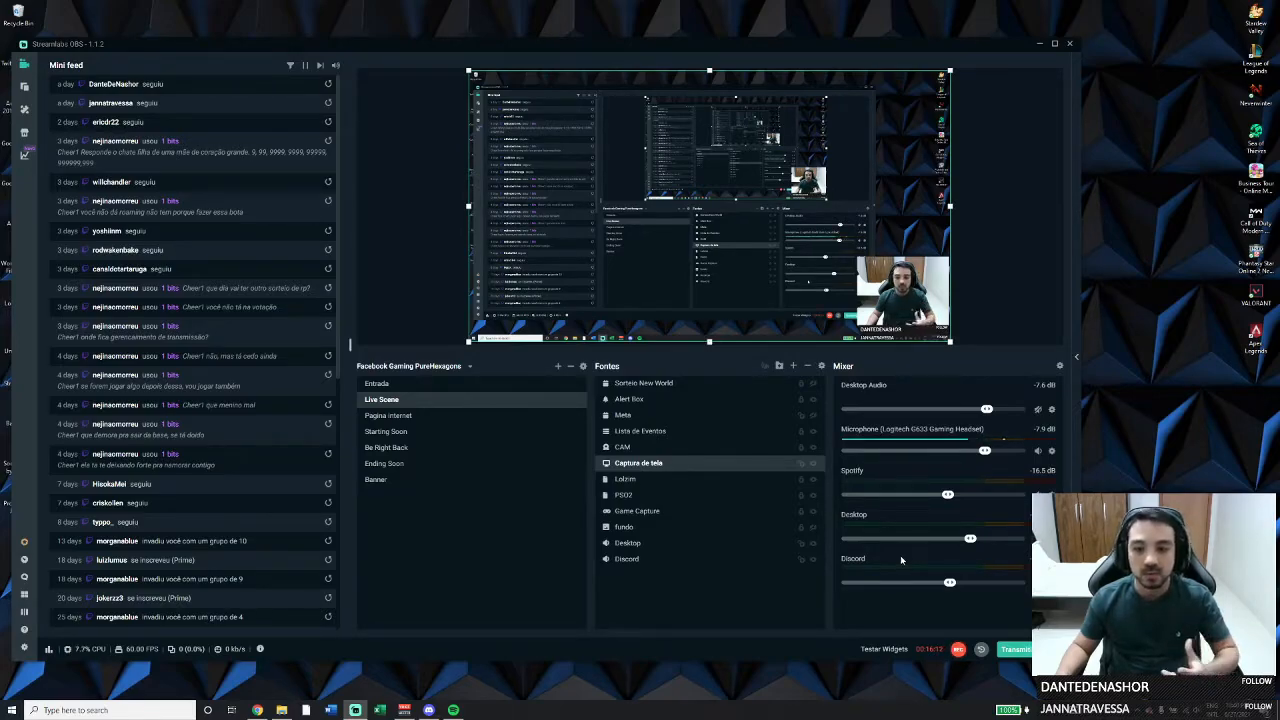
left_click_drag(808, 49, 797, 18)
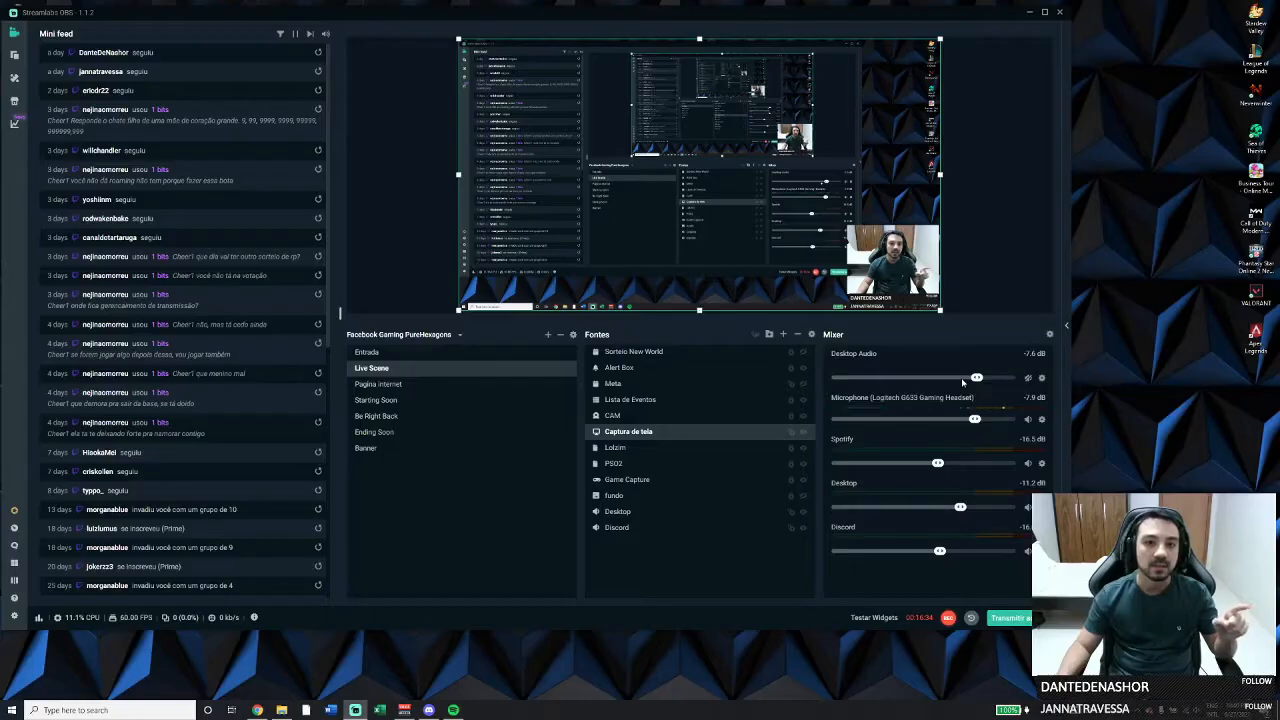
left_click(1030, 379)
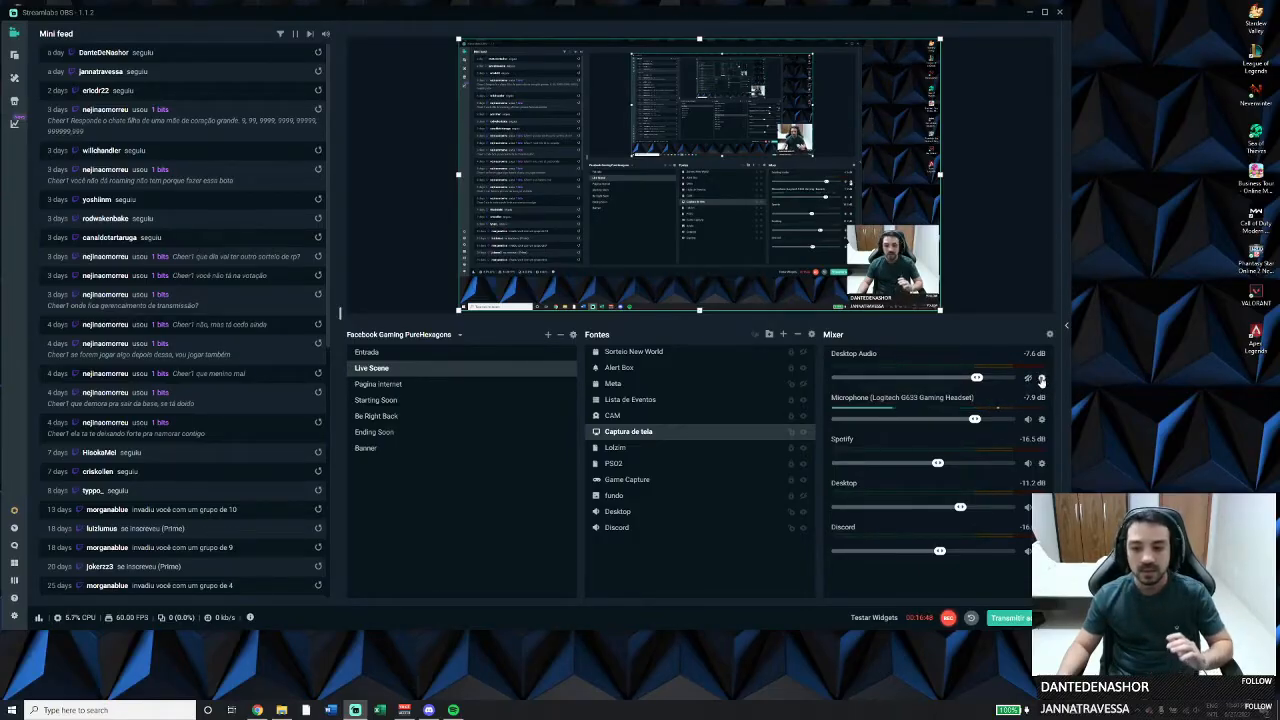
left_click(1041, 379)
left_click(1070, 384)
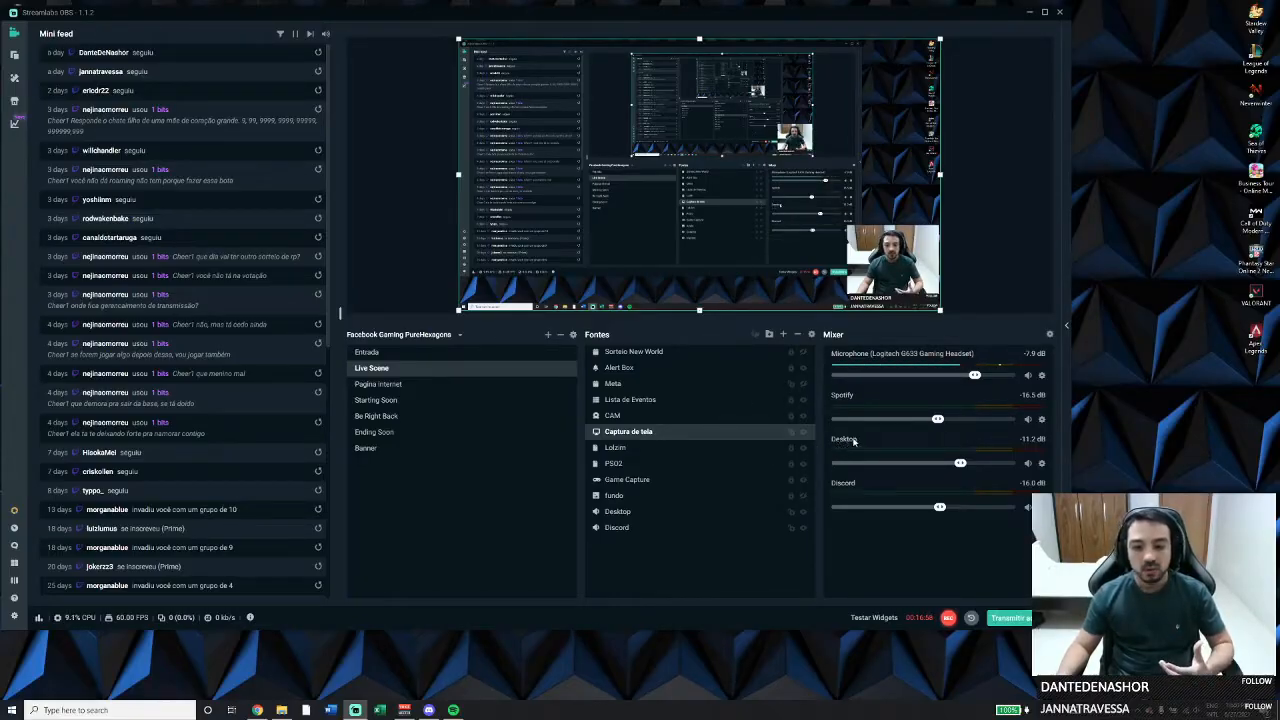
- Review the desktop and microphone device assignments in the audio settings and close the settings
left_click(14, 617)
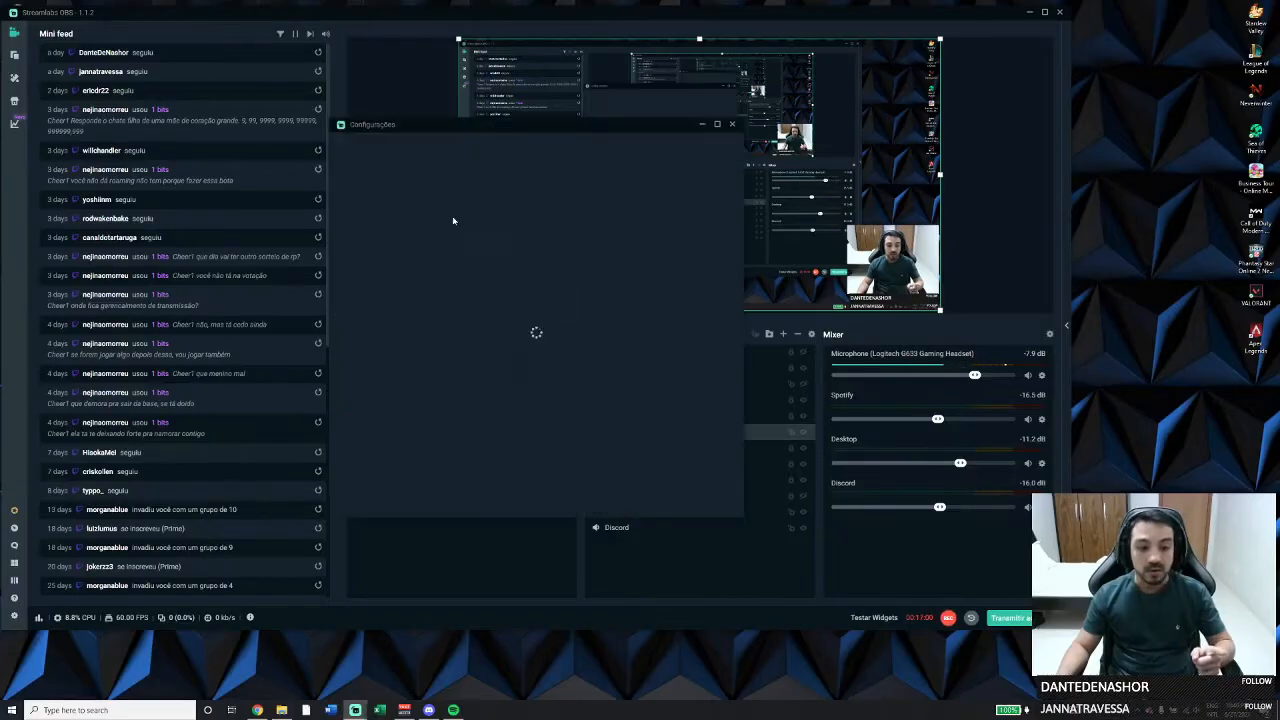
left_click(361, 199)
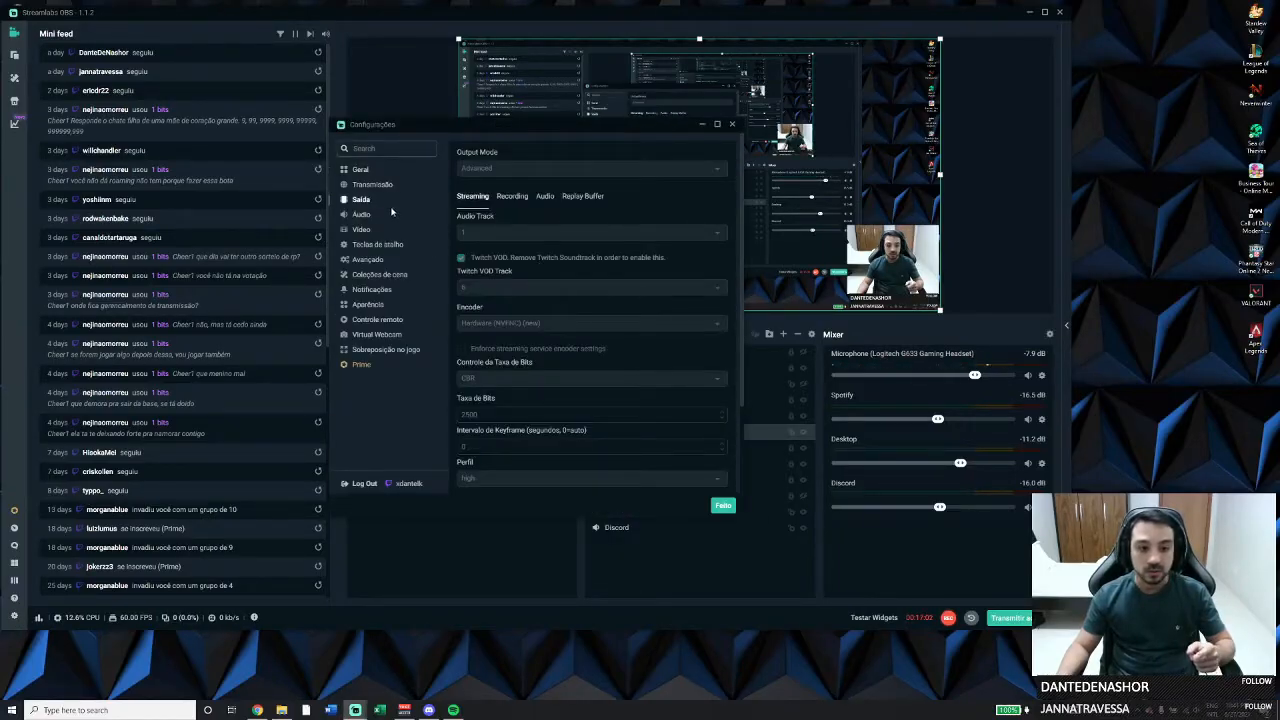
left_click(362, 214)
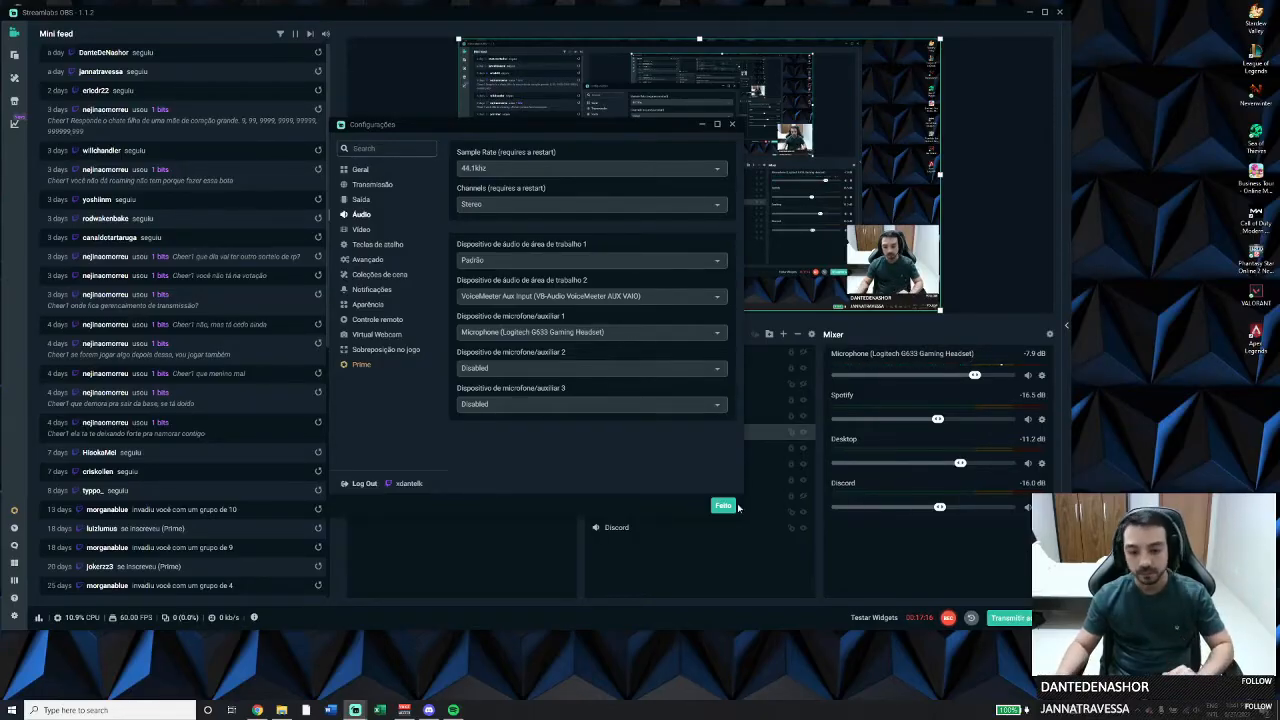
left_click(723, 506)
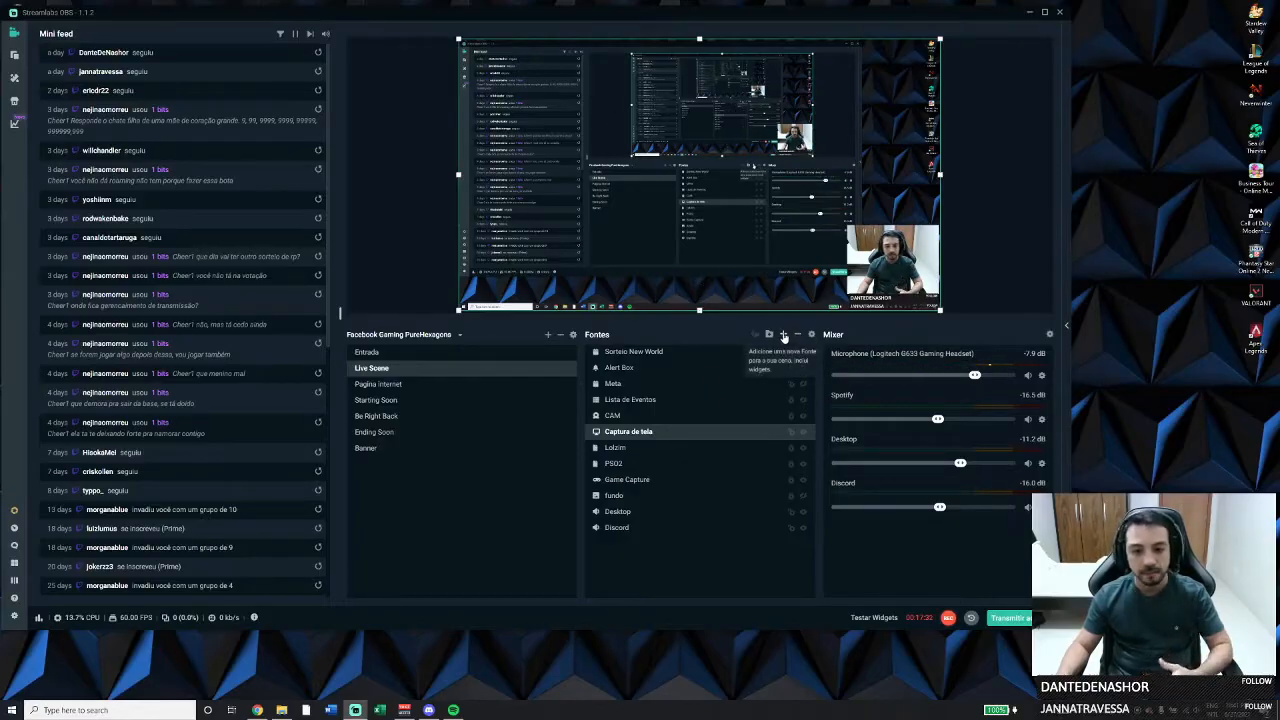
- Add a new audio output capture source named Audio Output Capture to the Live Scene
left_click(784, 336)
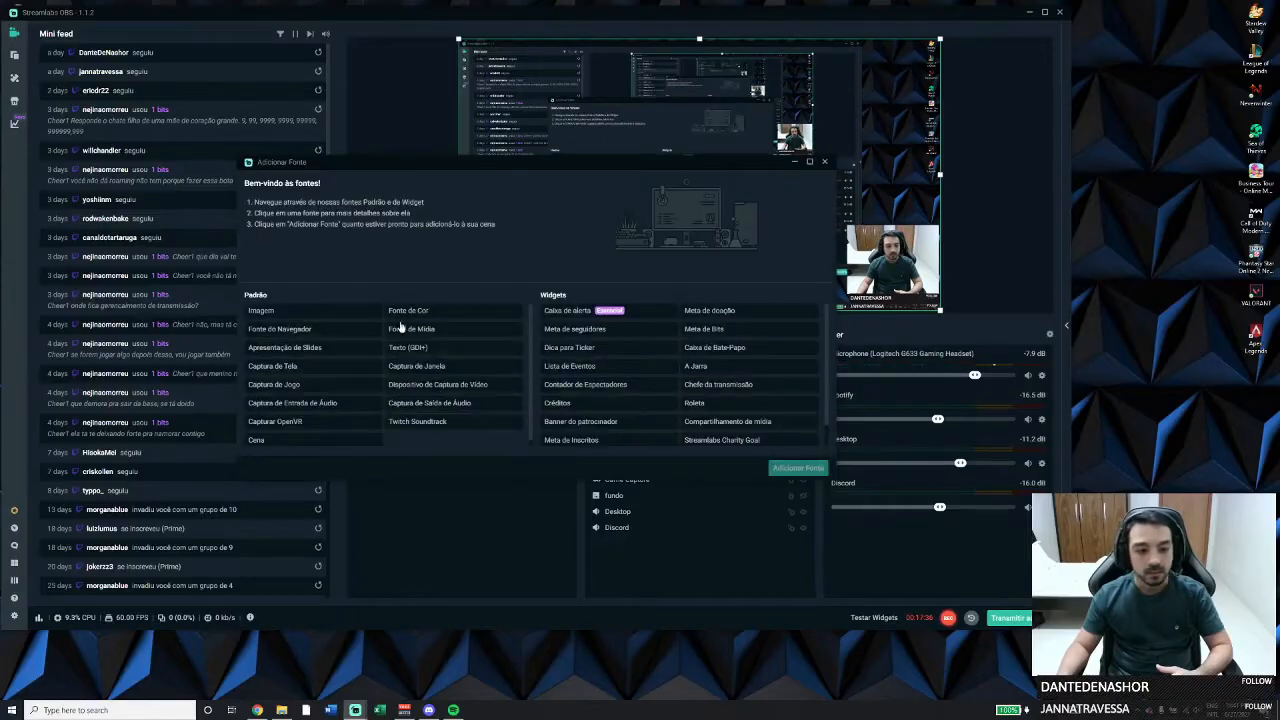
left_click(460, 406)
double_click(460, 406)
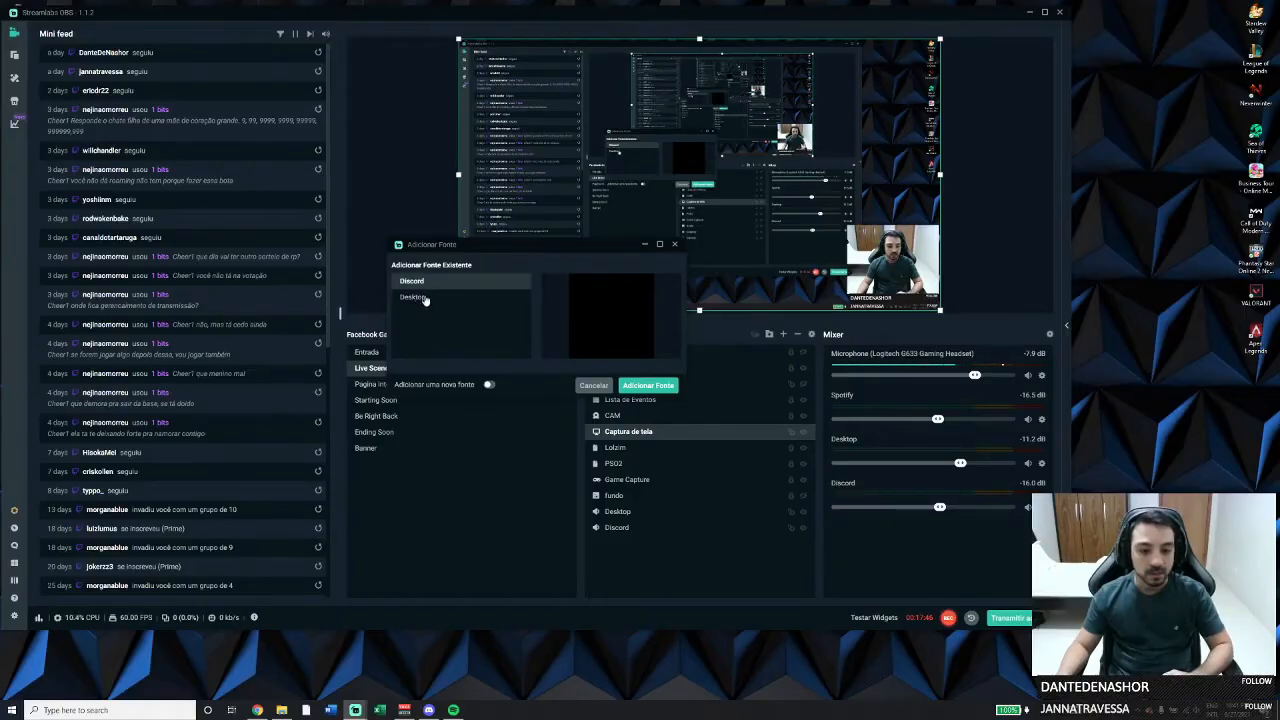
left_click(488, 385)
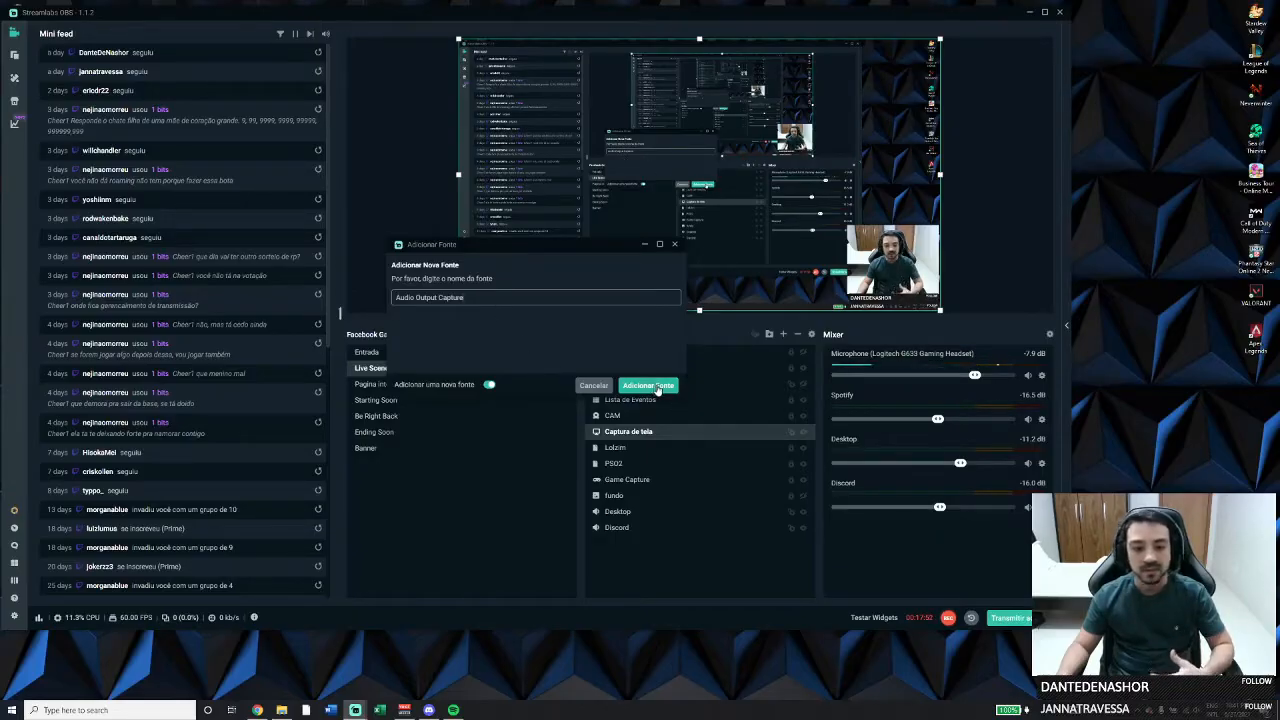
left_click(658, 388)
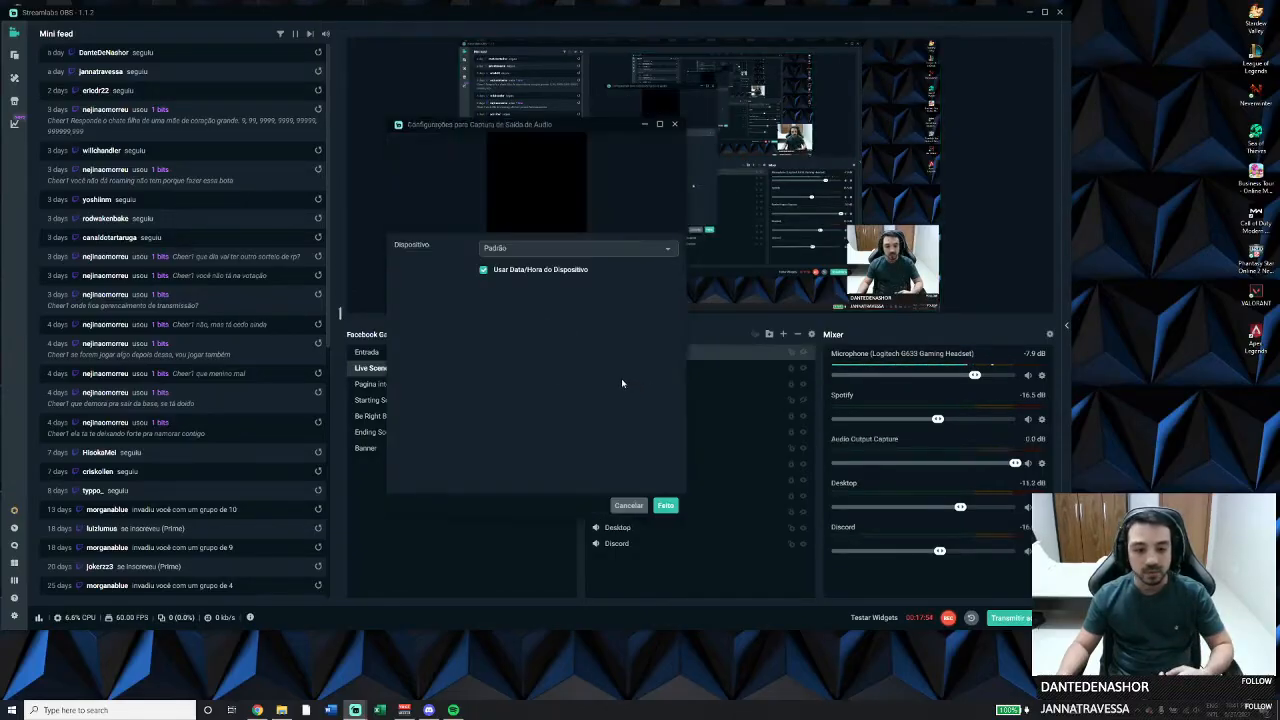
- Set the capture device of Audio Output Capture to CABLE Input (VB-Audio Virtual Cable)
left_click_drag(530, 129, 403, 140)
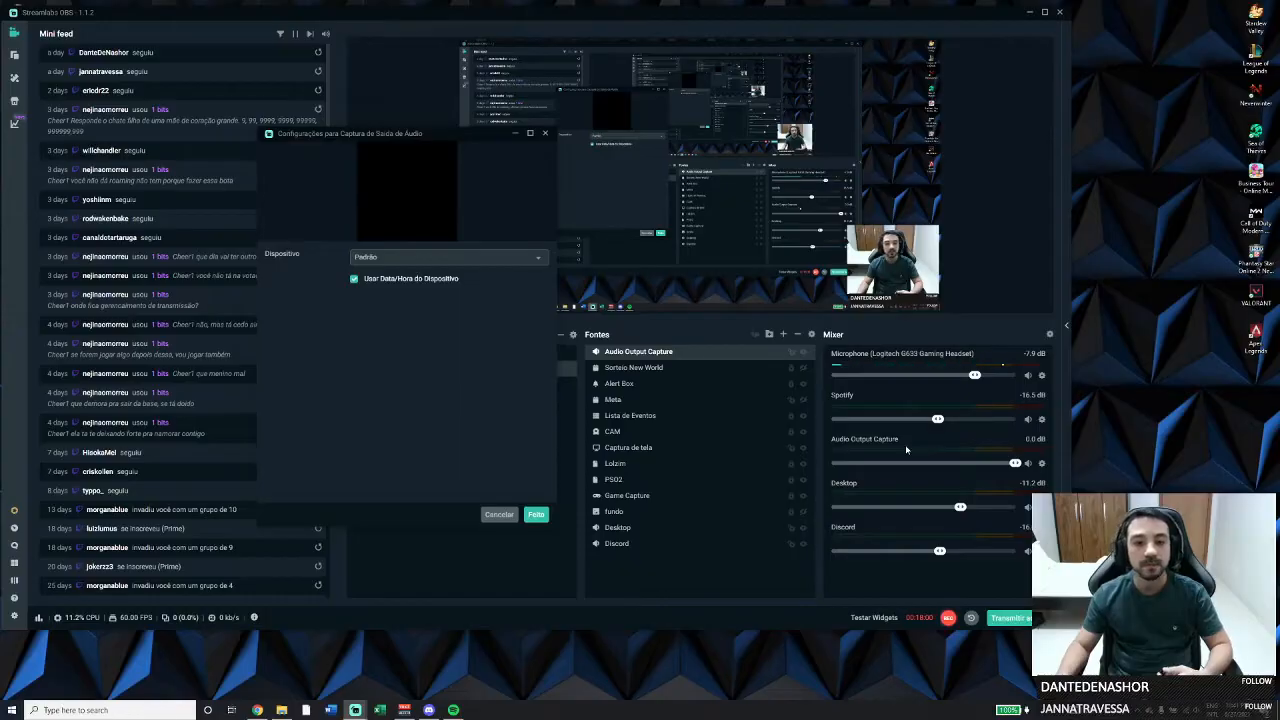
left_click(437, 260)
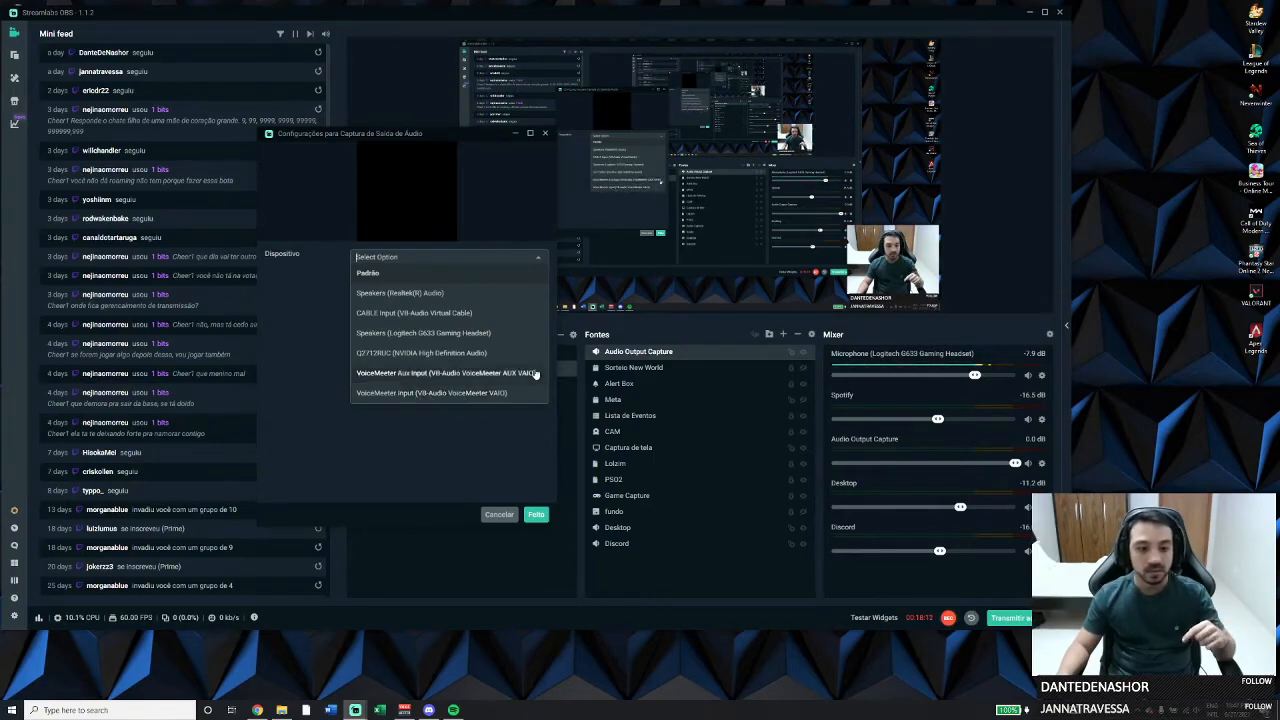
left_click(397, 316)
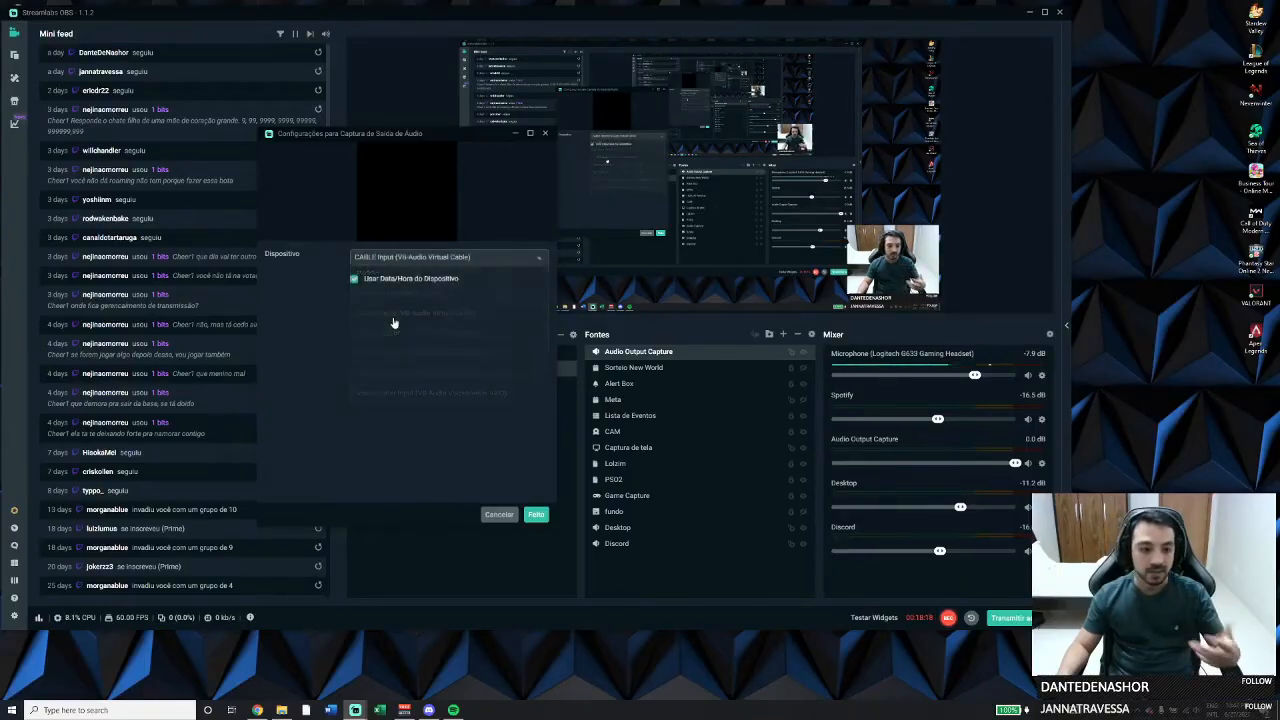
left_click(536, 514)
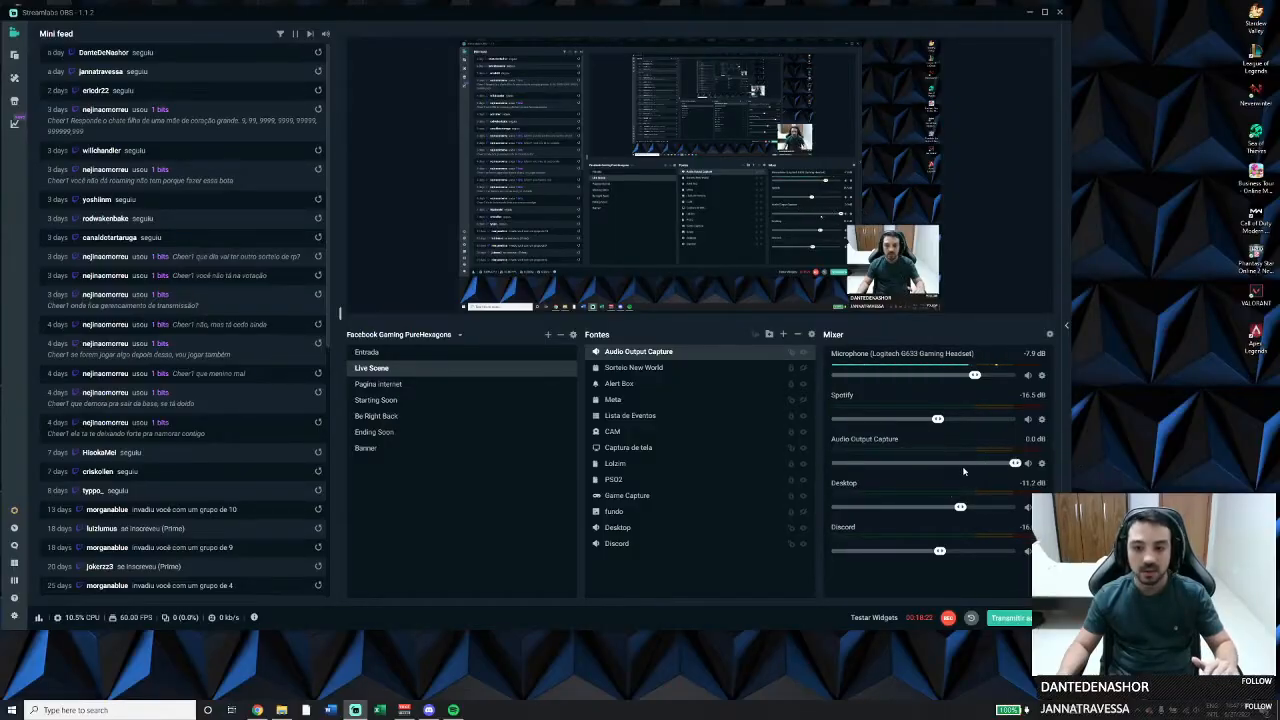
- Lower the mixer volume of Audio Output Capture to about -14.3 dB and remove the source
left_click_drag(1014, 463, 940, 463)
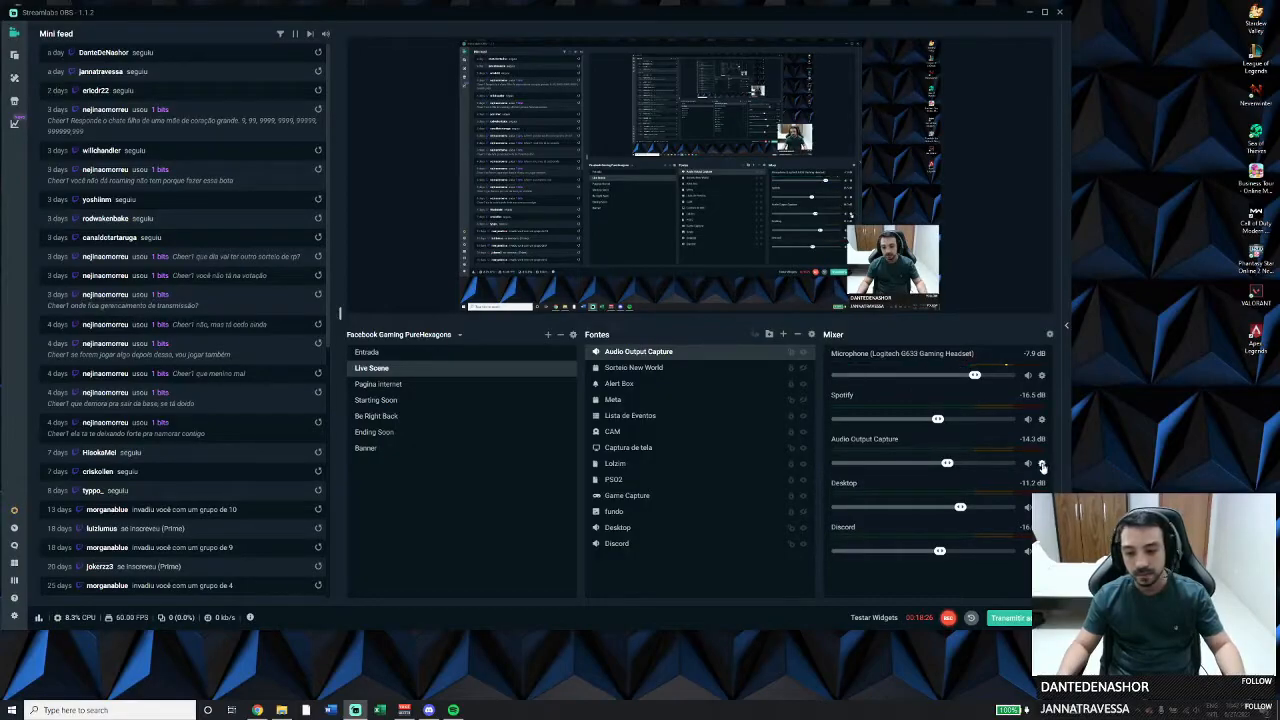
left_click(1042, 466)
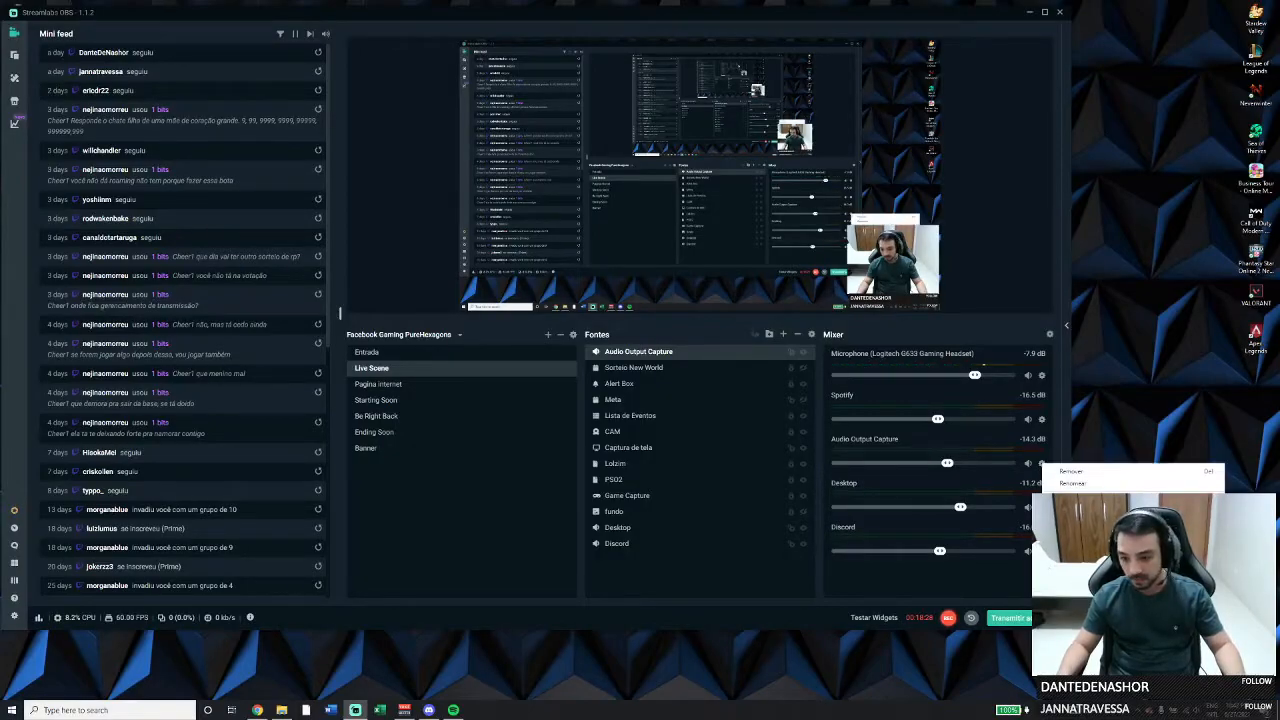
left_click(1070, 471)
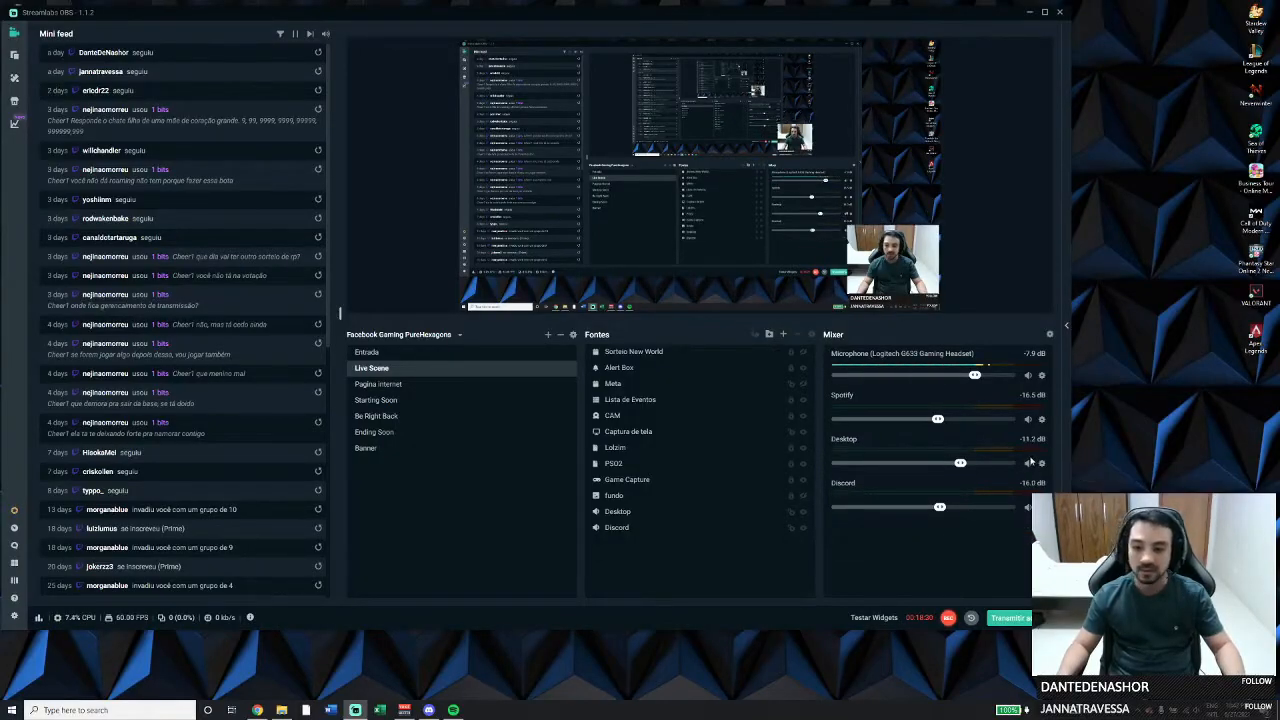
- Check which capture devices the Desktop and Discord audio sources use in their properties
left_click(1042, 466)
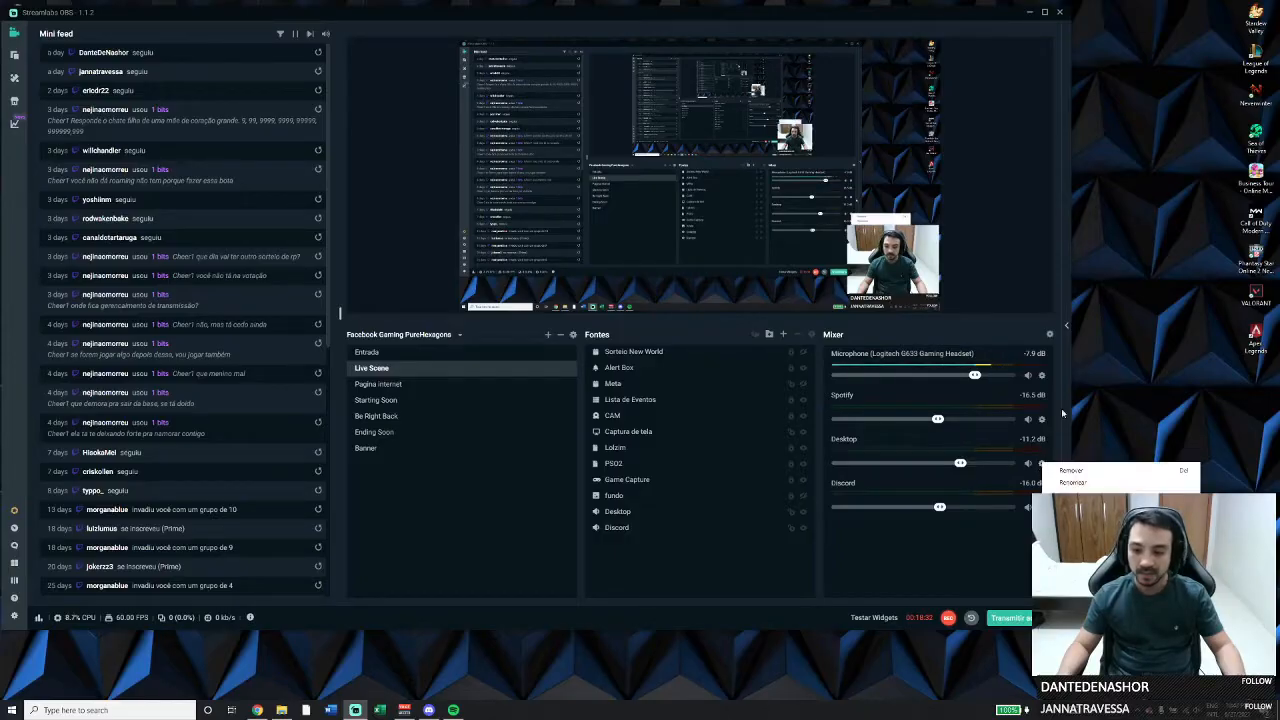
left_click(1080, 560)
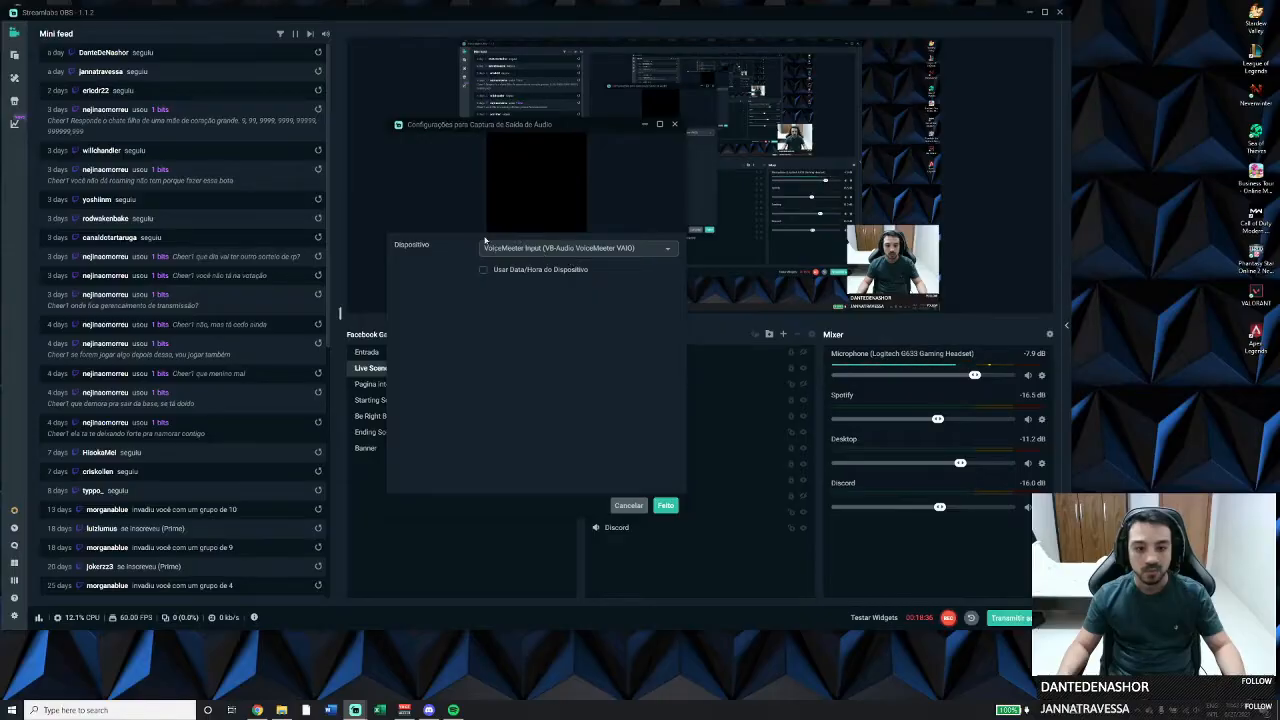
left_click(666, 506)
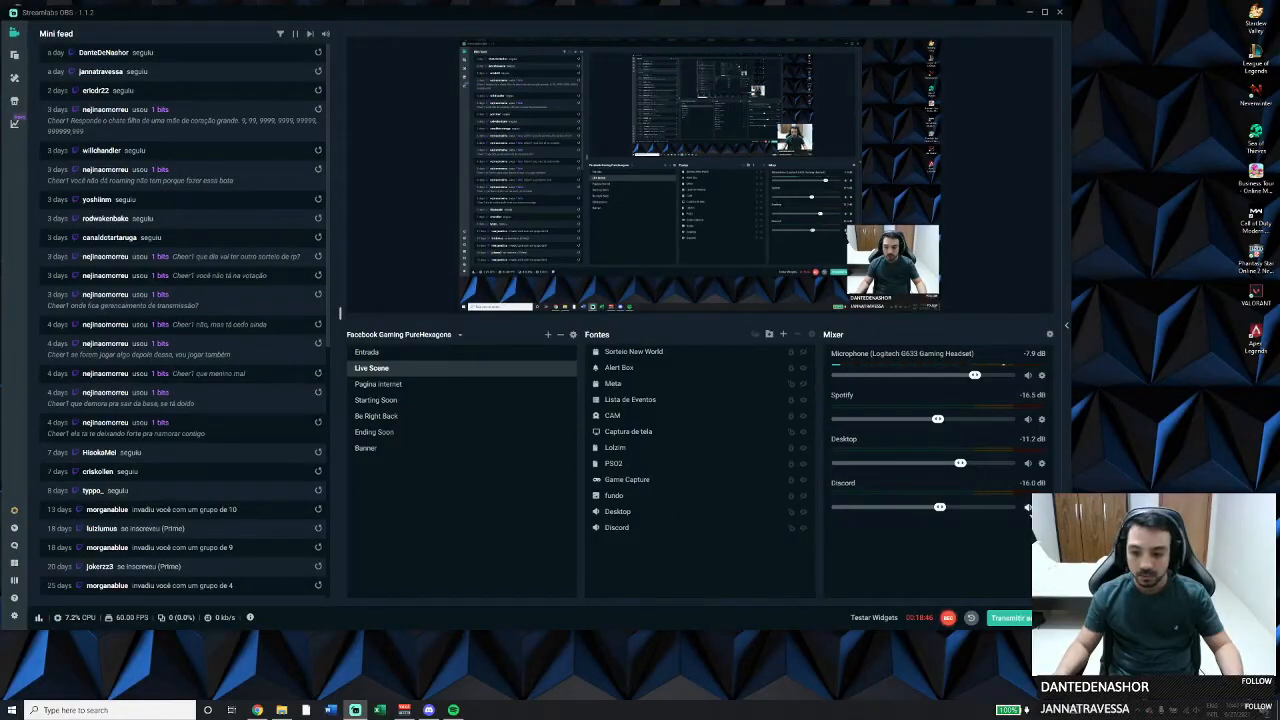
right_click(1038, 296)
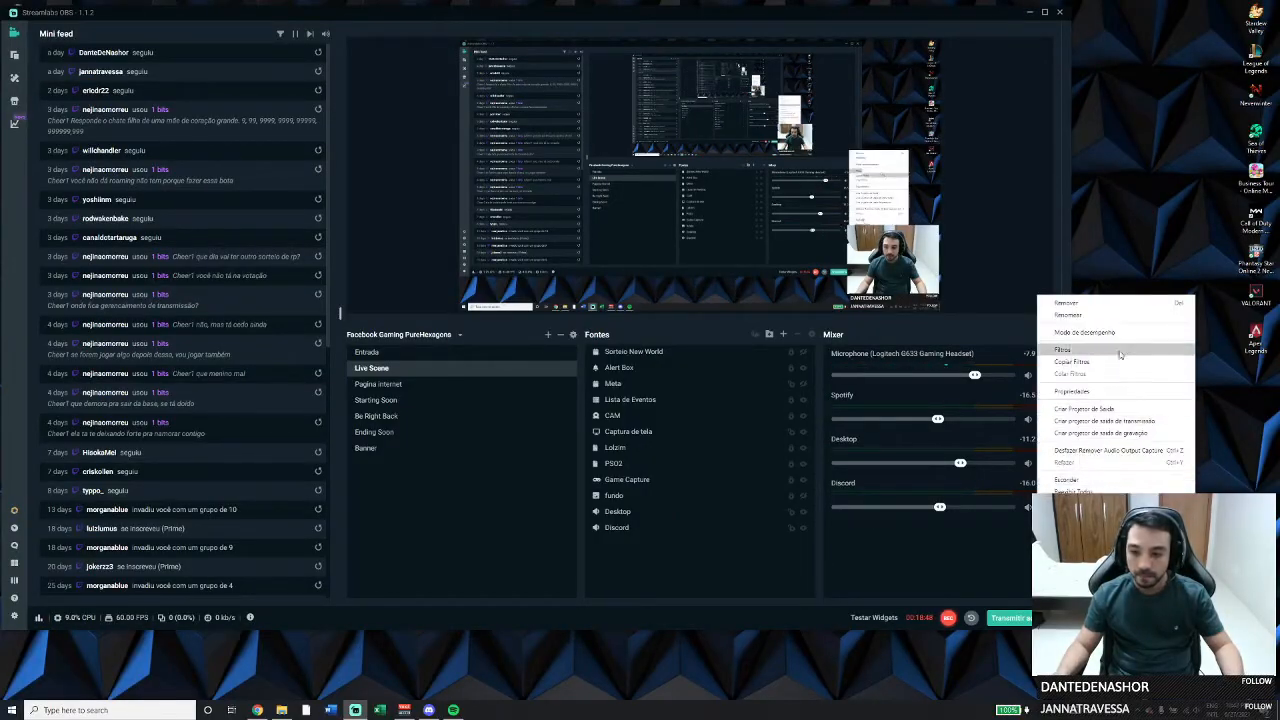
left_click(1098, 393)
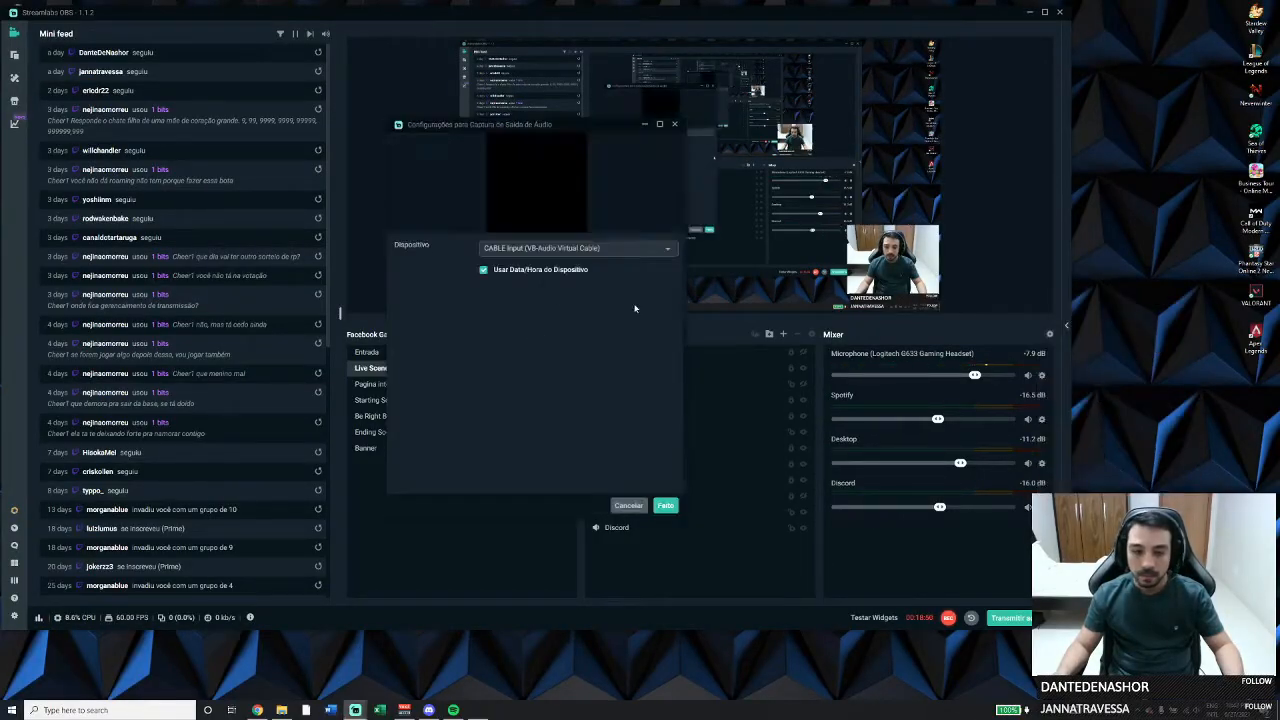
left_click(665, 506)
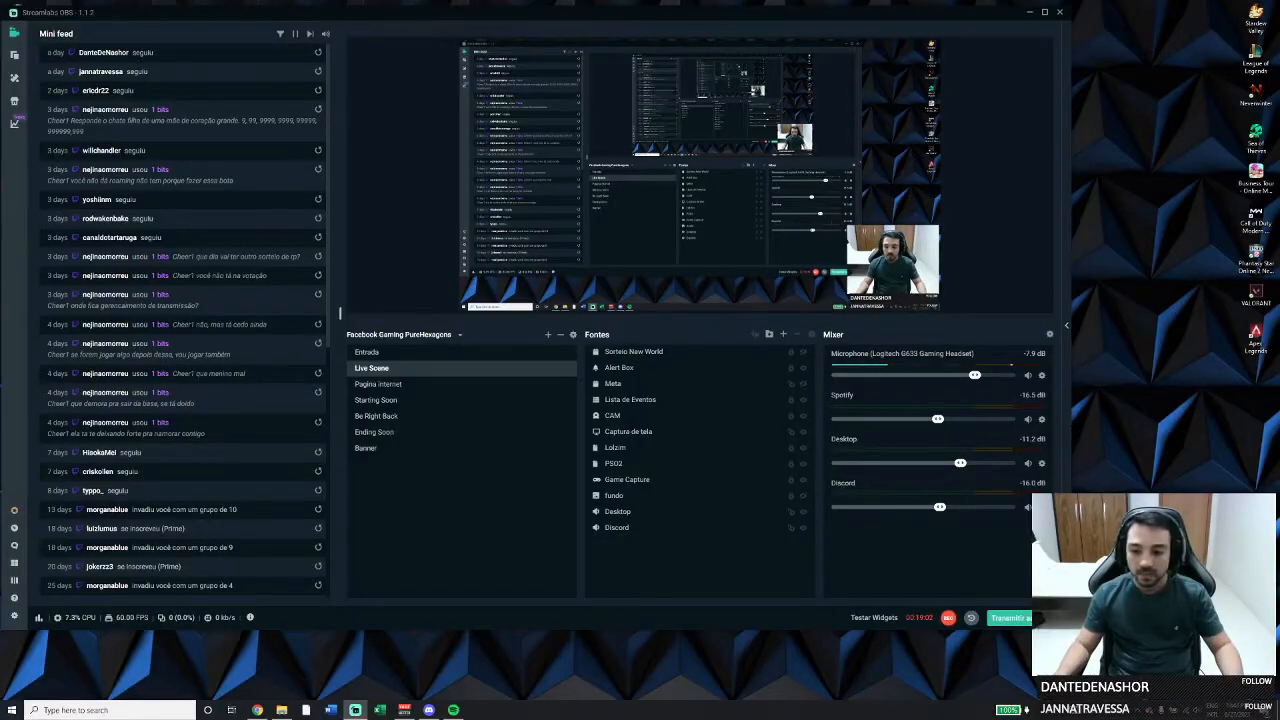
- View the Discord source's name in its rename dialog and close the dialog, keeping the name
left_click(1042, 507)
left_click(1077, 325)
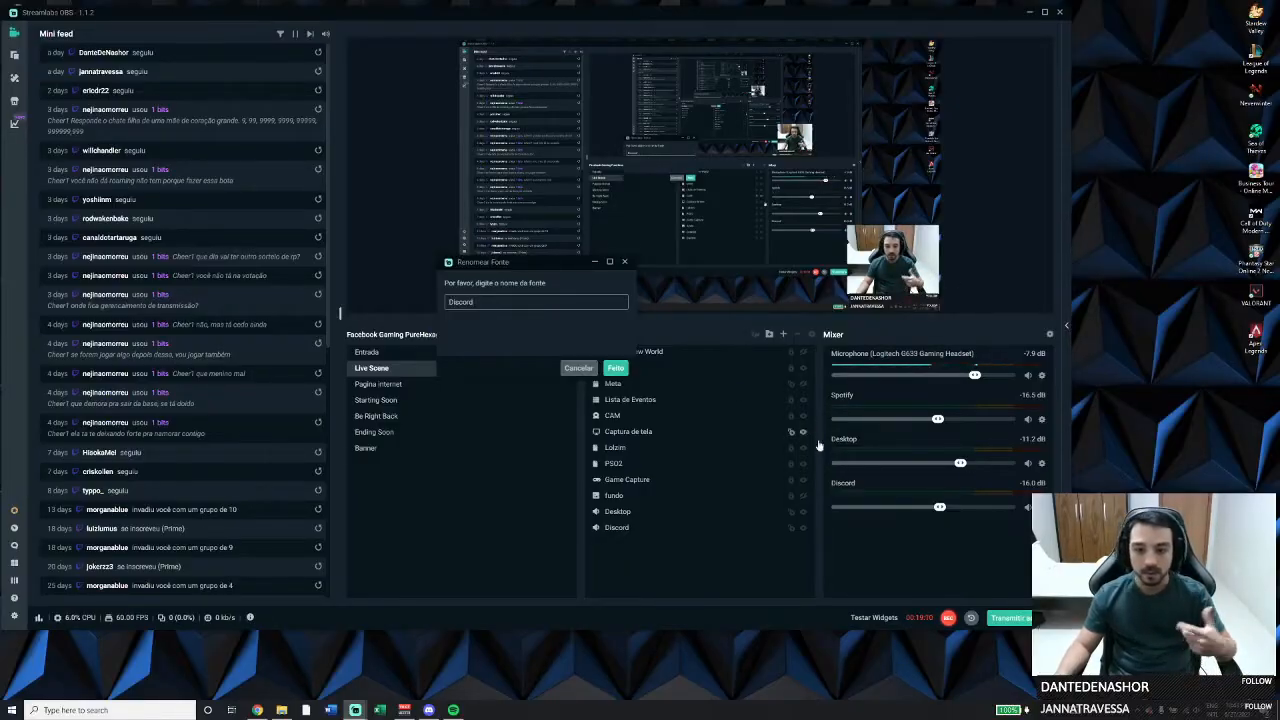
left_click(614, 370)
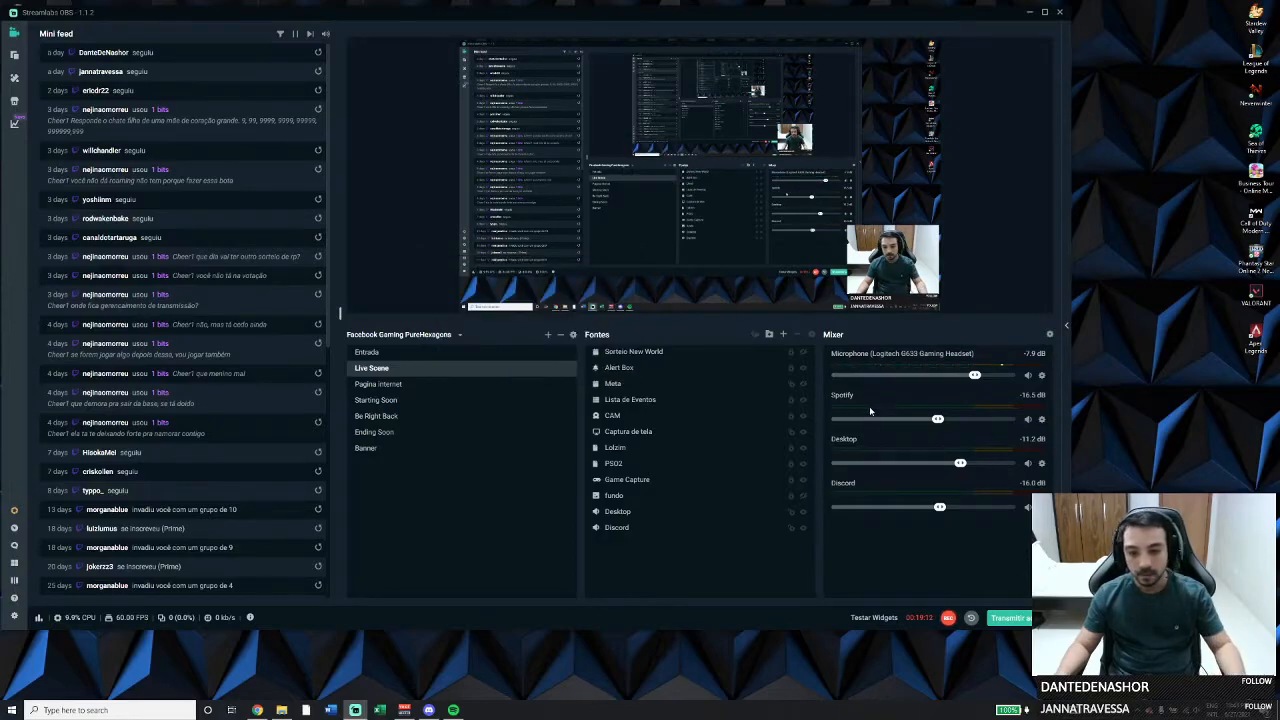